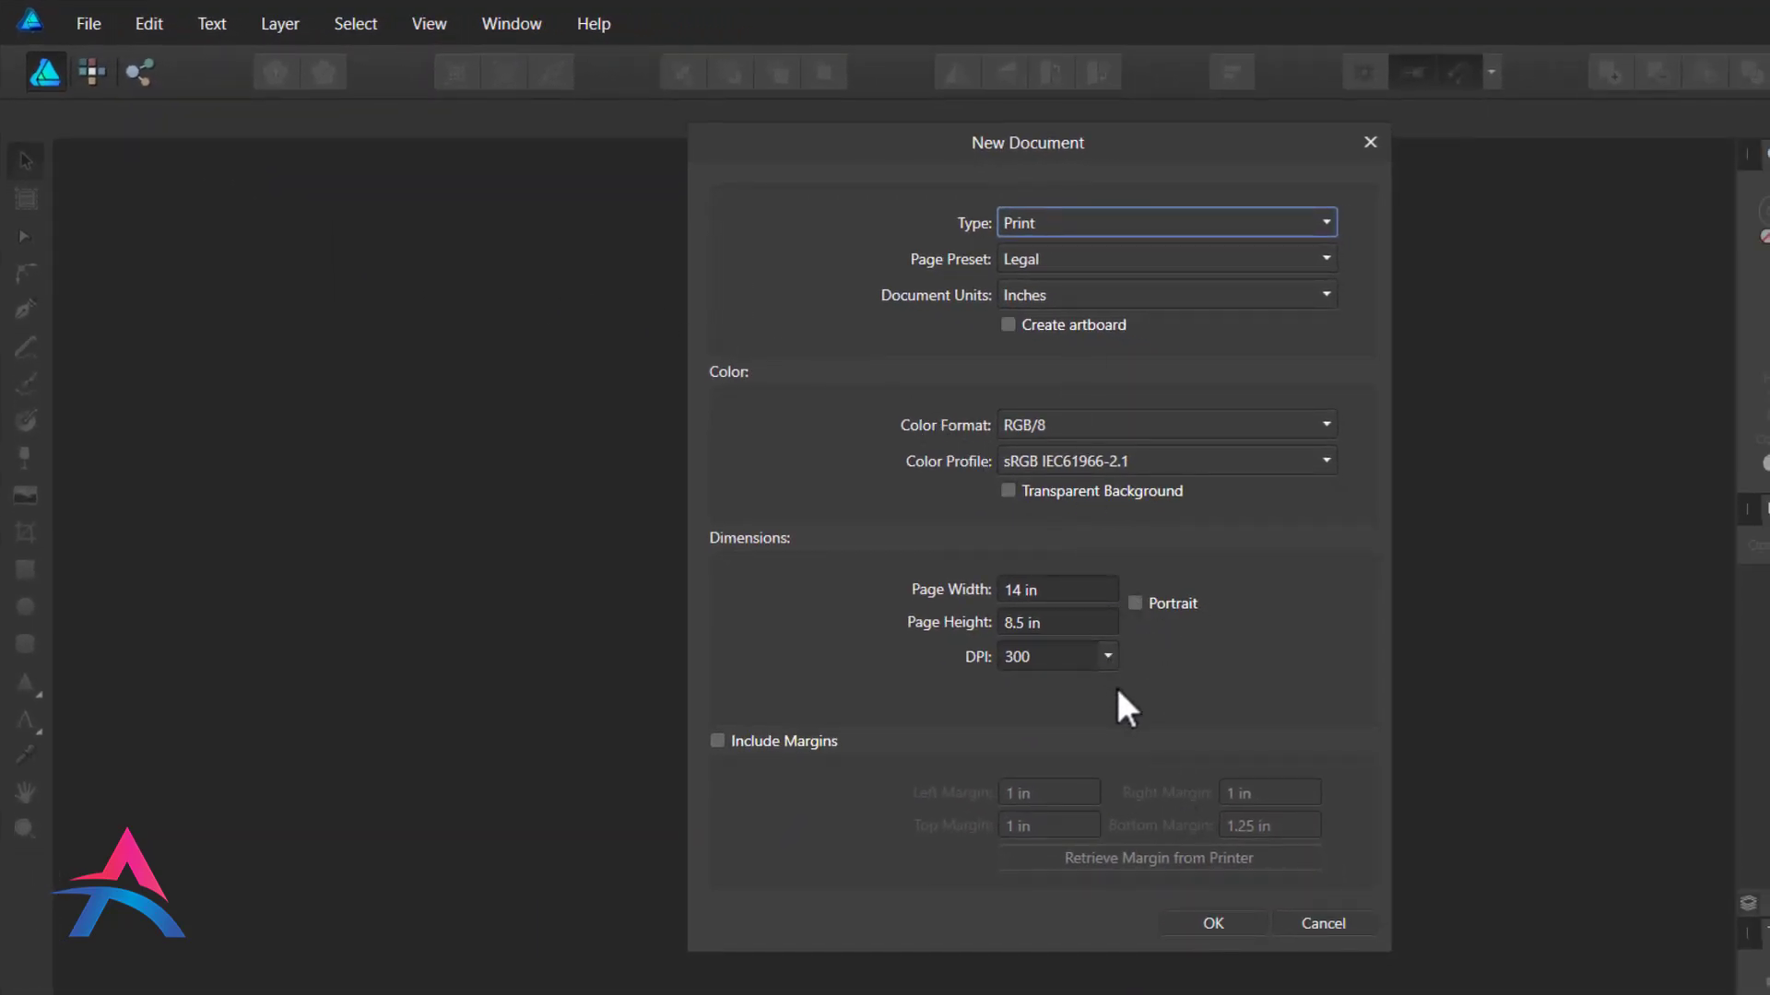
Step: Create the 14 × 8.5 in print document at 300 DPI and draw a square about 1.49 in wide near the page's upper-left area
left_click(1209, 923)
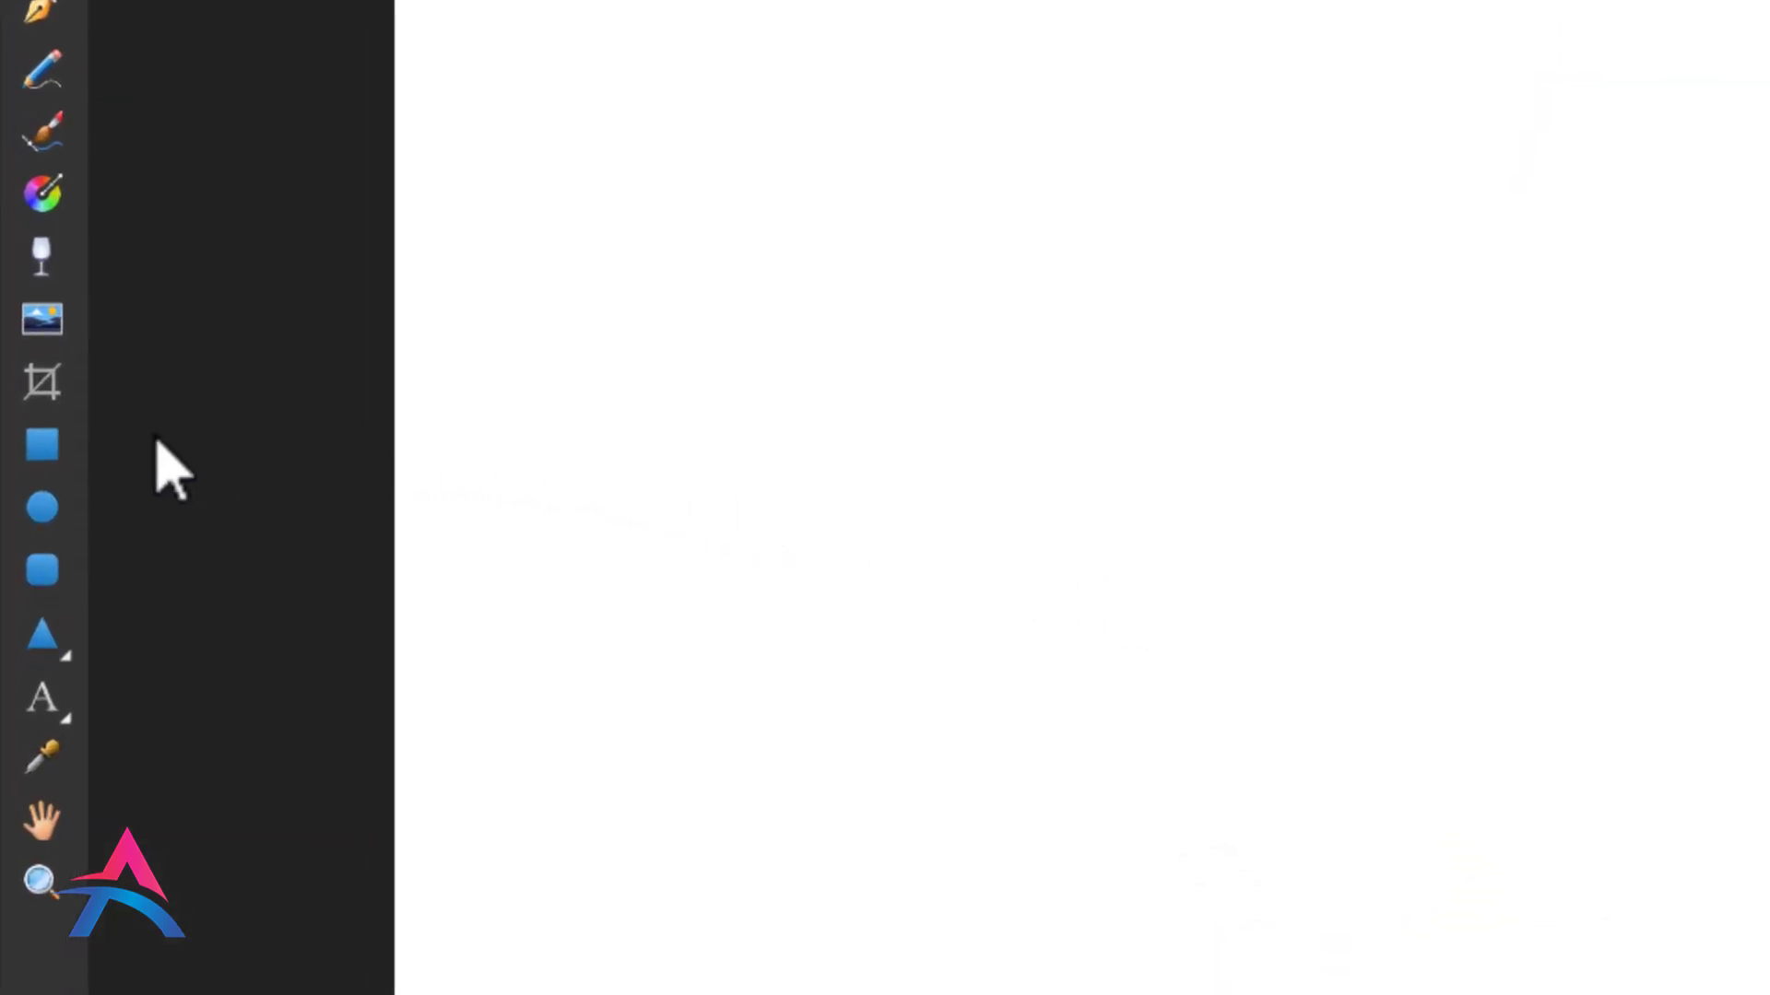
left_click(46, 446)
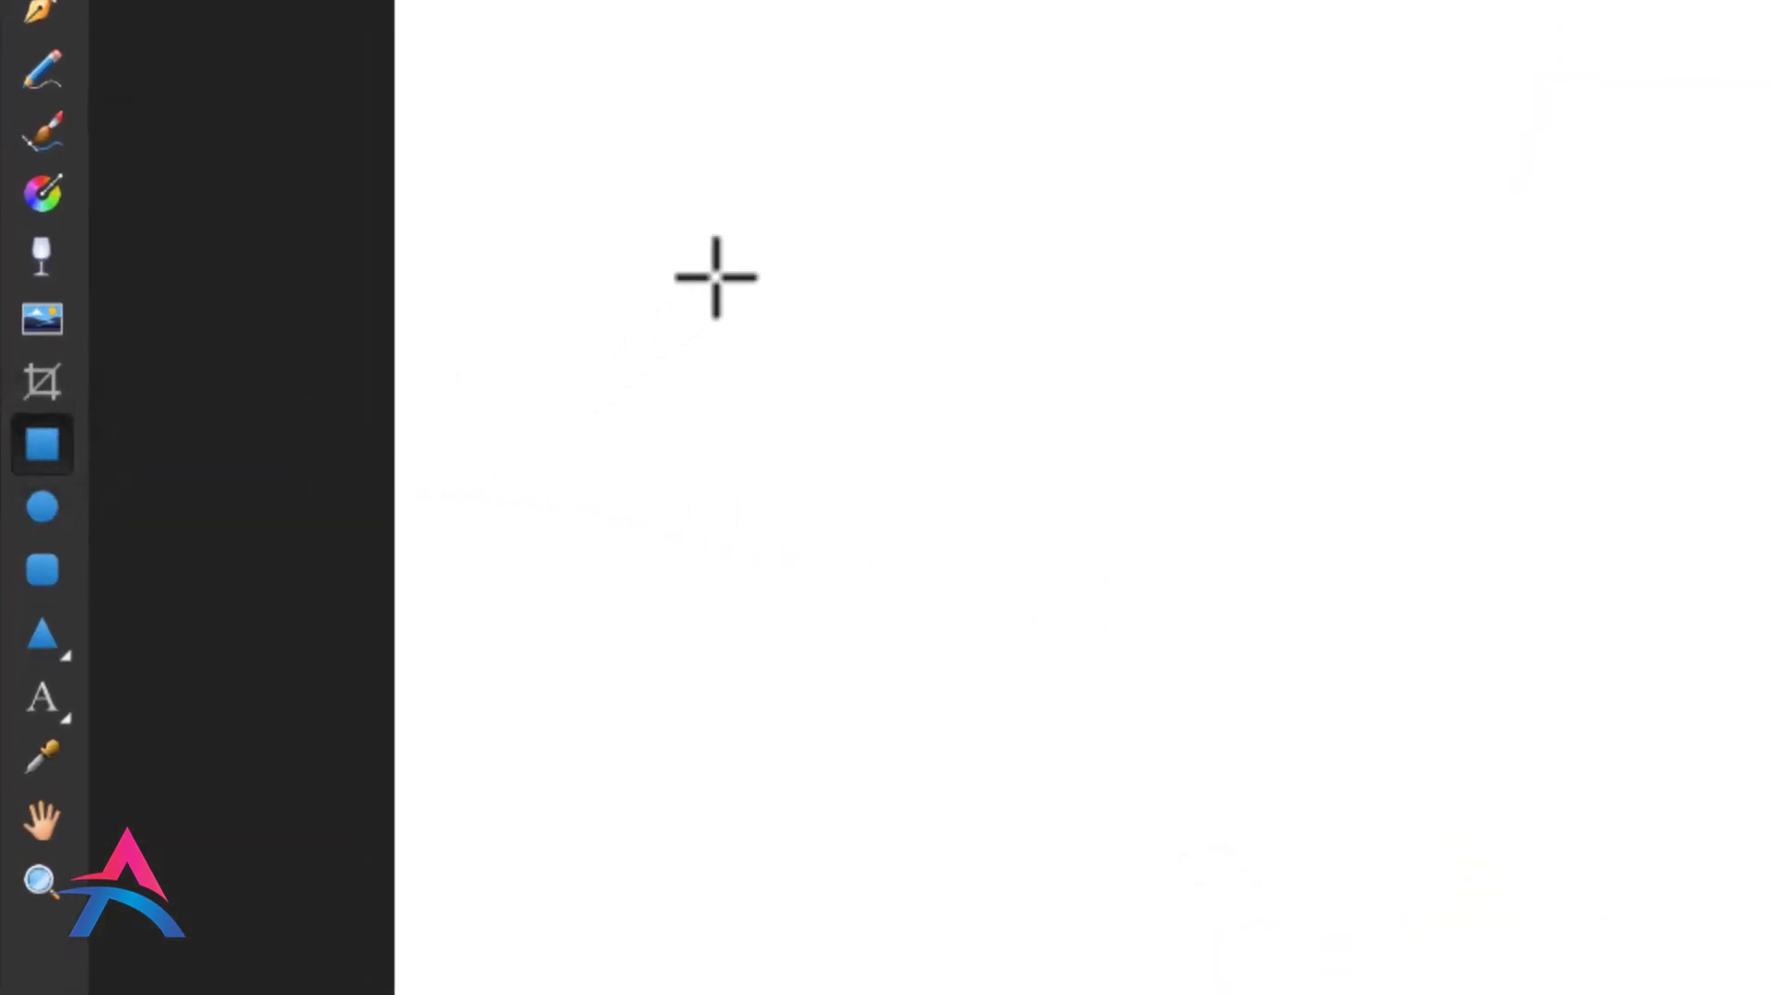
left_click_drag(848, 130, 1081, 383)
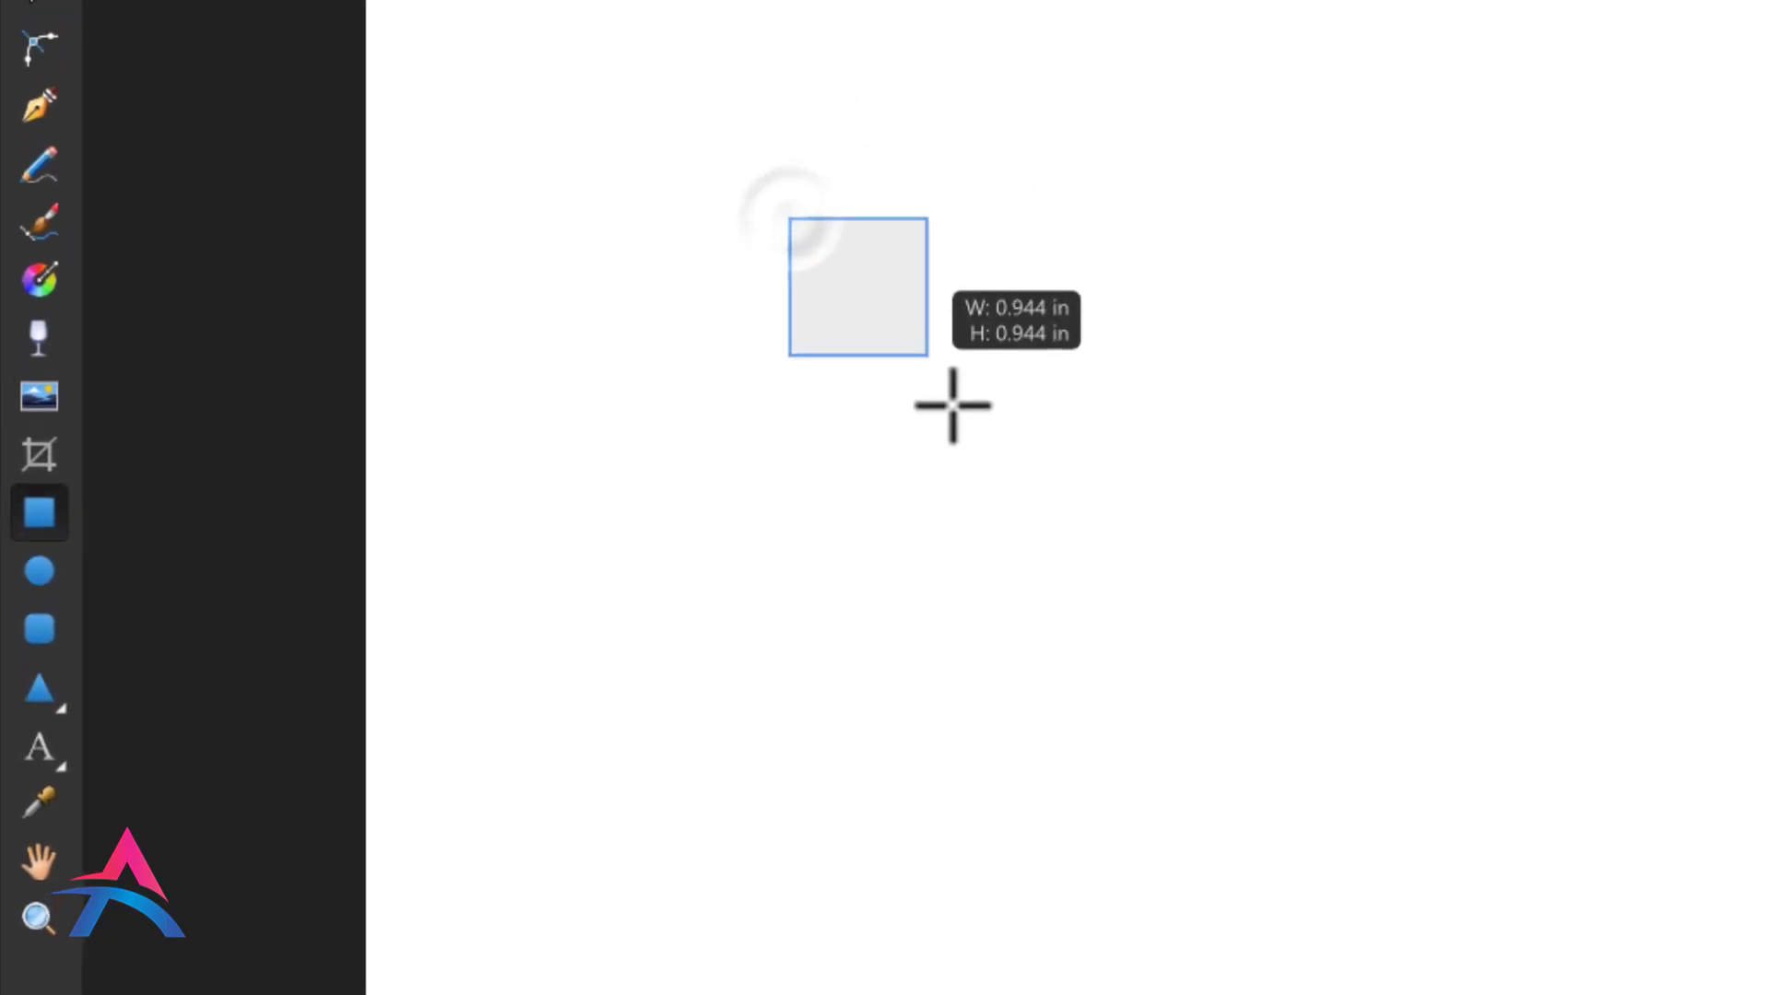
left_click_drag(921, 533, 921, 533)
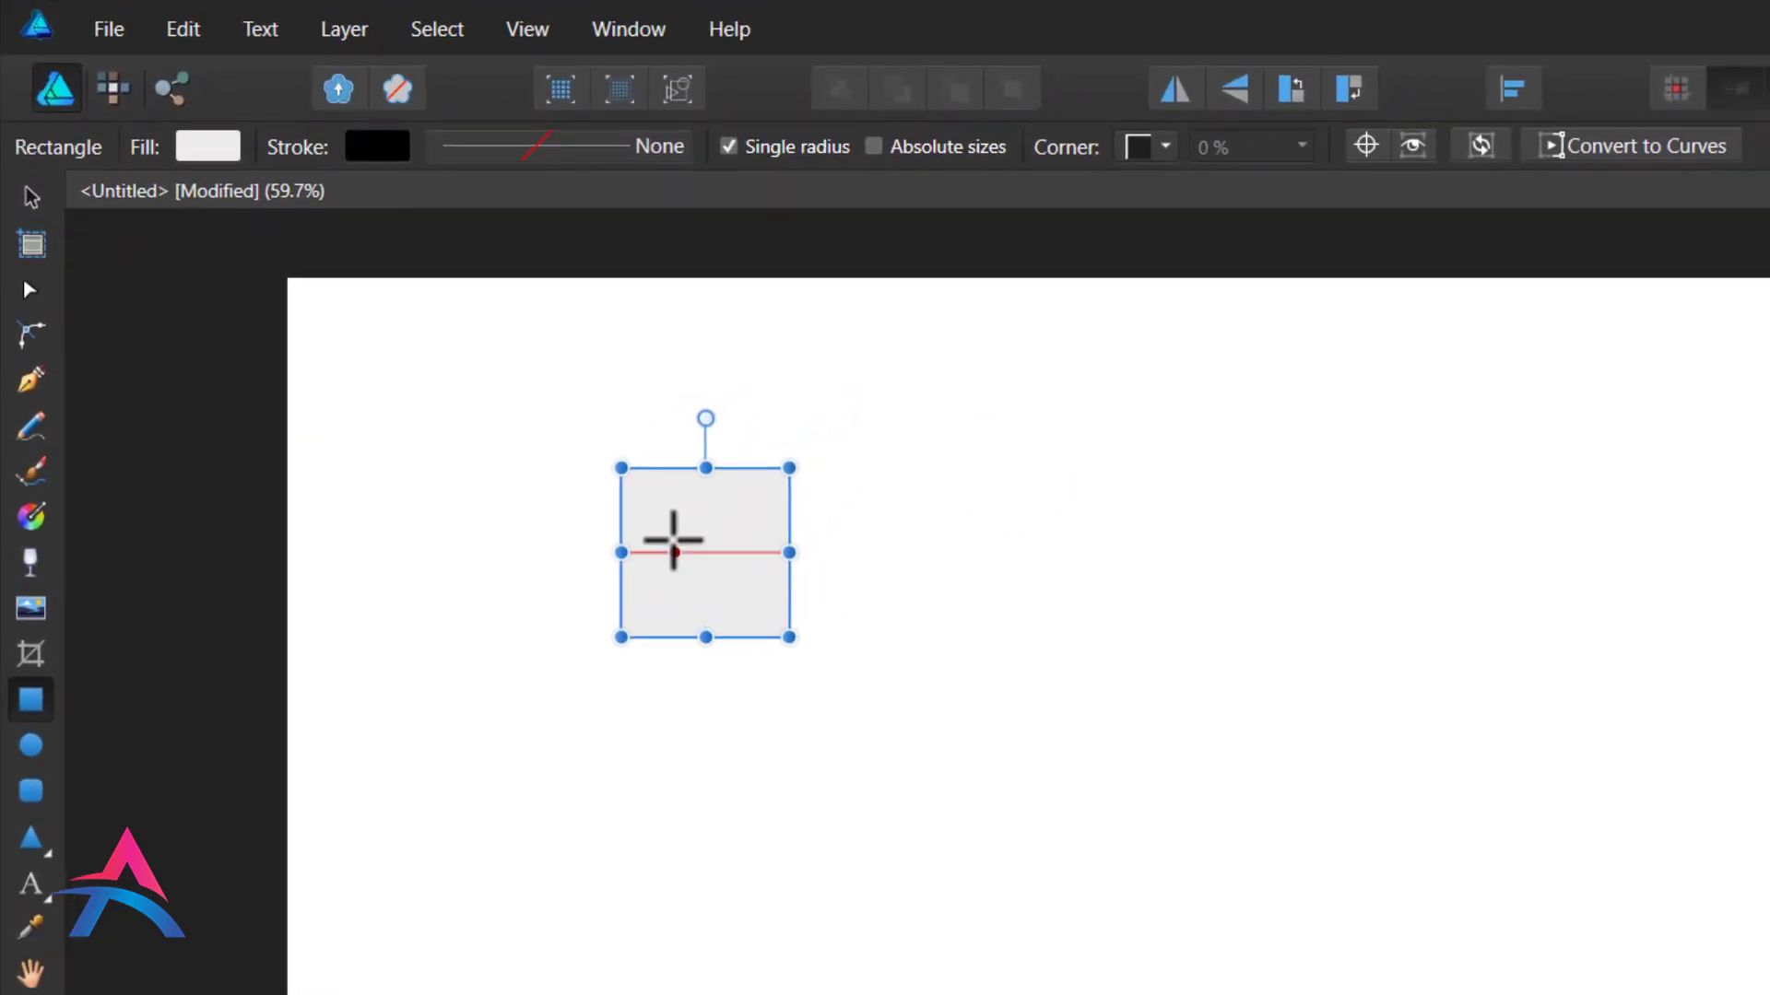
scroll(673, 539, "up", 1)
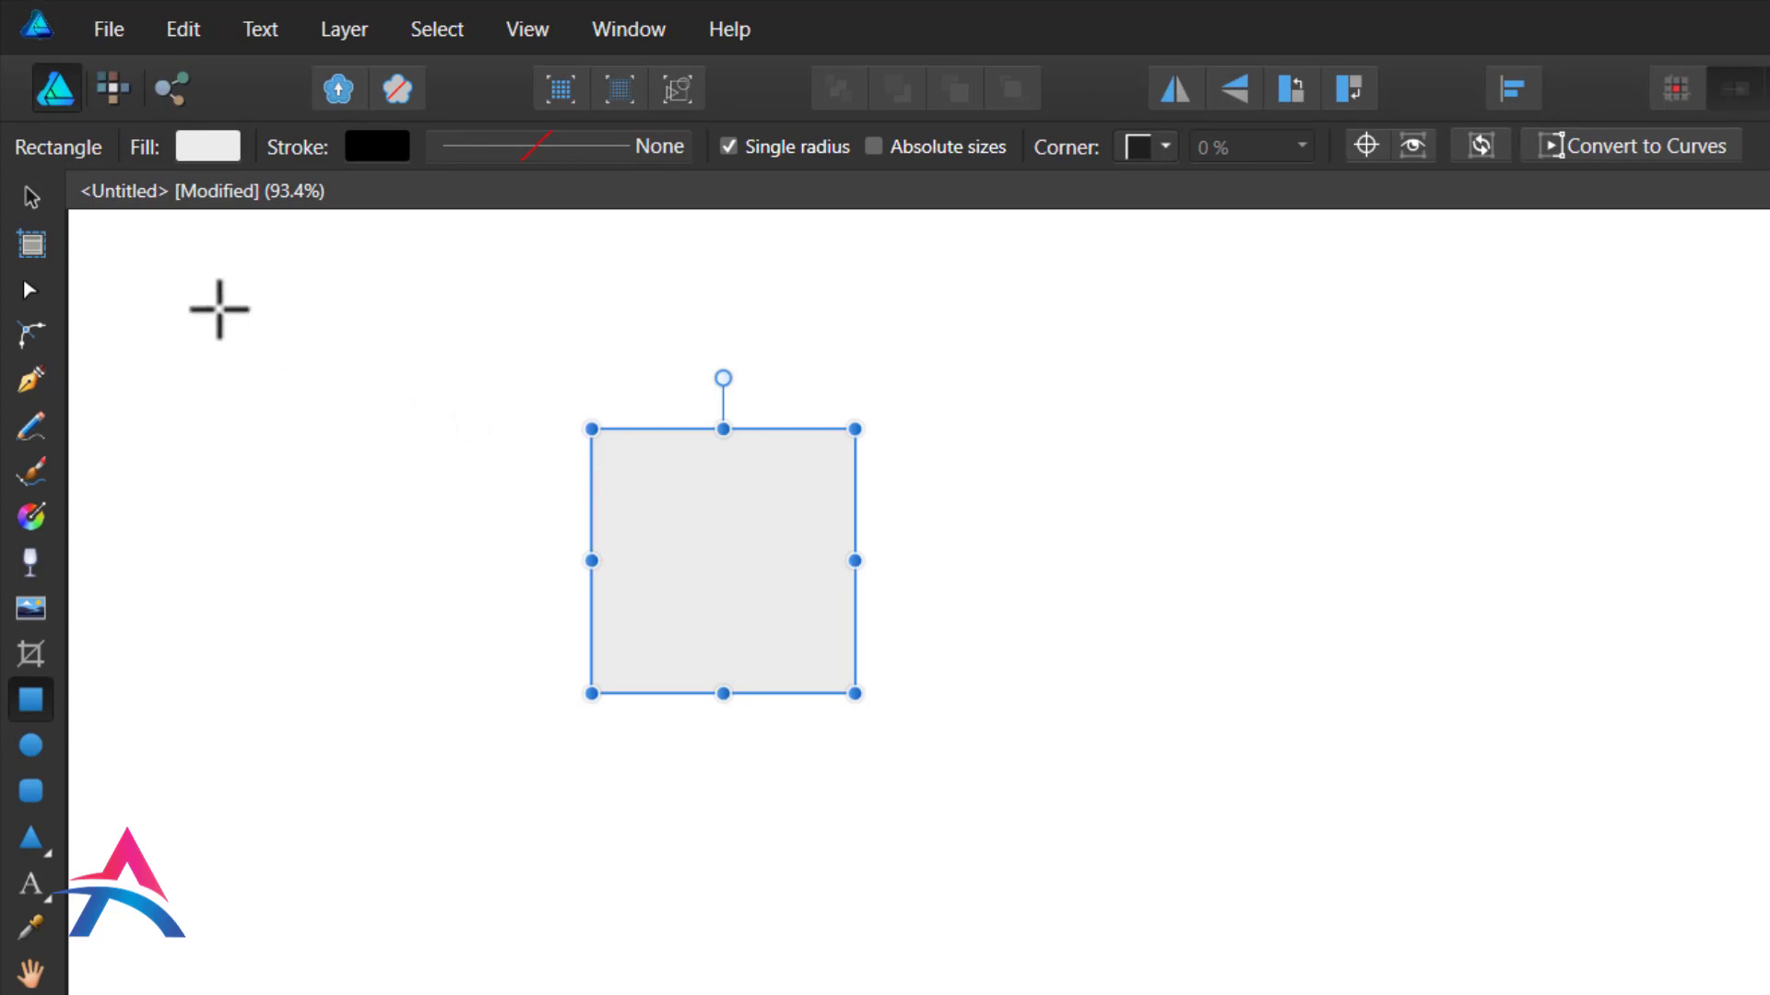
Step: Convert the square to curves and delete its top-left corner node to leave a right triangle
left_click(332, 42)
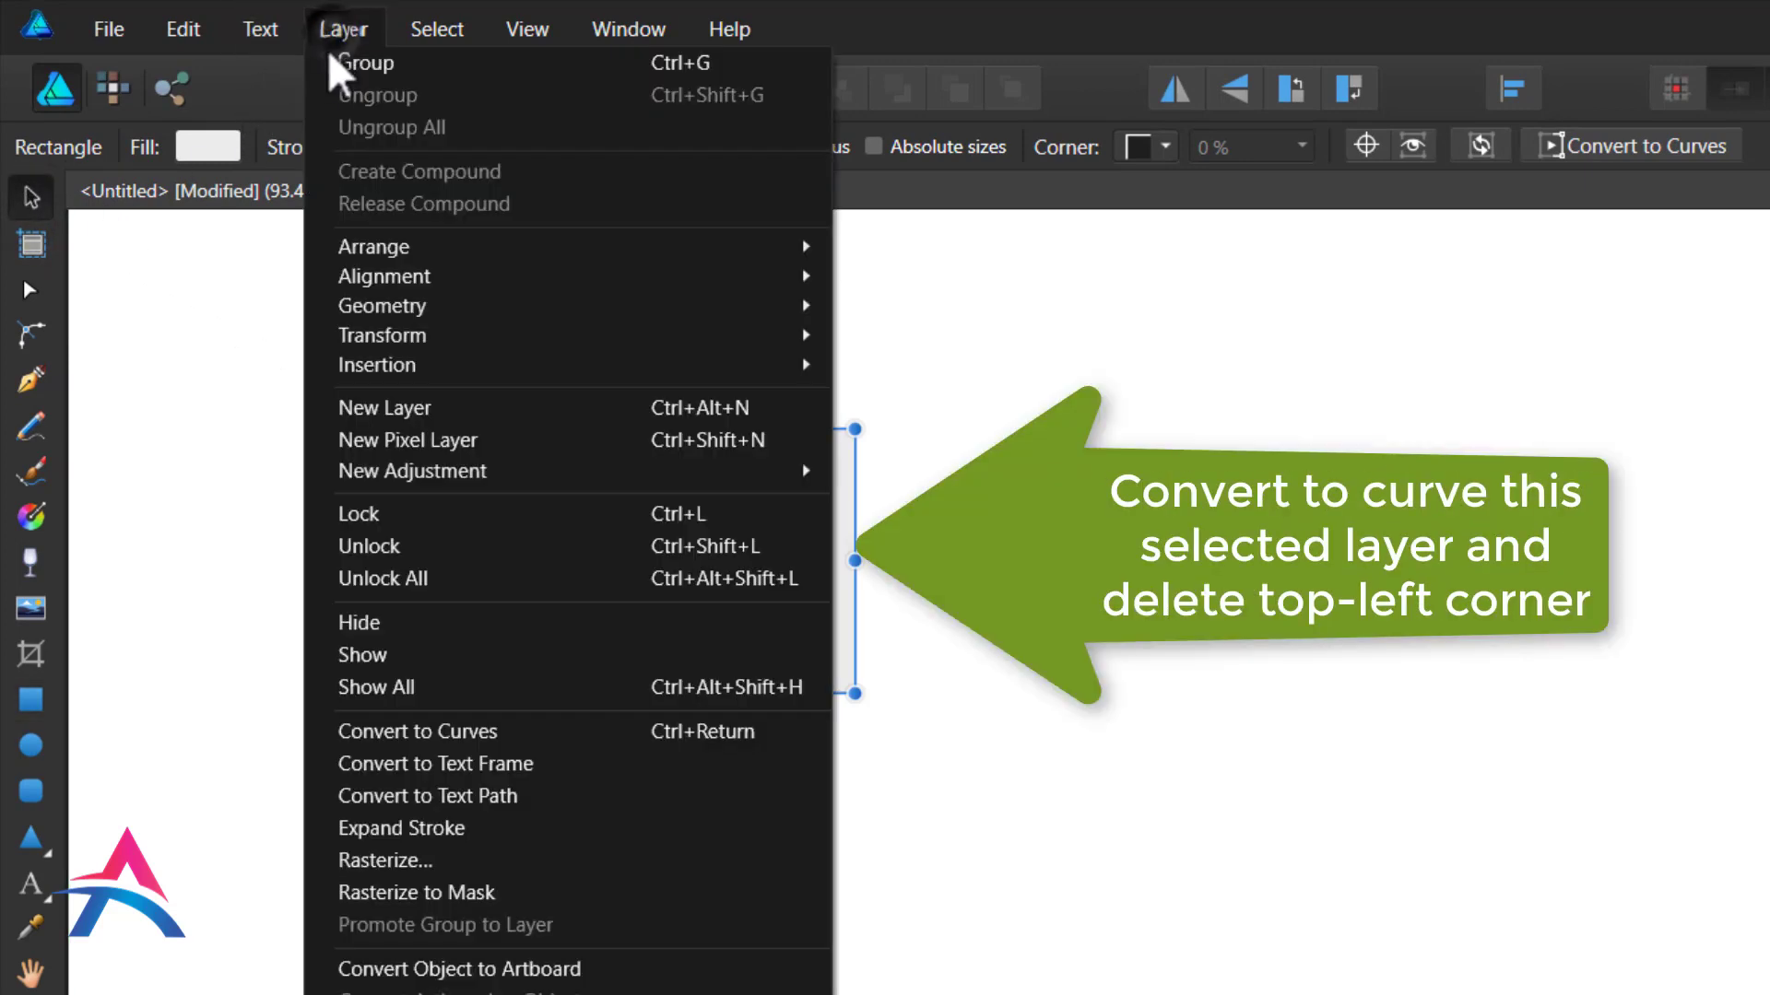
left_click(502, 731)
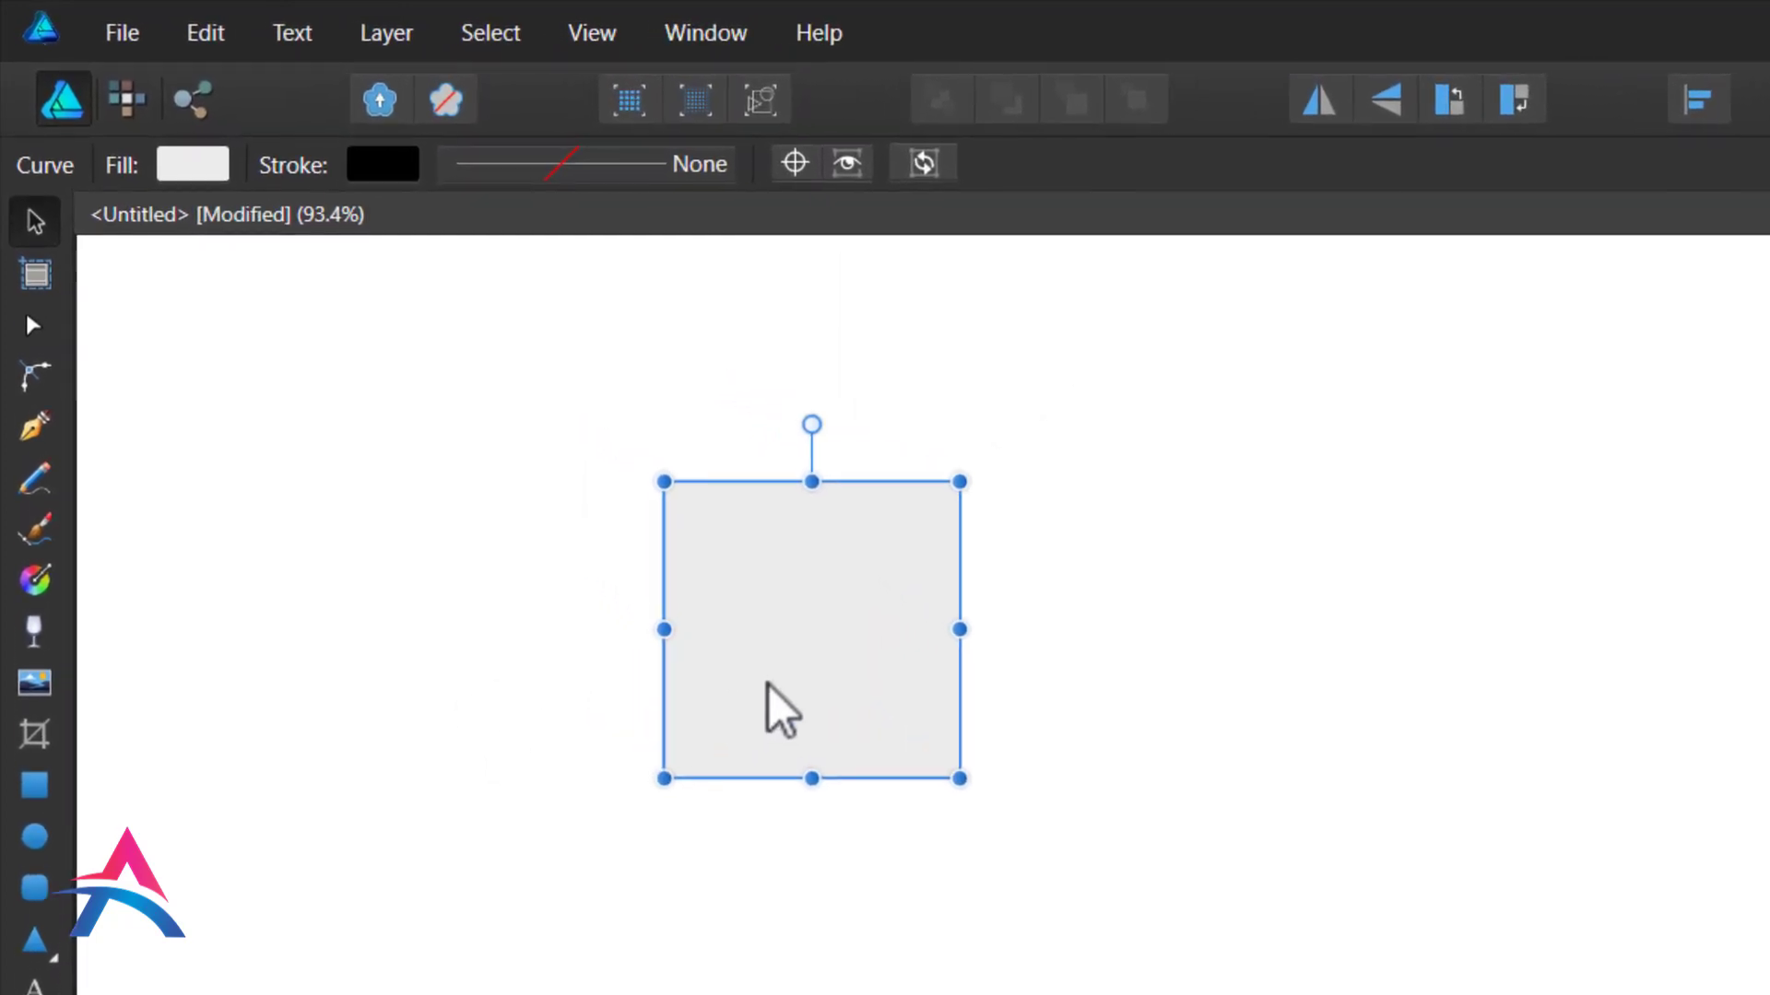
left_click(33, 326)
left_click_drag(495, 407, 740, 559)
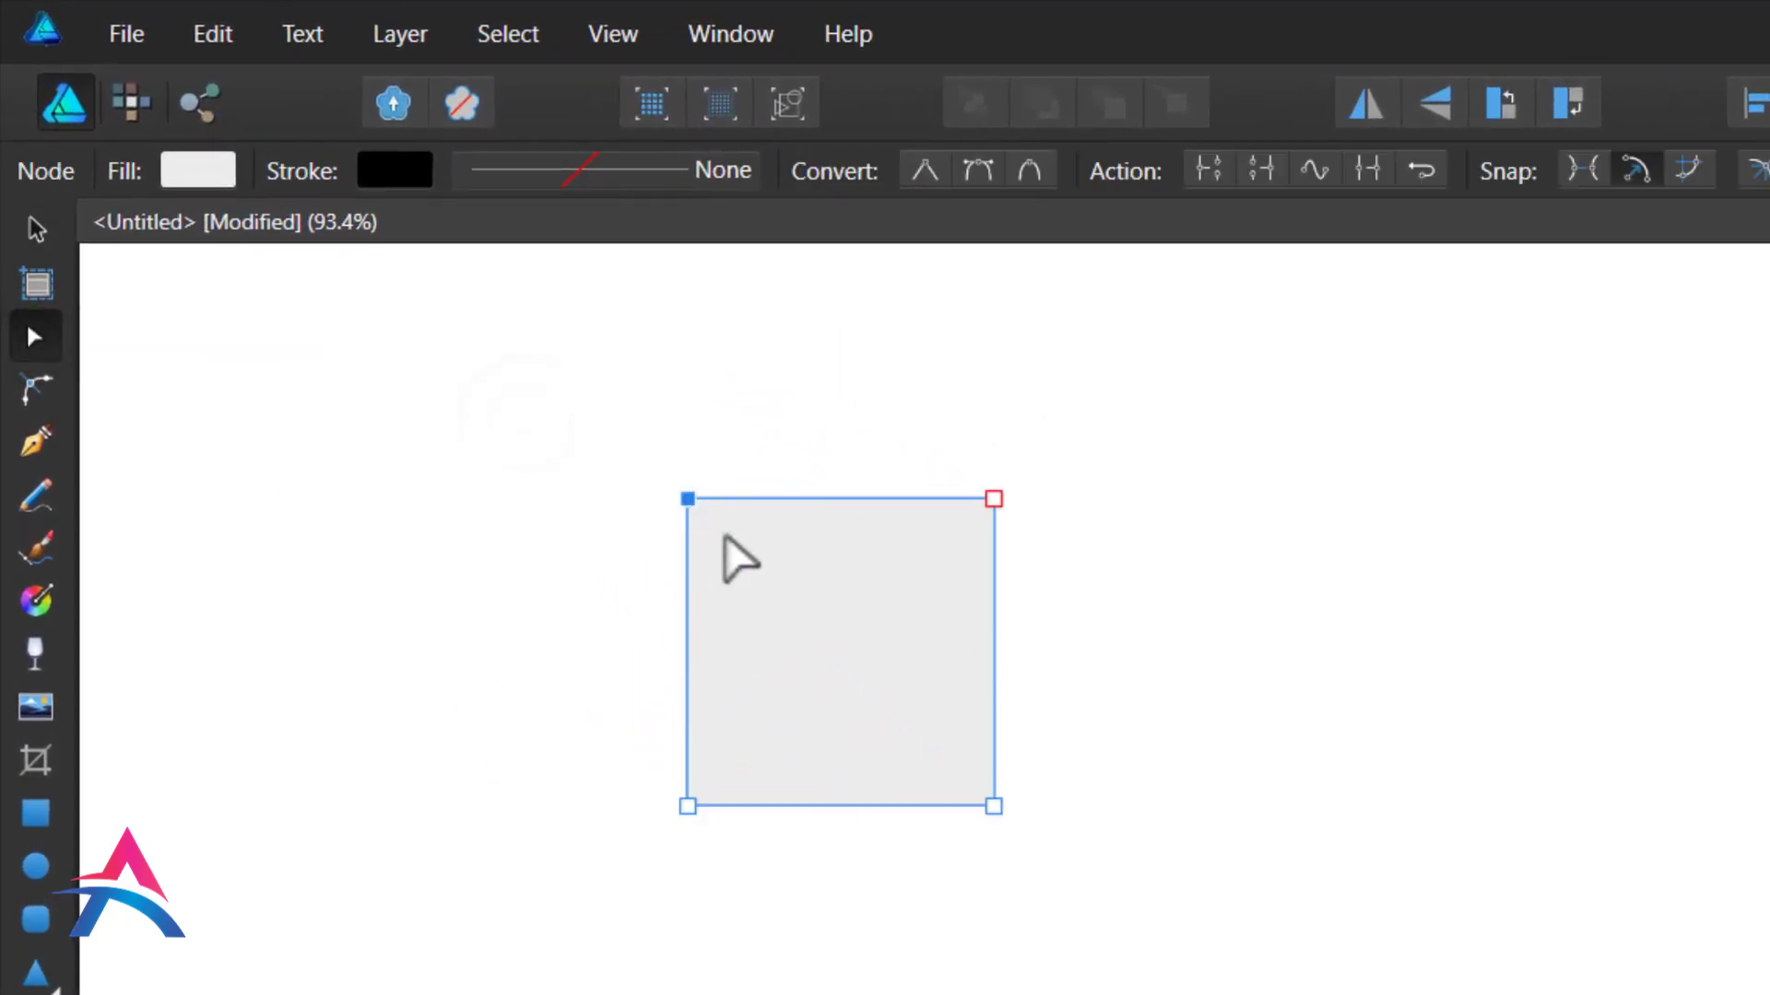
key("Delete")
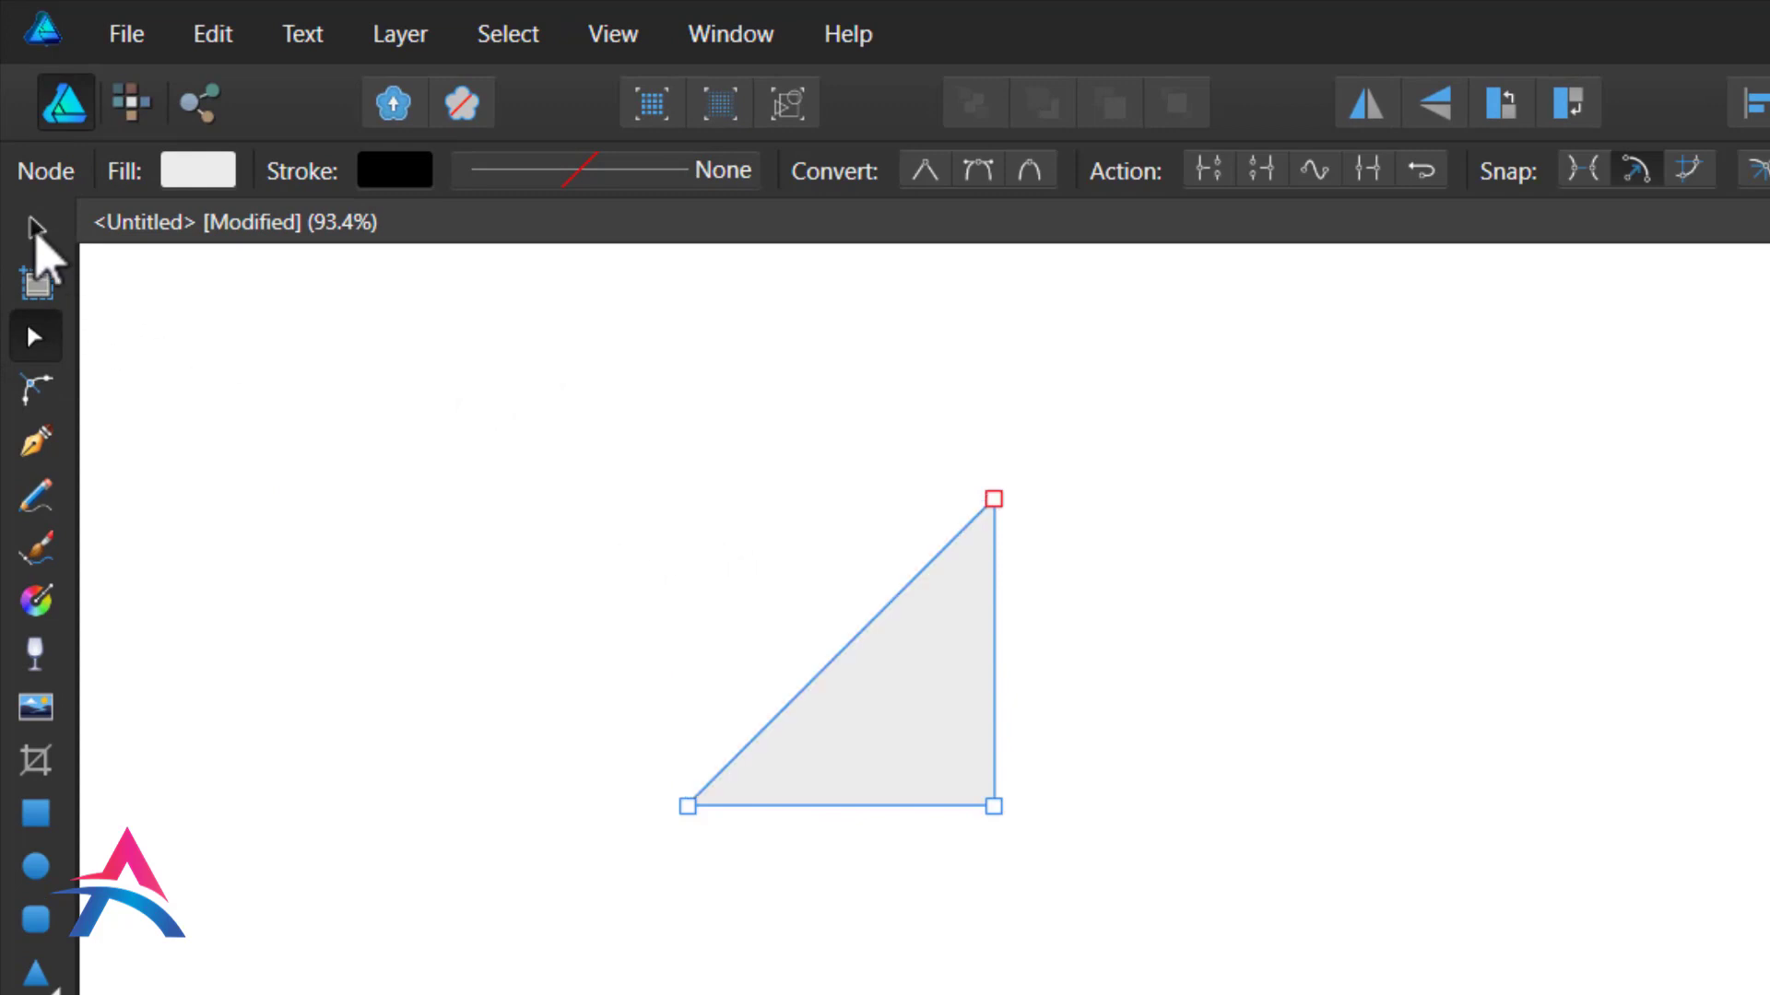
Step: Duplicate the triangle, place the copy directly below the original, and flip it horizontally and vertically
left_click(35, 231)
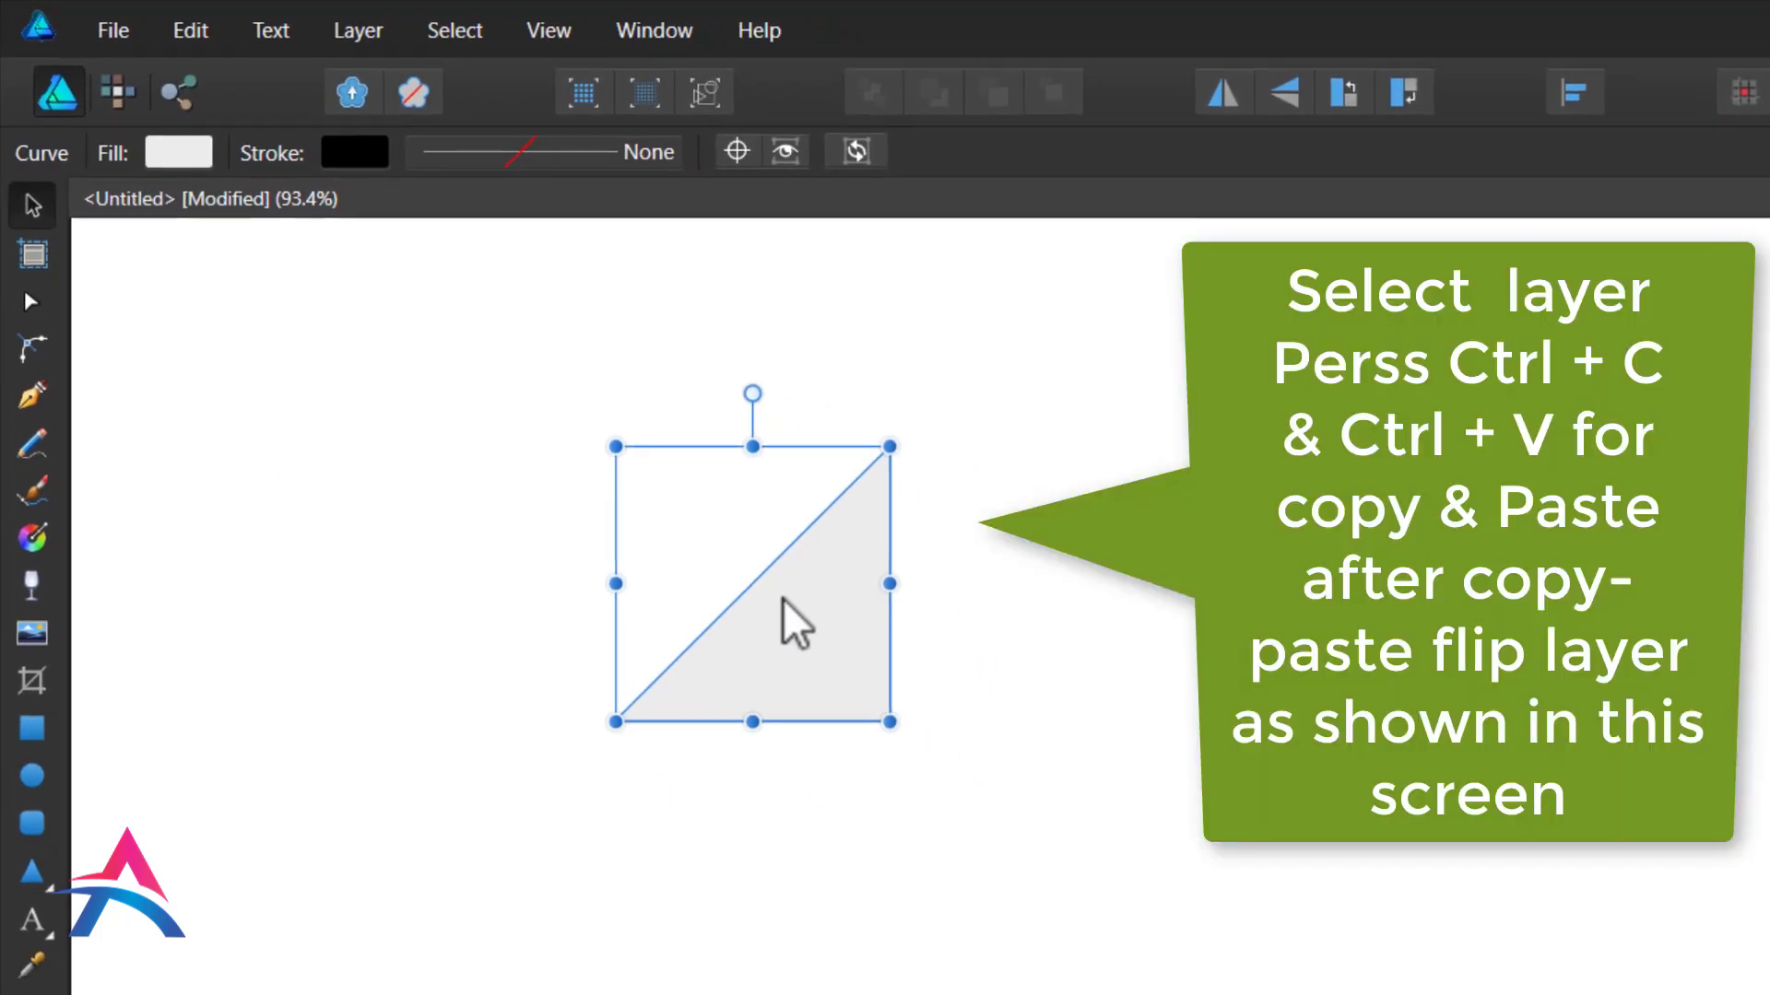
key("ctrl+c")
key("ctrl+v")
left_click_drag(777, 519, 776, 708)
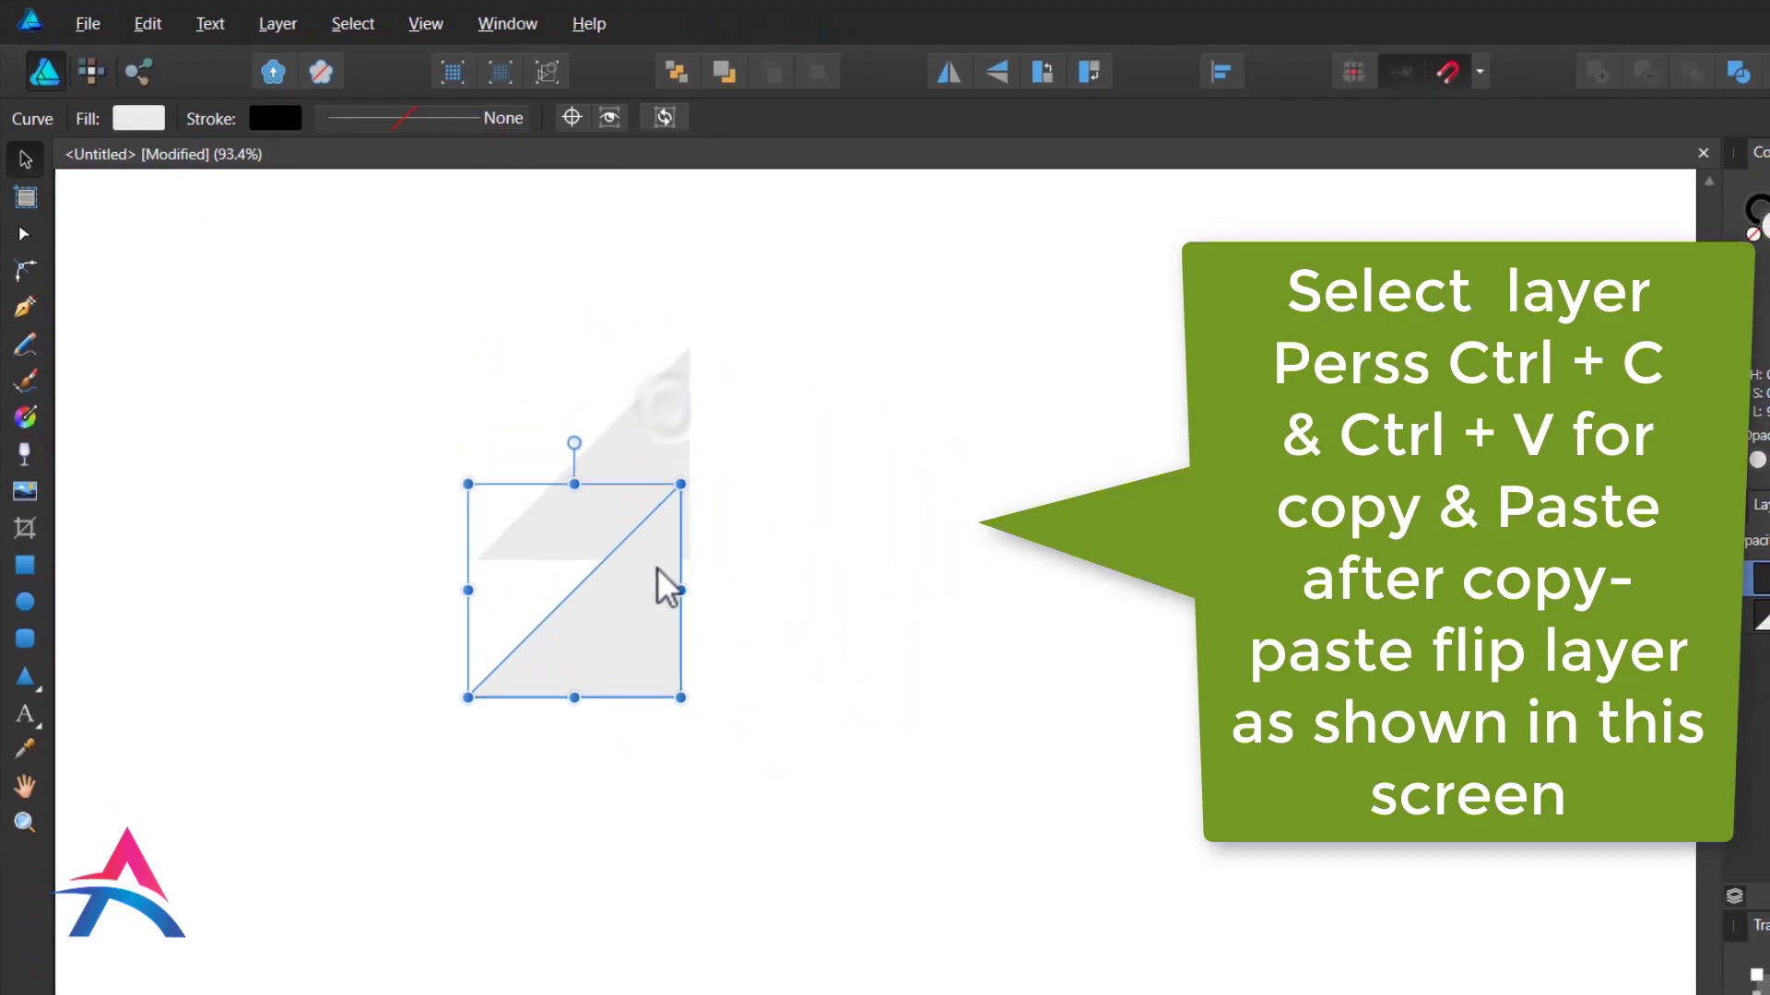
left_click_drag(668, 610, 667, 622)
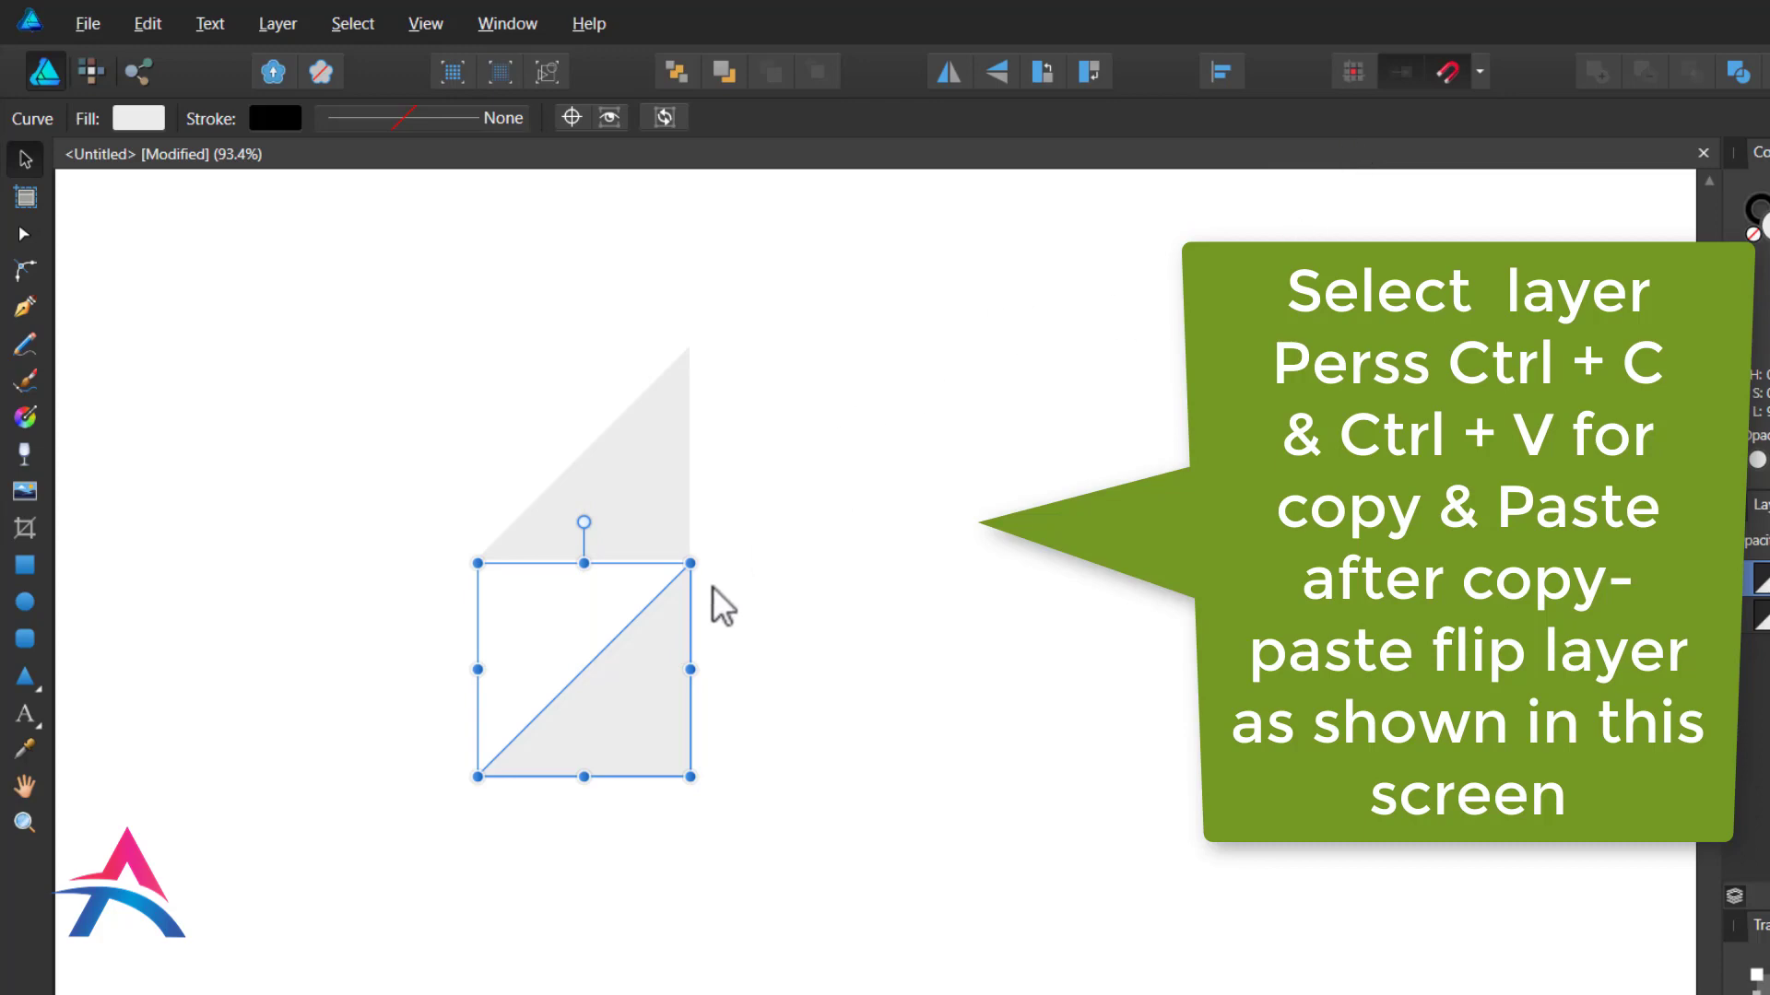
left_click(950, 74)
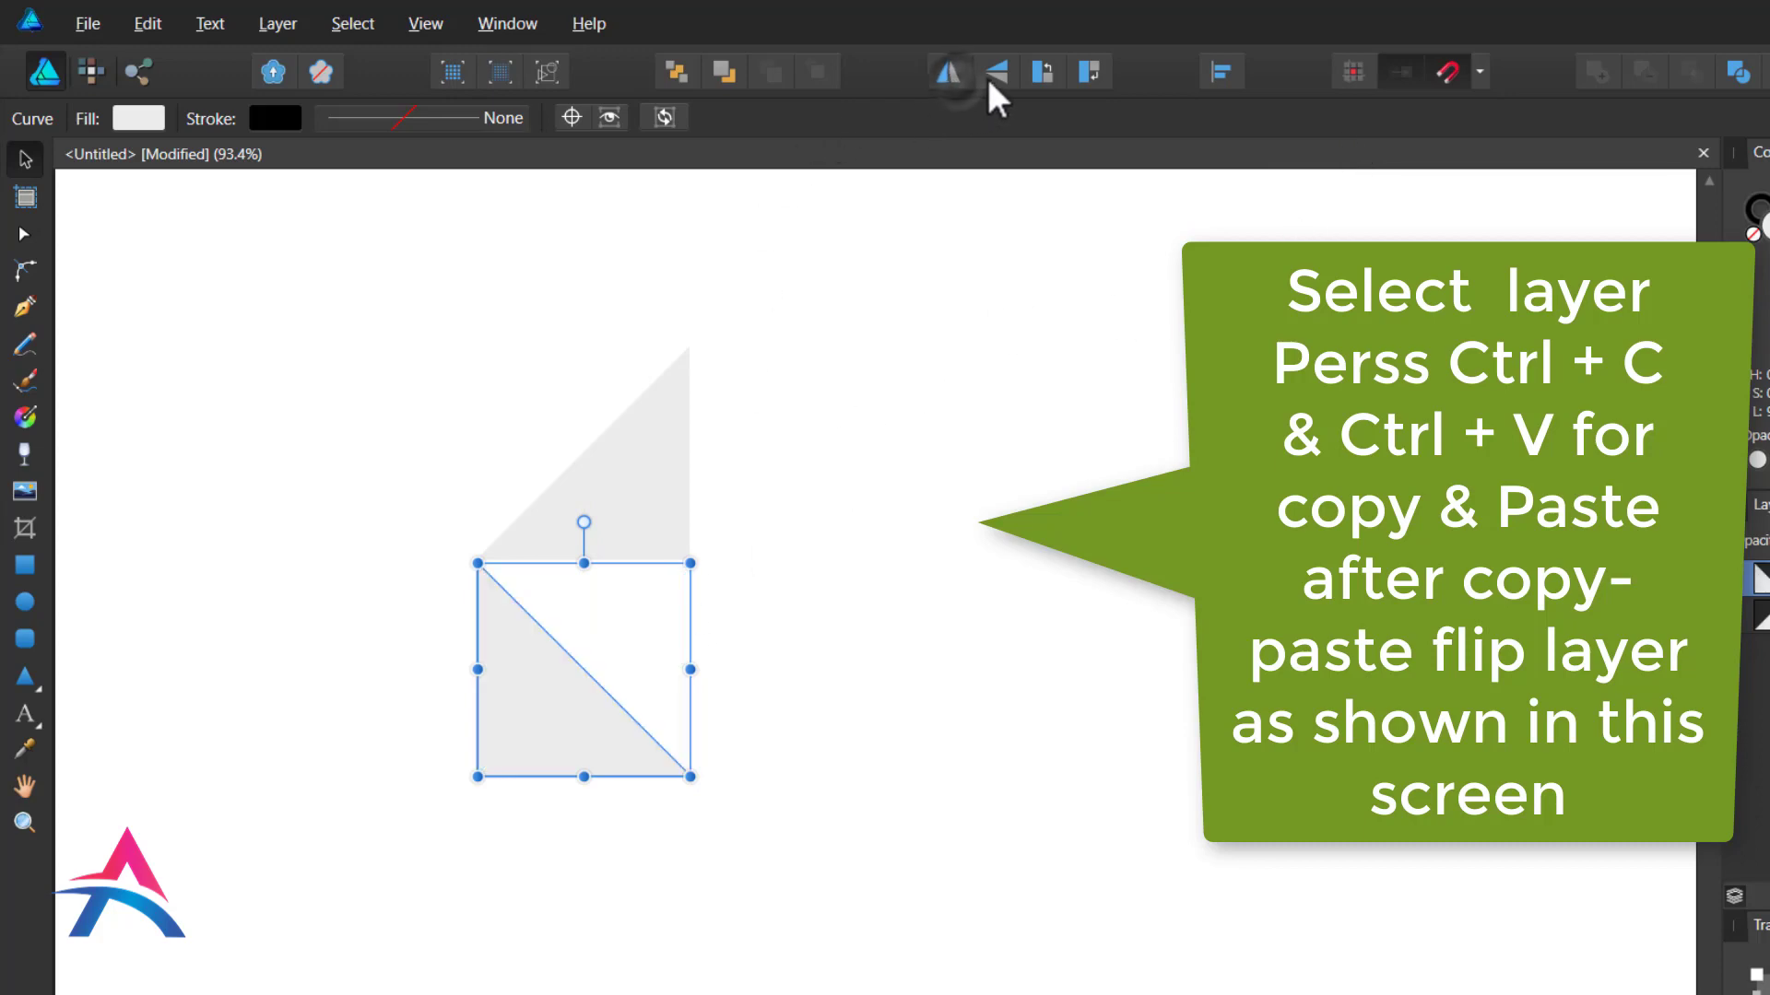
left_click(988, 77)
left_click(871, 440)
Step: Move the flipped triangle up to close the gap so its upper edge meets the original triangle's base
scroll(527, 597, "up", 6)
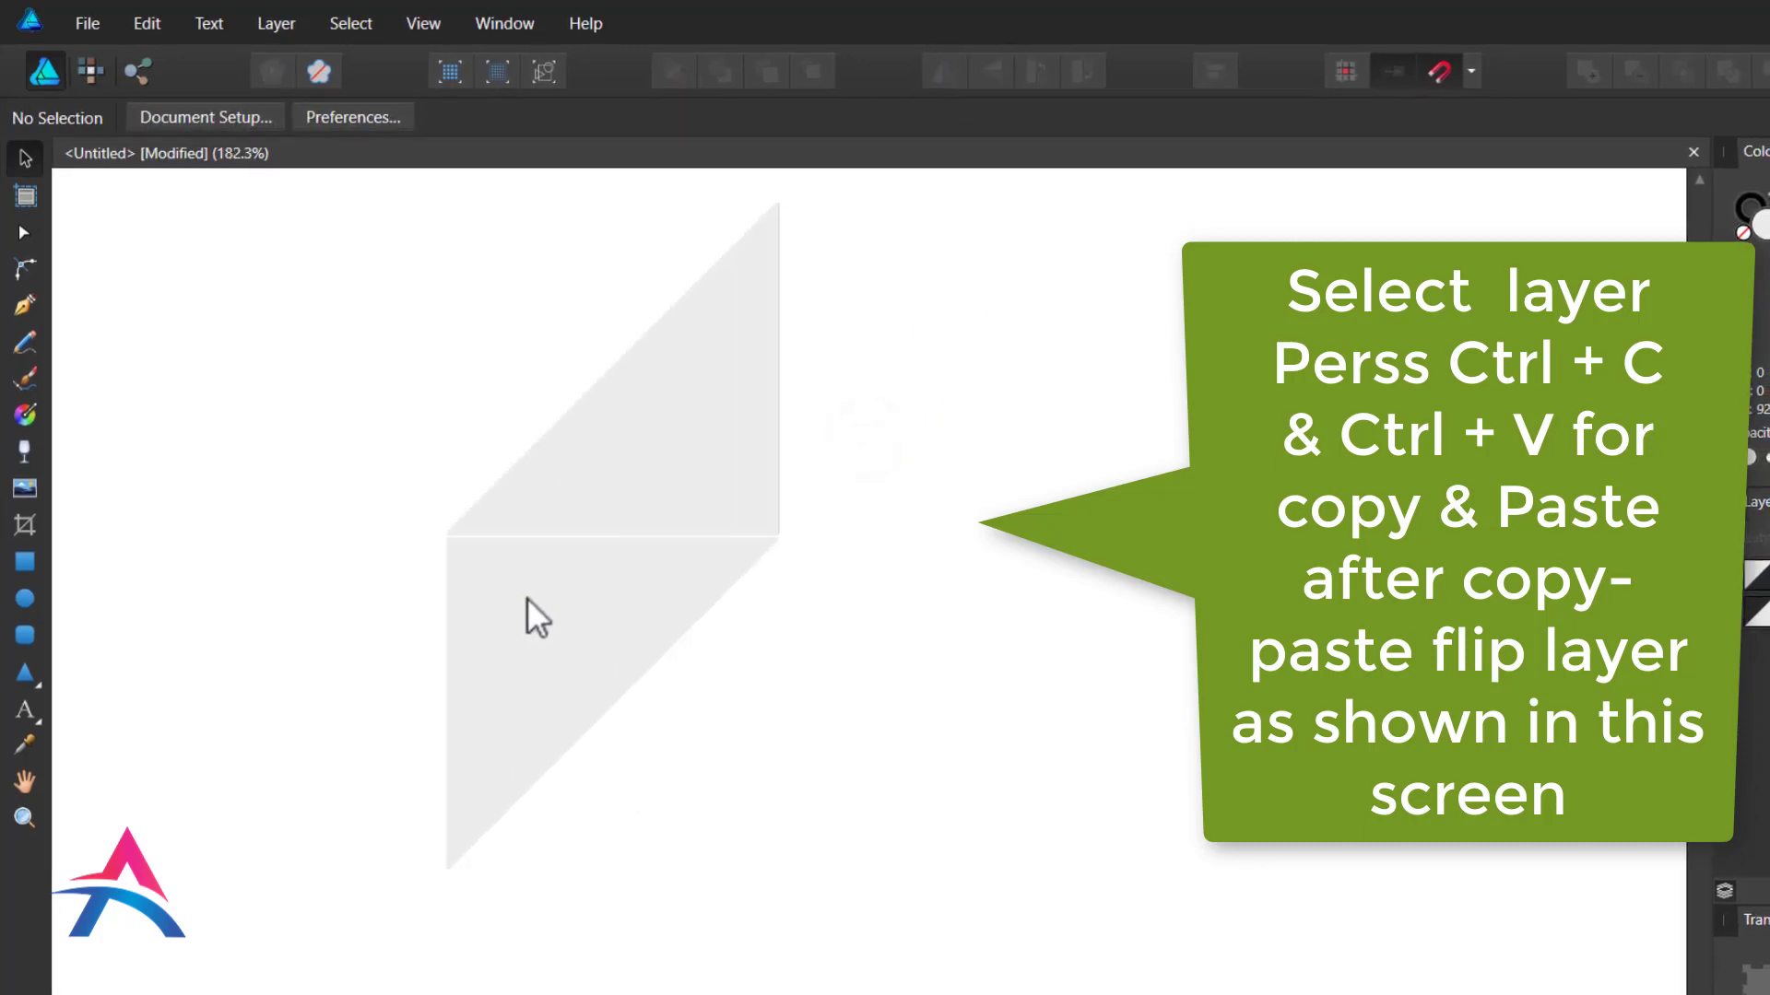
left_click(367, 511)
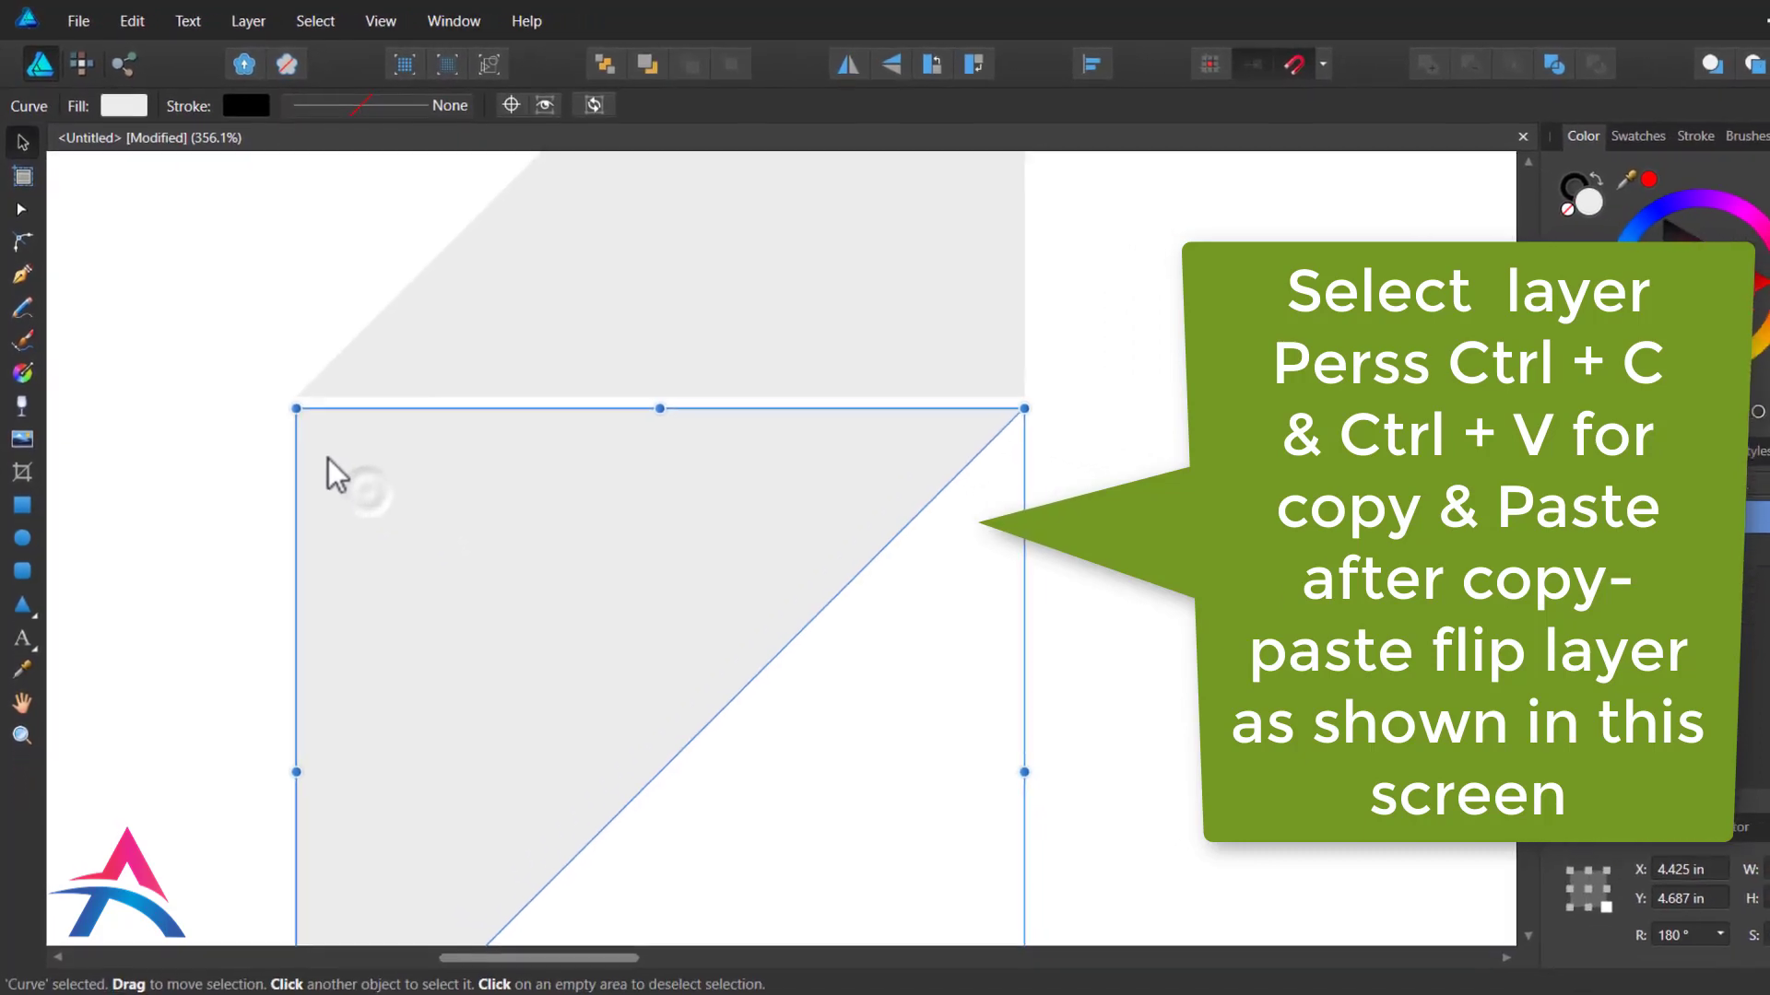
left_click_drag(328, 459, 328, 453)
scroll(449, 451, "down", 6)
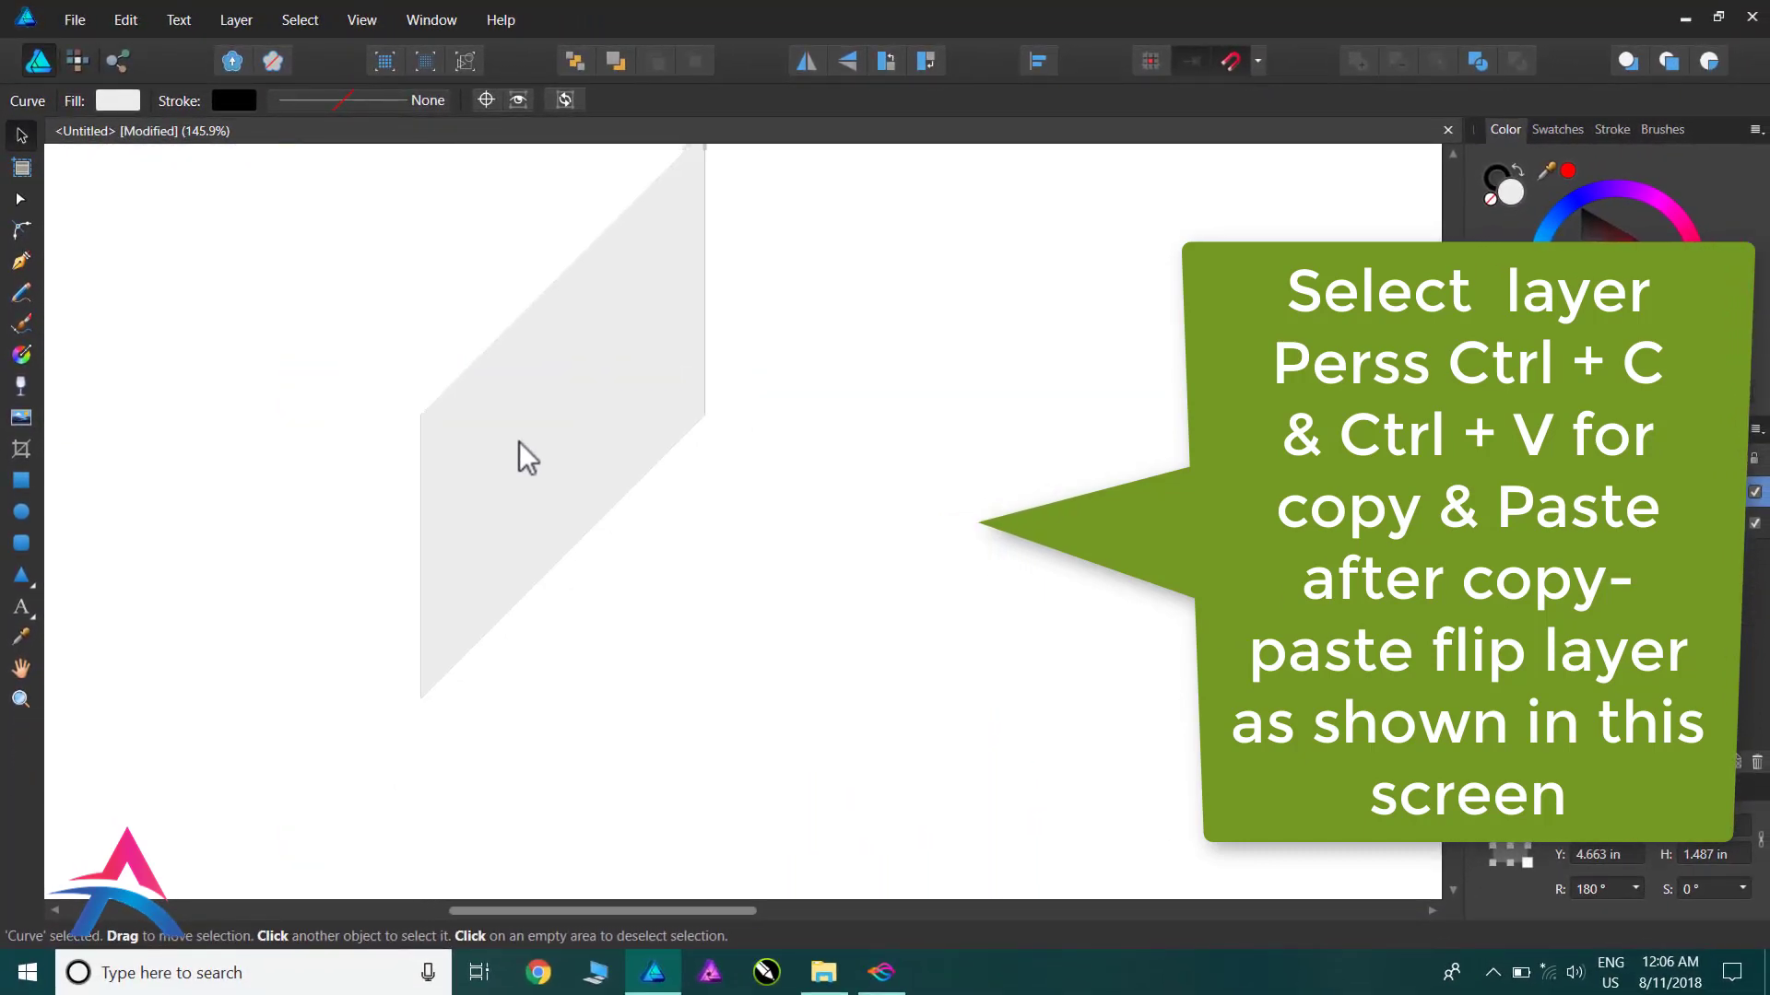
Step: Duplicate the upper triangle and place the copy against the left edge of the flipped triangle, completing the slanted leg
left_click(605, 343)
key("ctrl+c")
key("ctrl+v")
left_click_drag(608, 340, 429, 514)
left_click(756, 466)
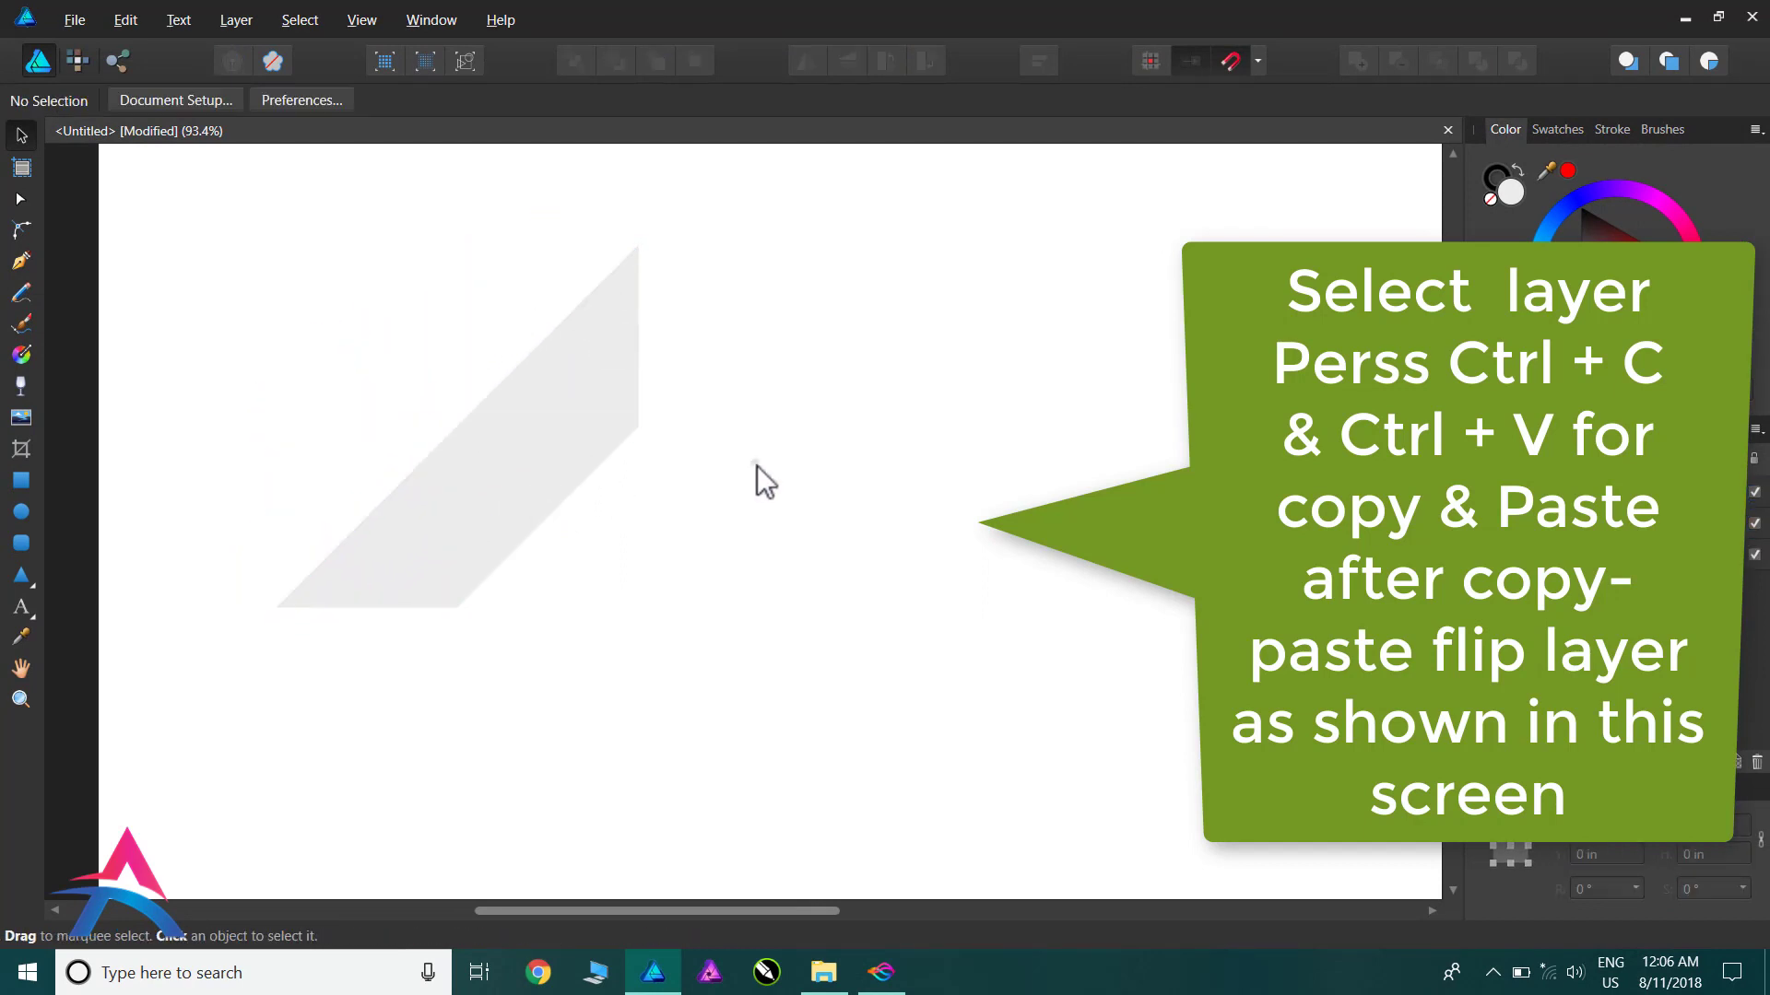
Step: Duplicate the three-triangle leg, flip the copy horizontally, and join it to the original's right side to form a peak
left_click_drag(171, 199, 763, 711)
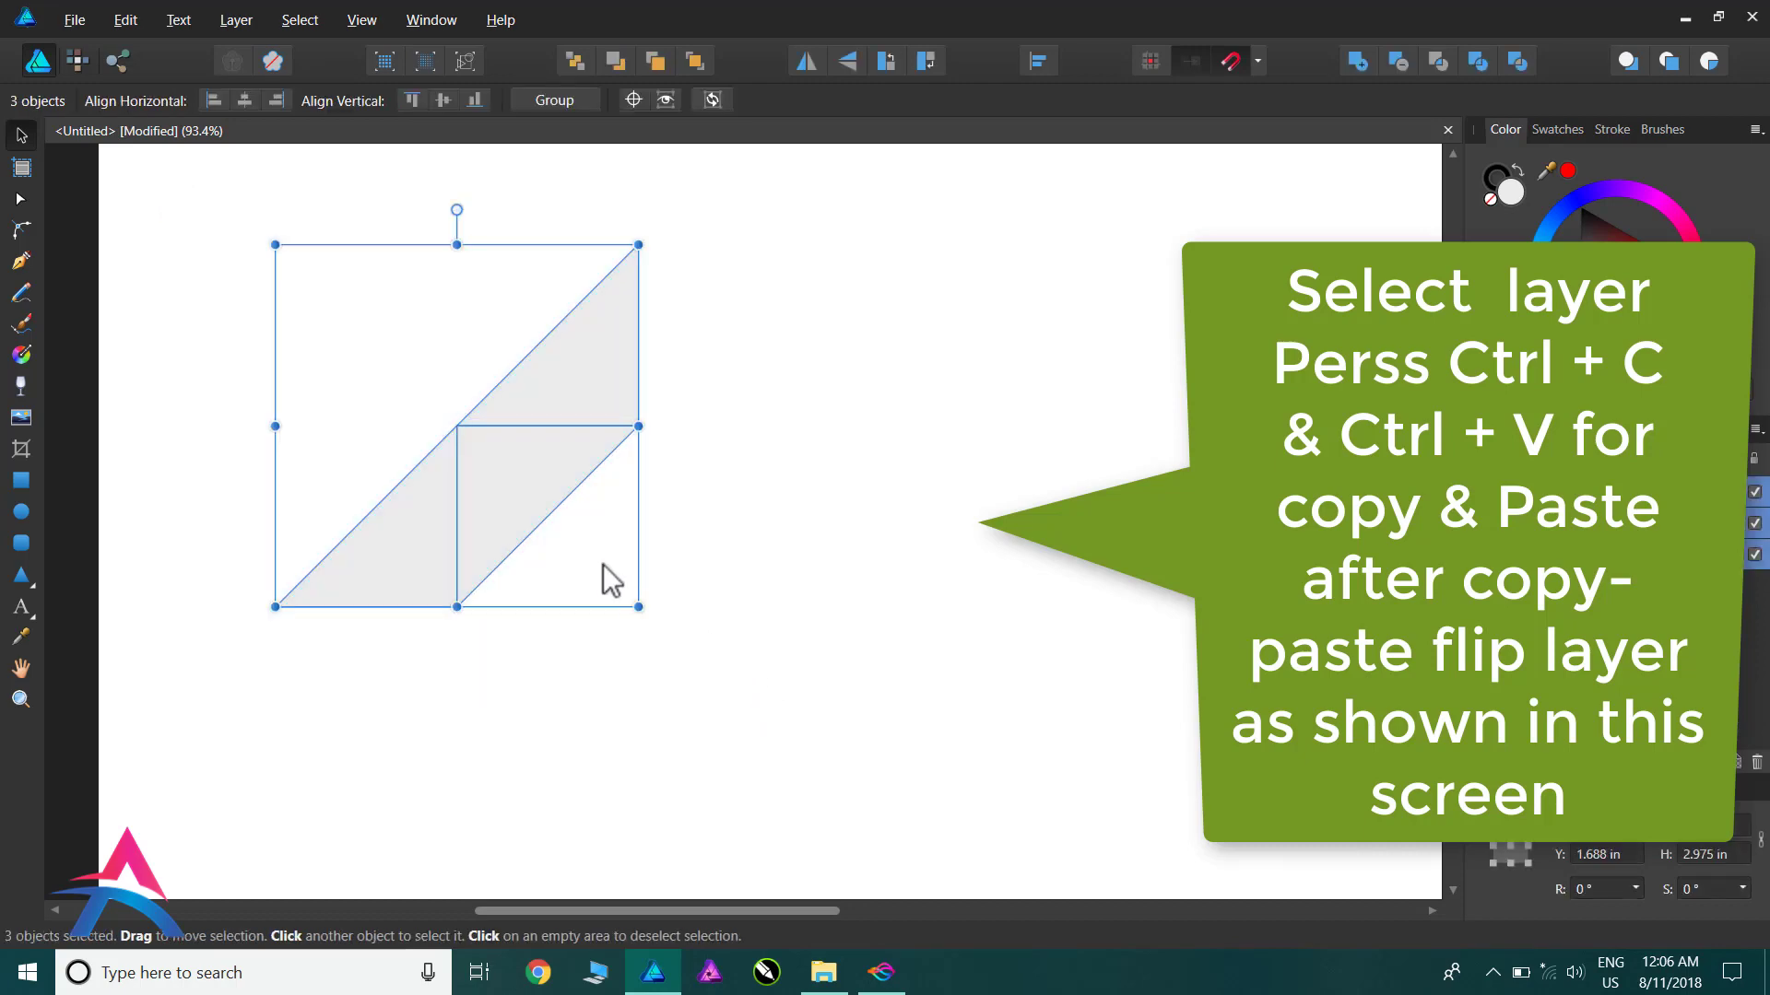
left_click_drag(522, 509, 864, 527)
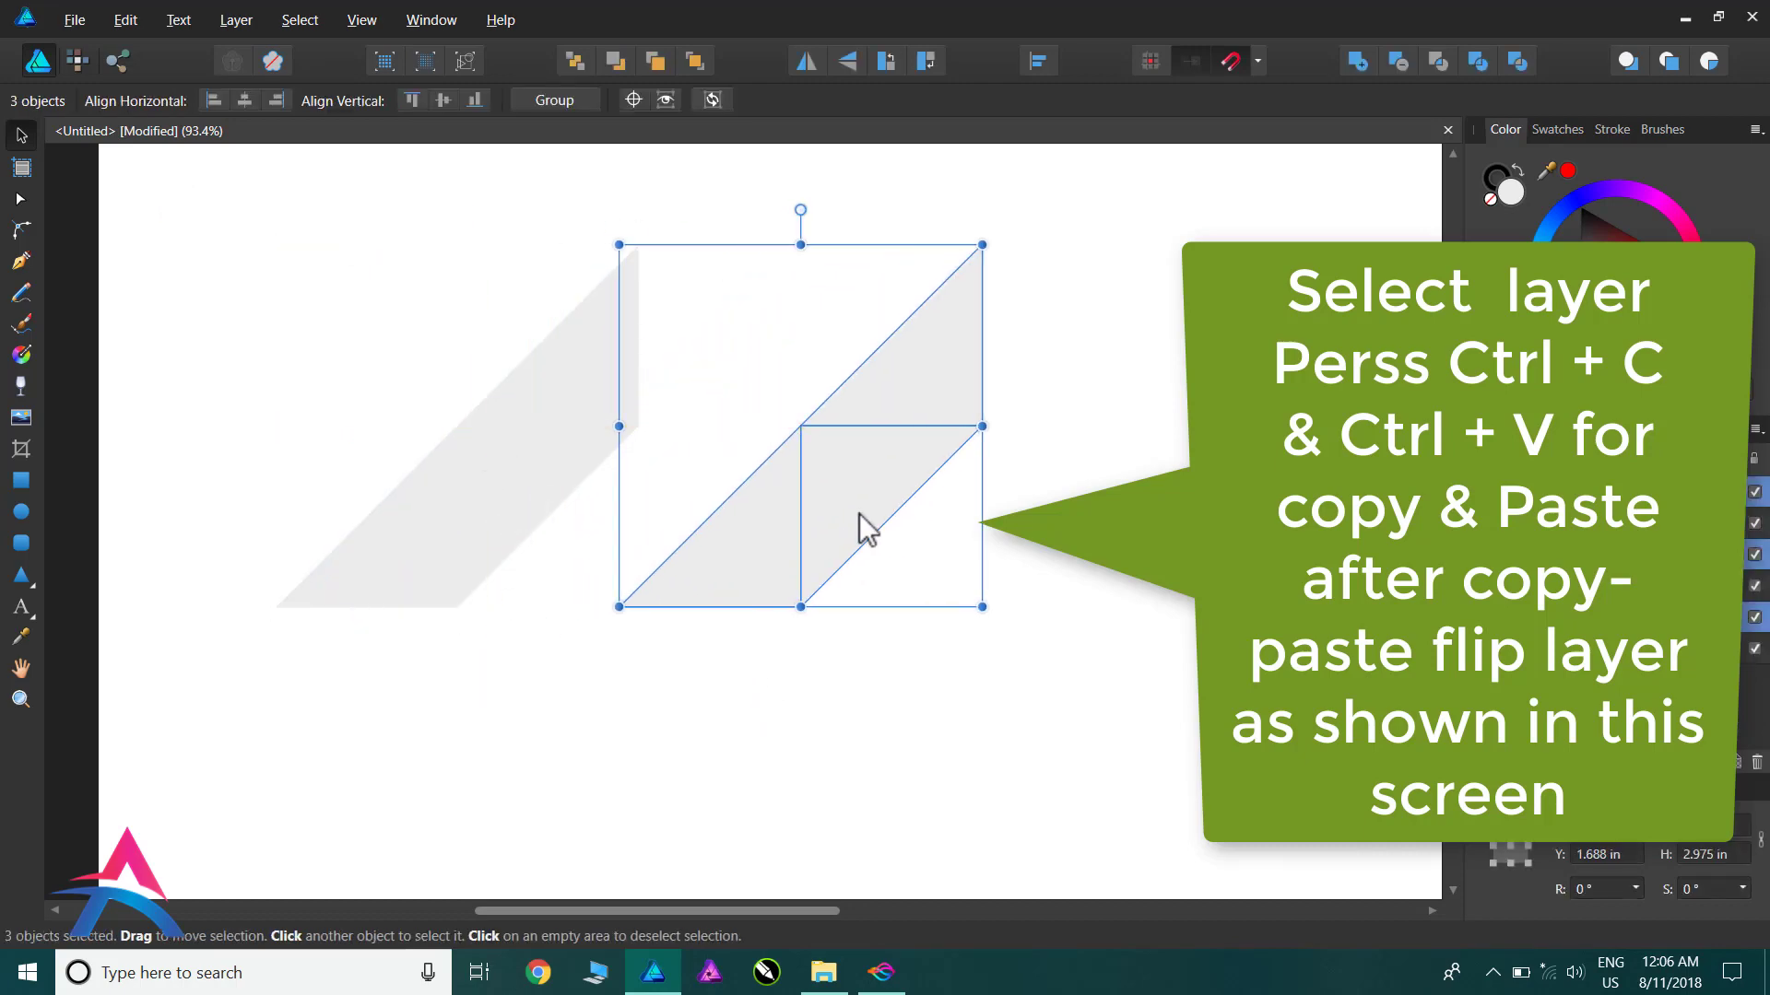
left_click(807, 63)
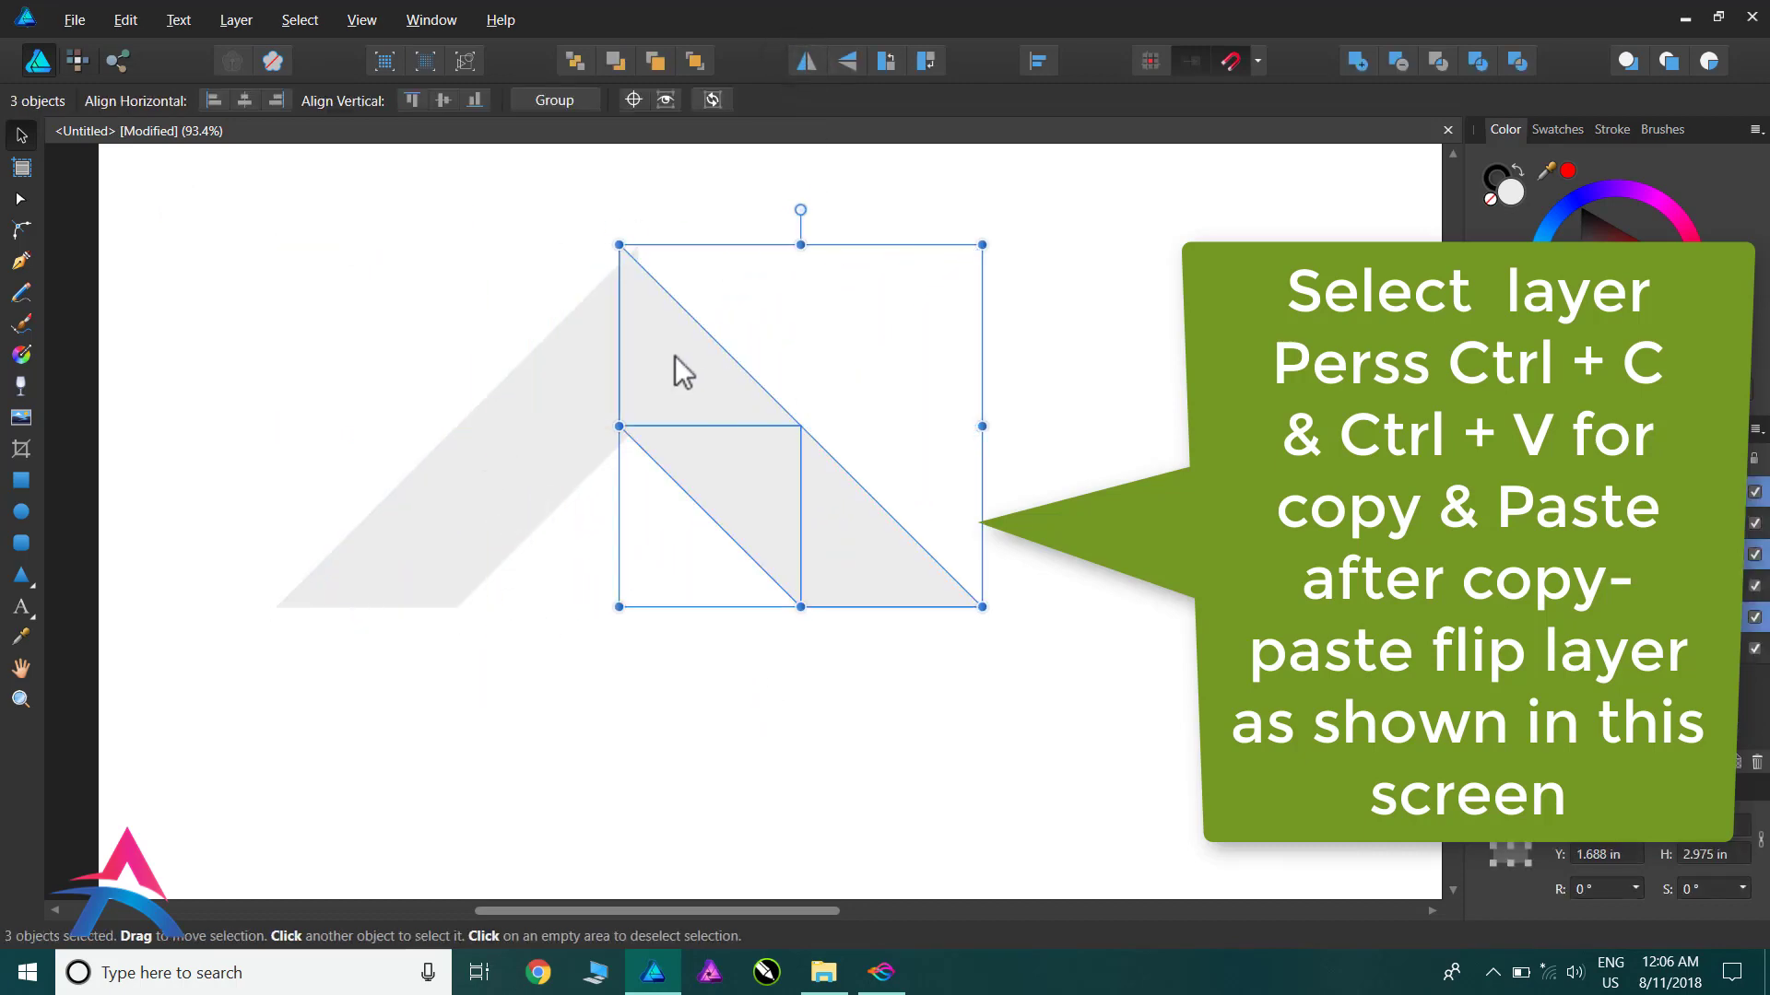
mouse_move(717, 375)
left_mouse_down()
mouse_move(735, 379)
mouse_move(701, 370)
left_mouse_up()
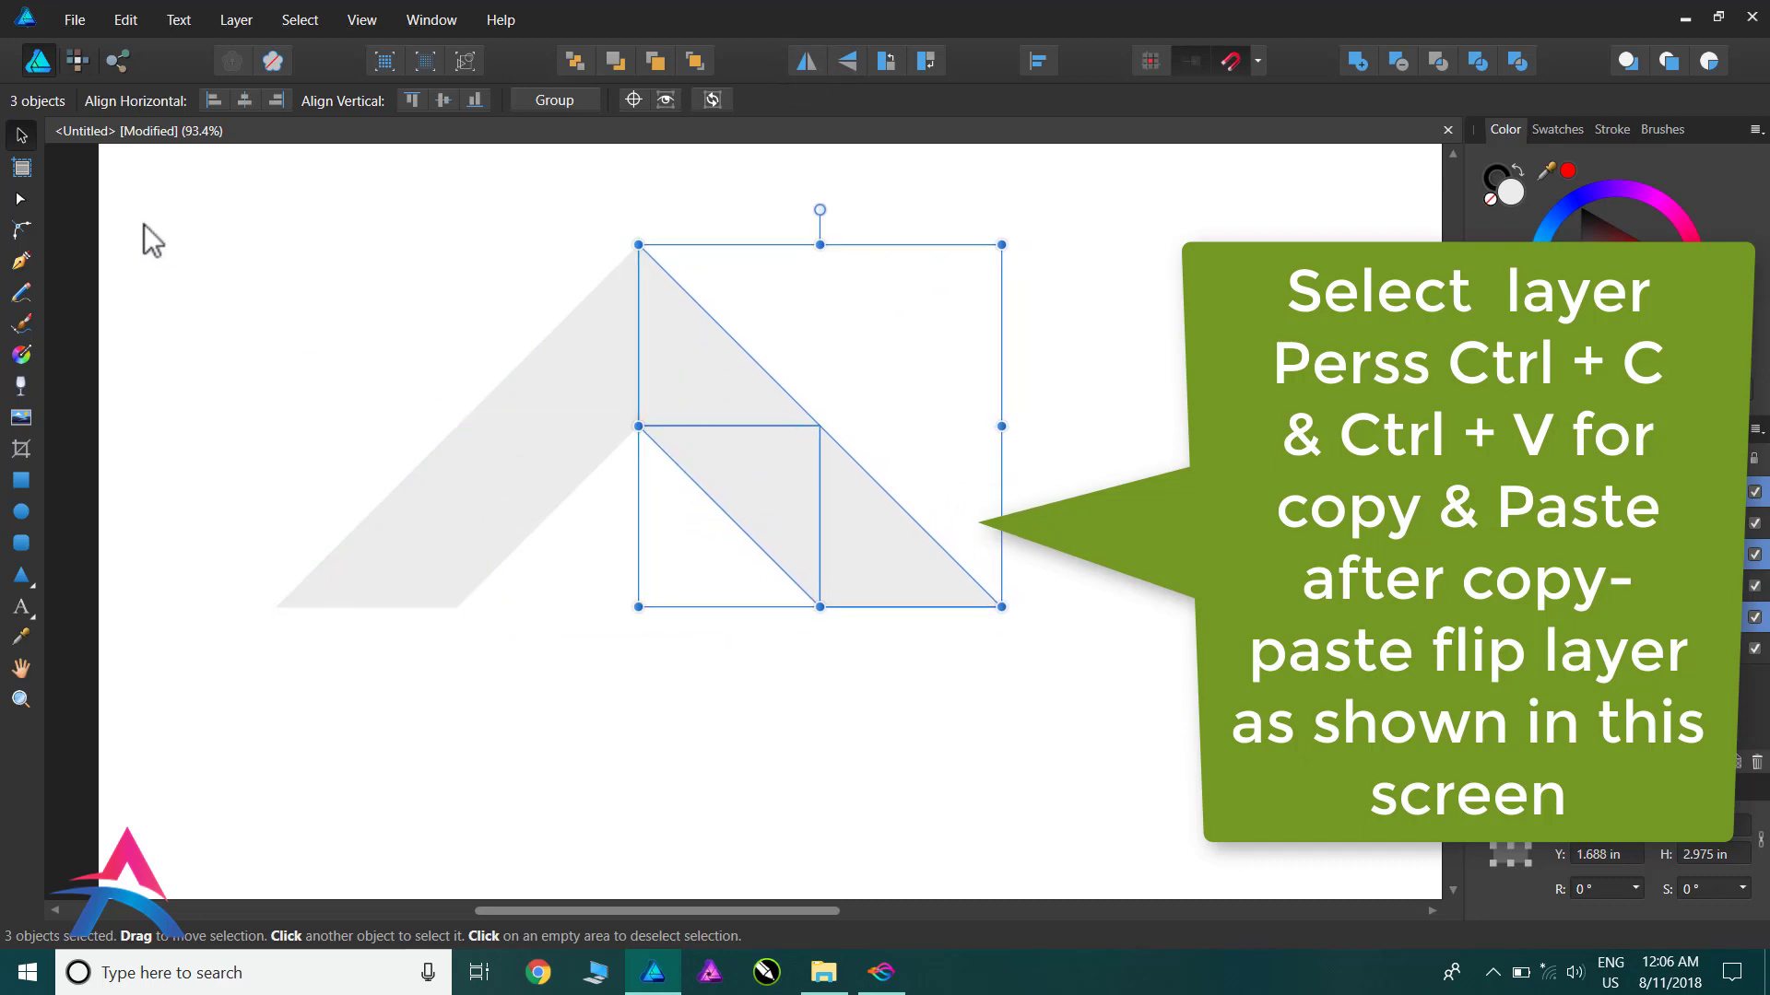
Step: Select all six triangles and move the whole shape rightward on the page
left_click_drag(150, 208, 1083, 705)
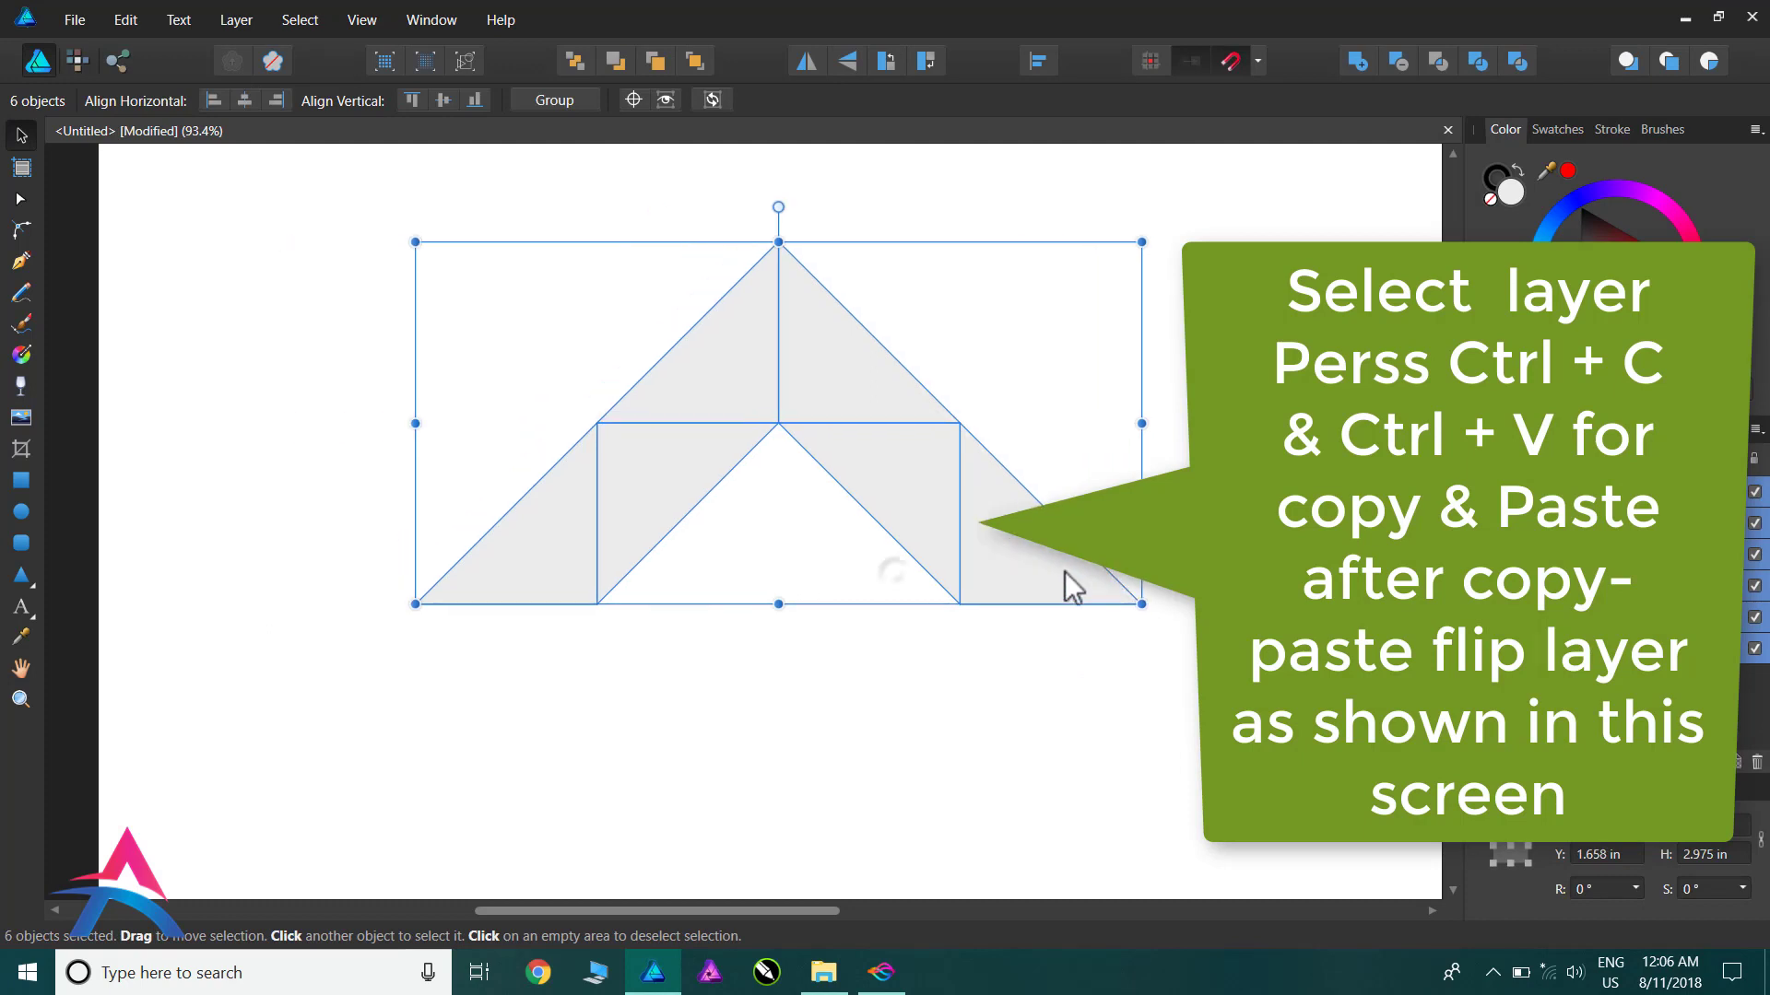
left_click_drag(1064, 572, 1030, 554)
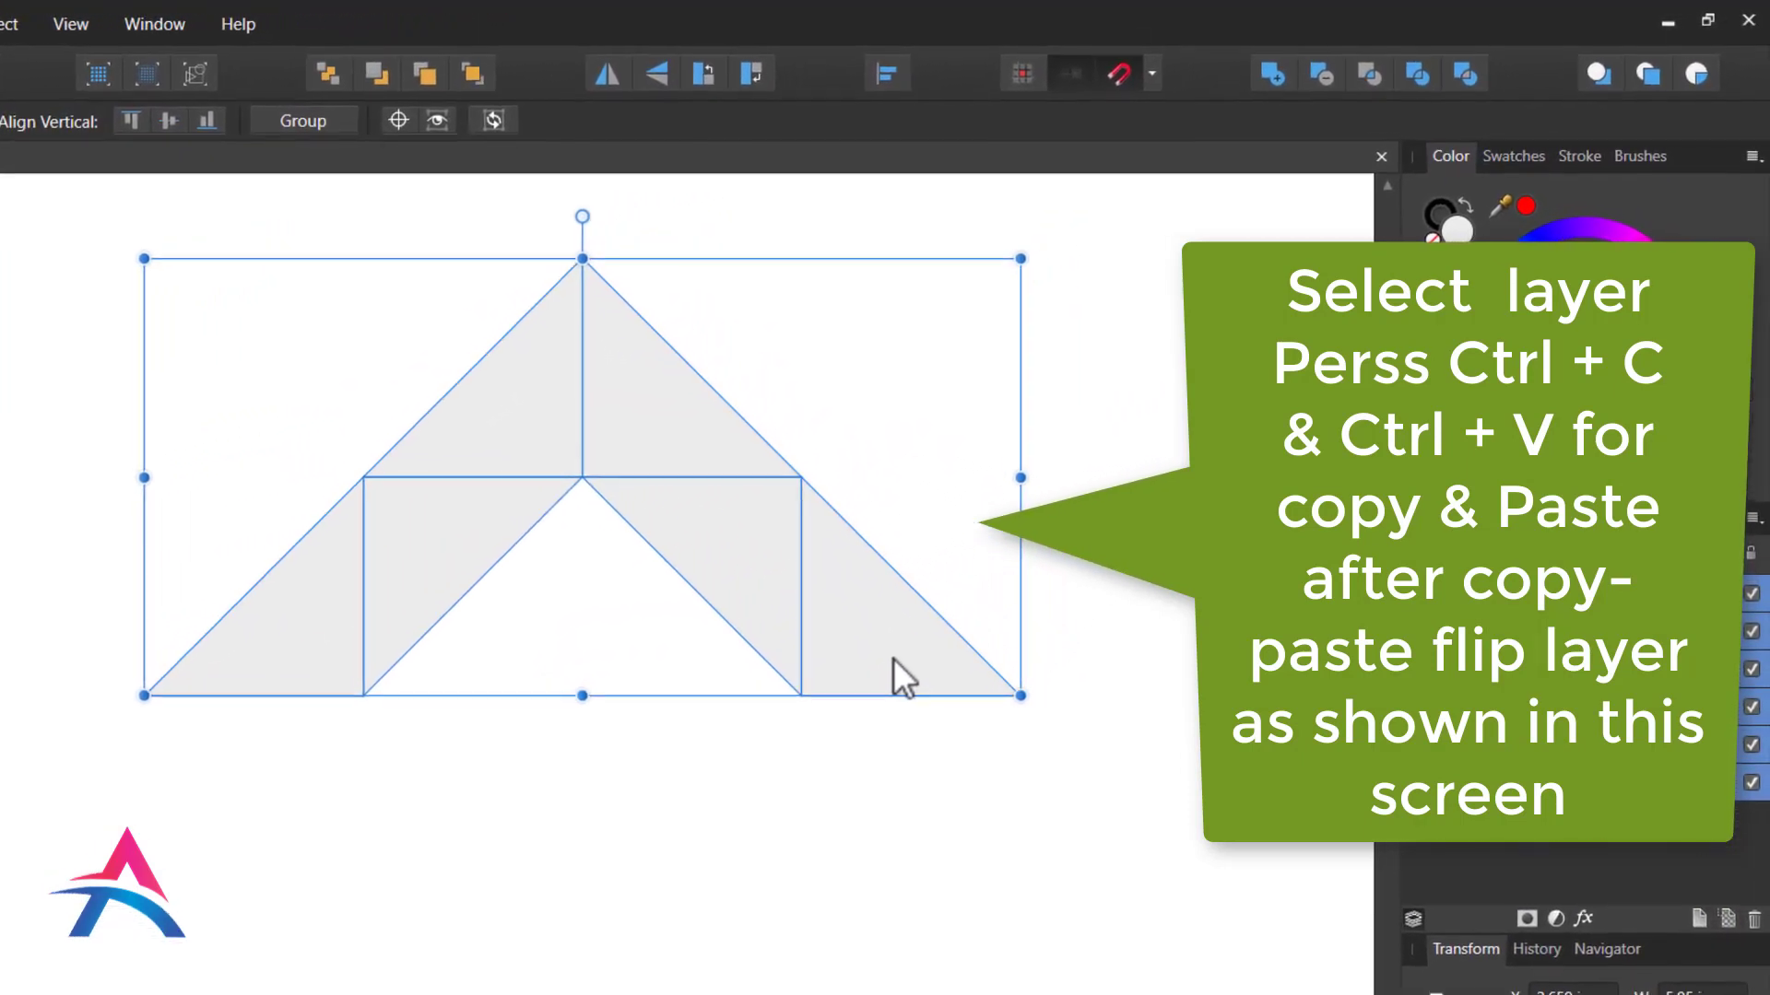
left_click_drag(893, 658, 880, 671)
left_click(667, 850)
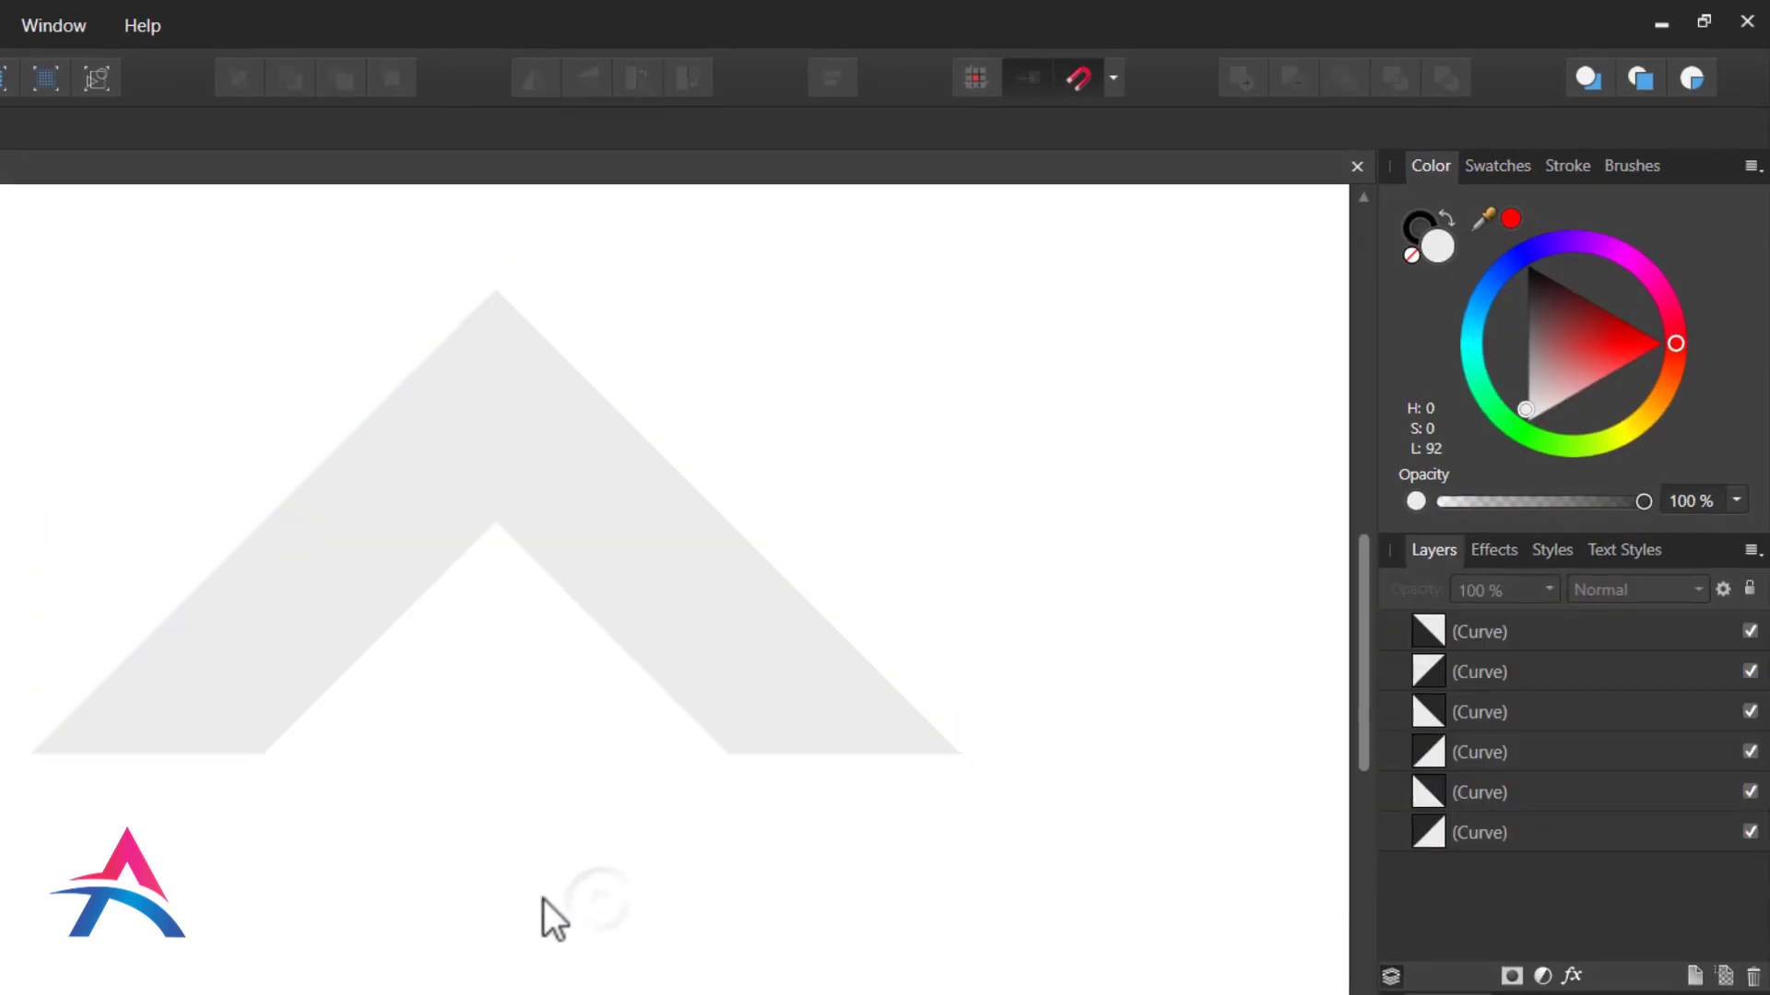
Step: Fill the left leg's inner triangle with red (H 0, S 72, L 49) and its upper triangle with dark red (H 0, S 89, L 24)
left_click(363, 597)
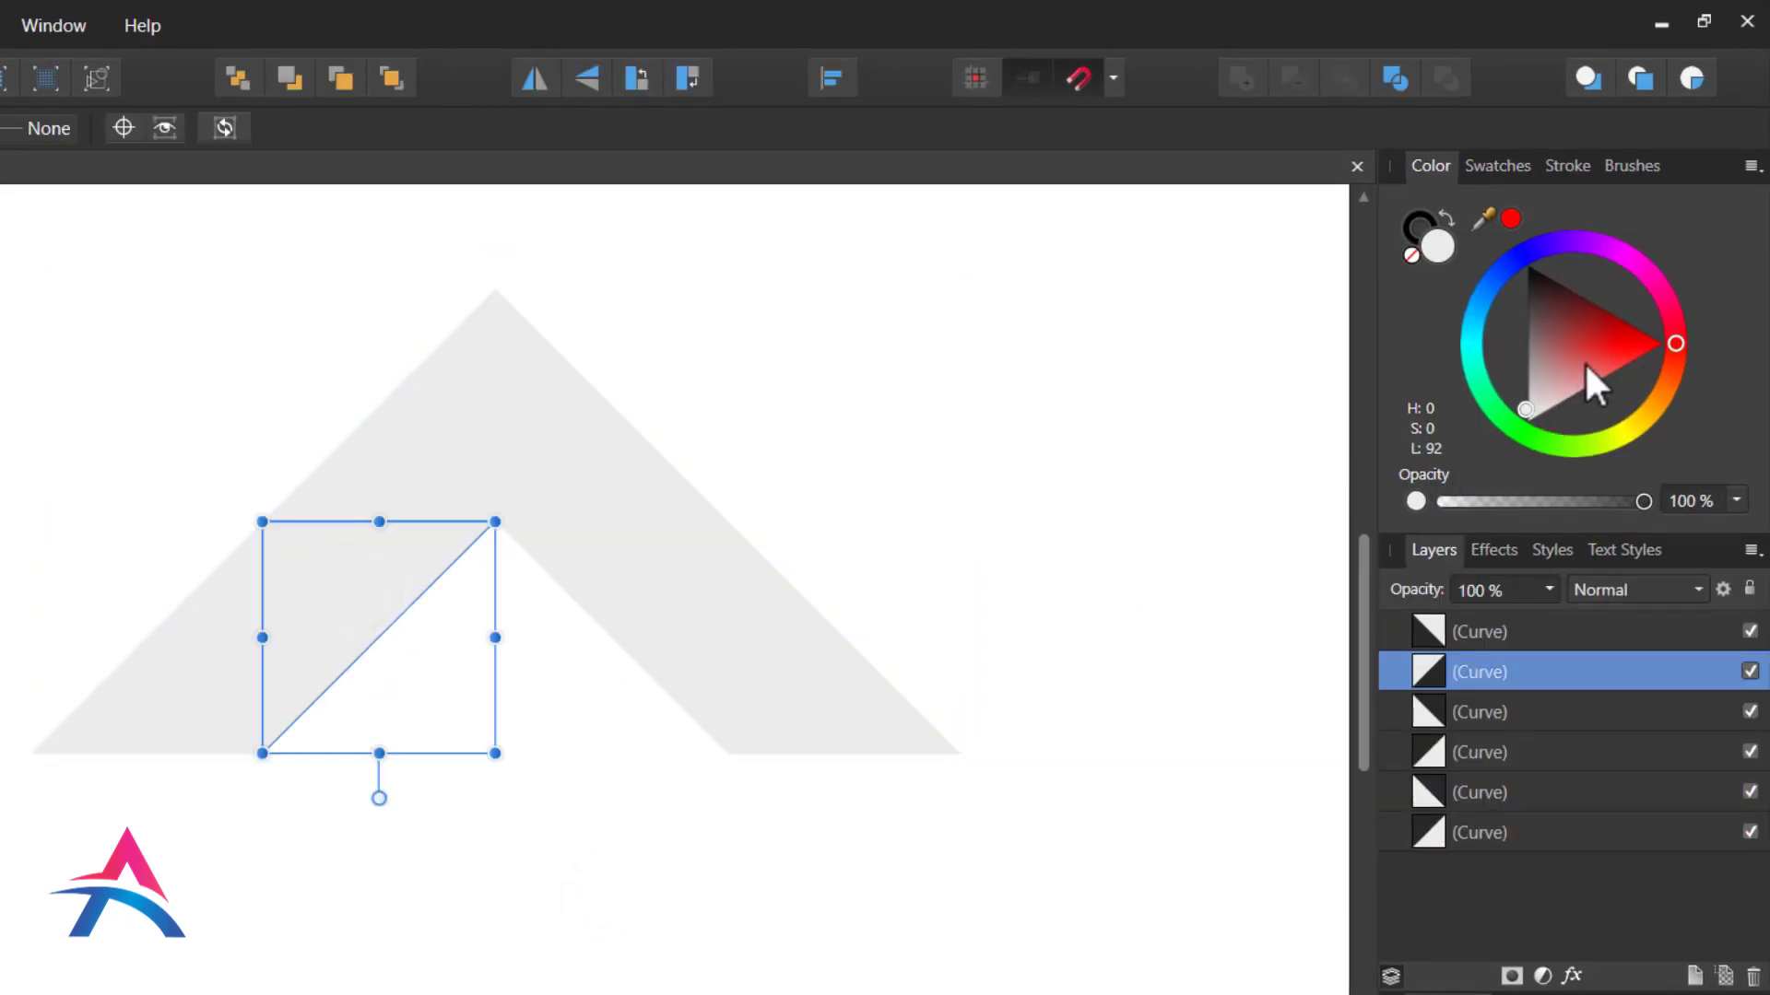
left_click(1622, 341)
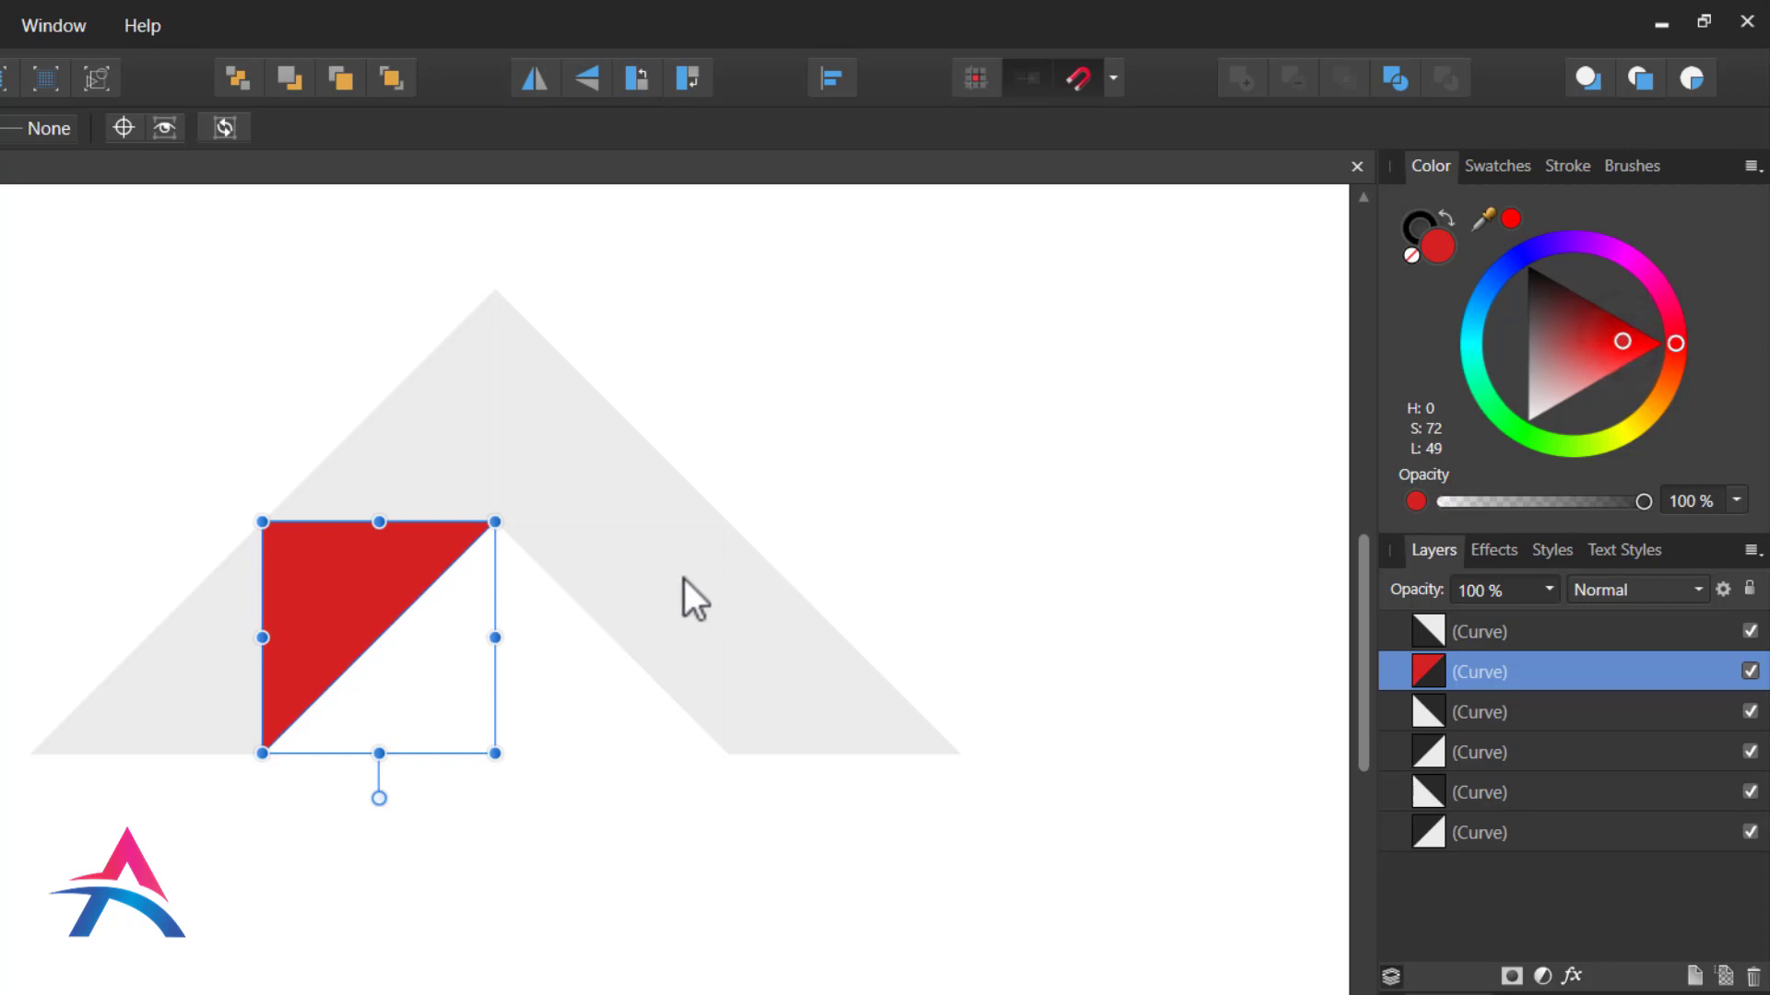
left_click(442, 428)
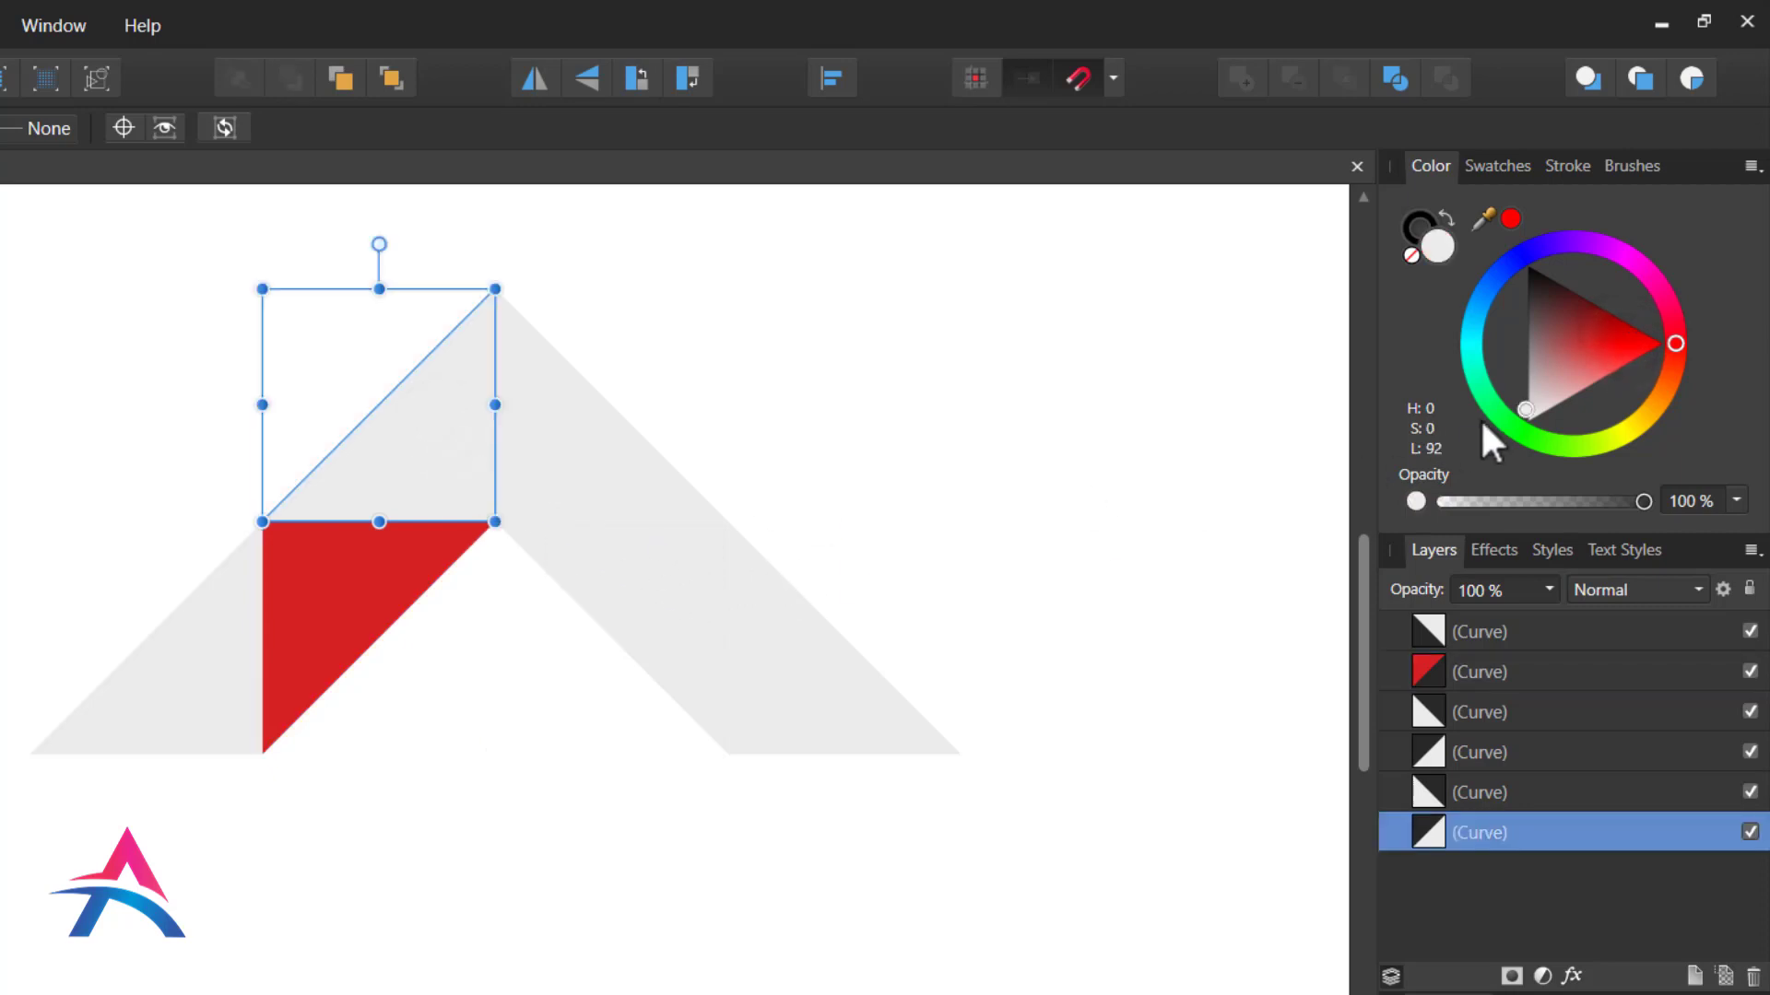
left_click(1585, 303)
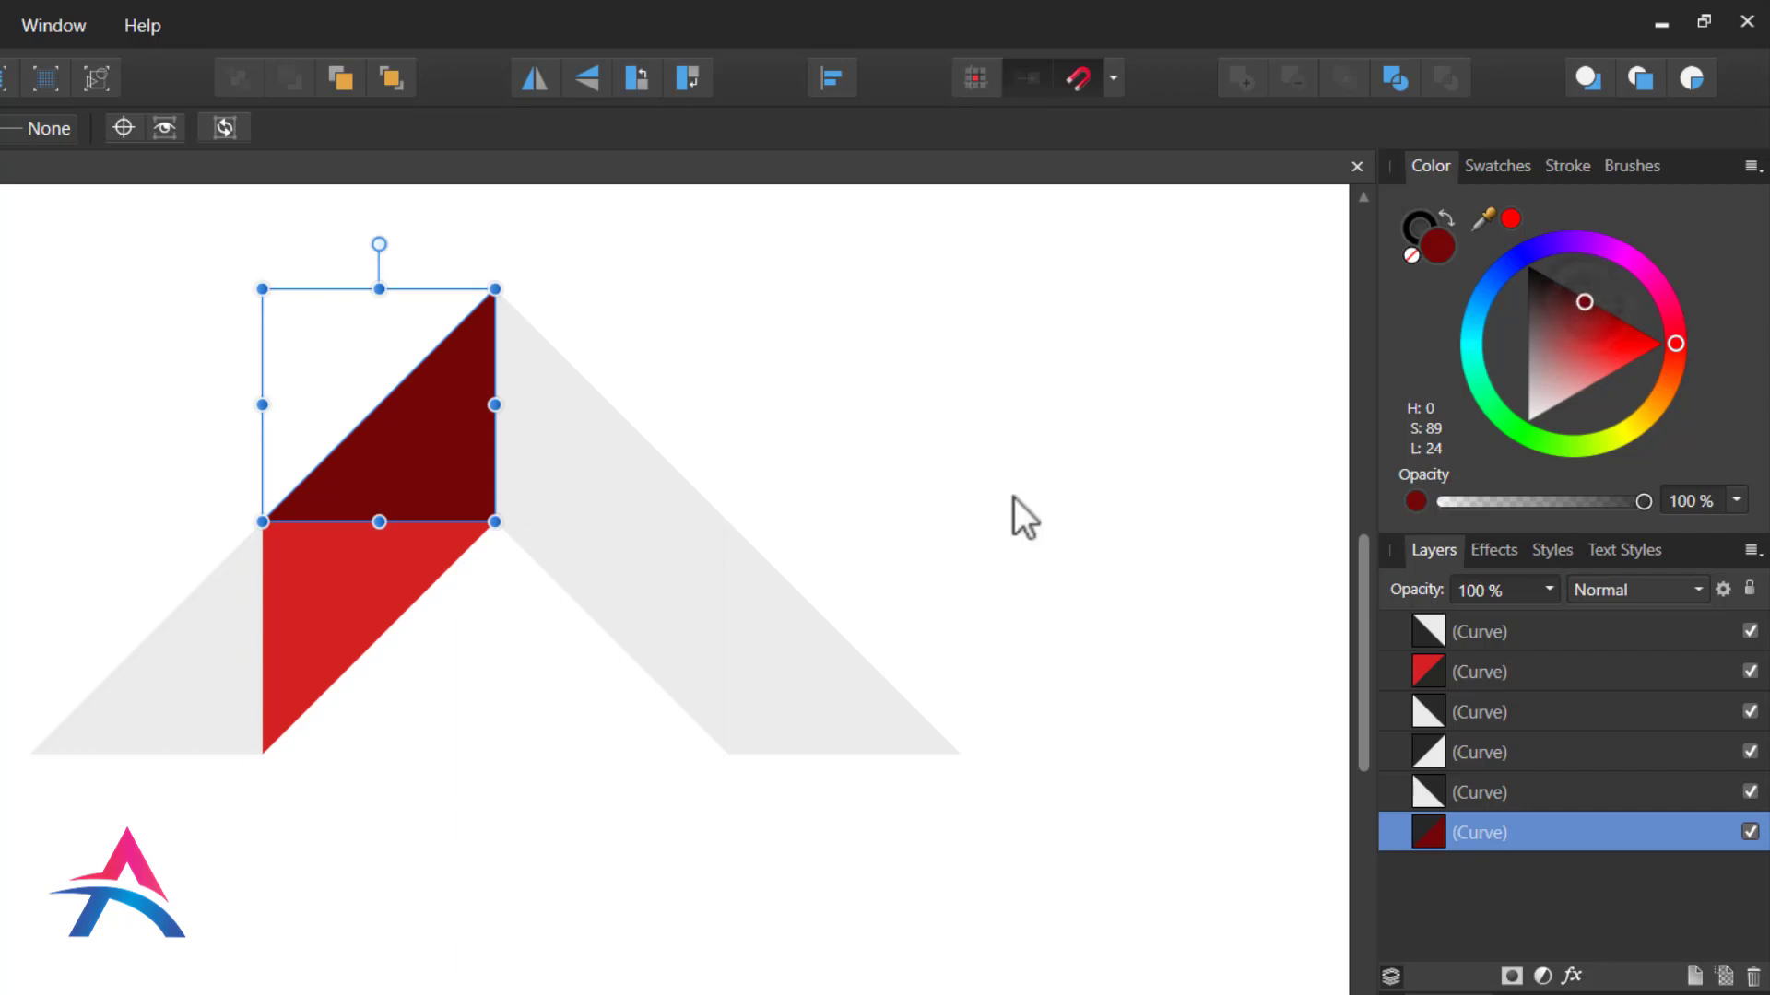
Step: Fill the outer triangle at the foot of the left leg with a light coral red
left_click(193, 723)
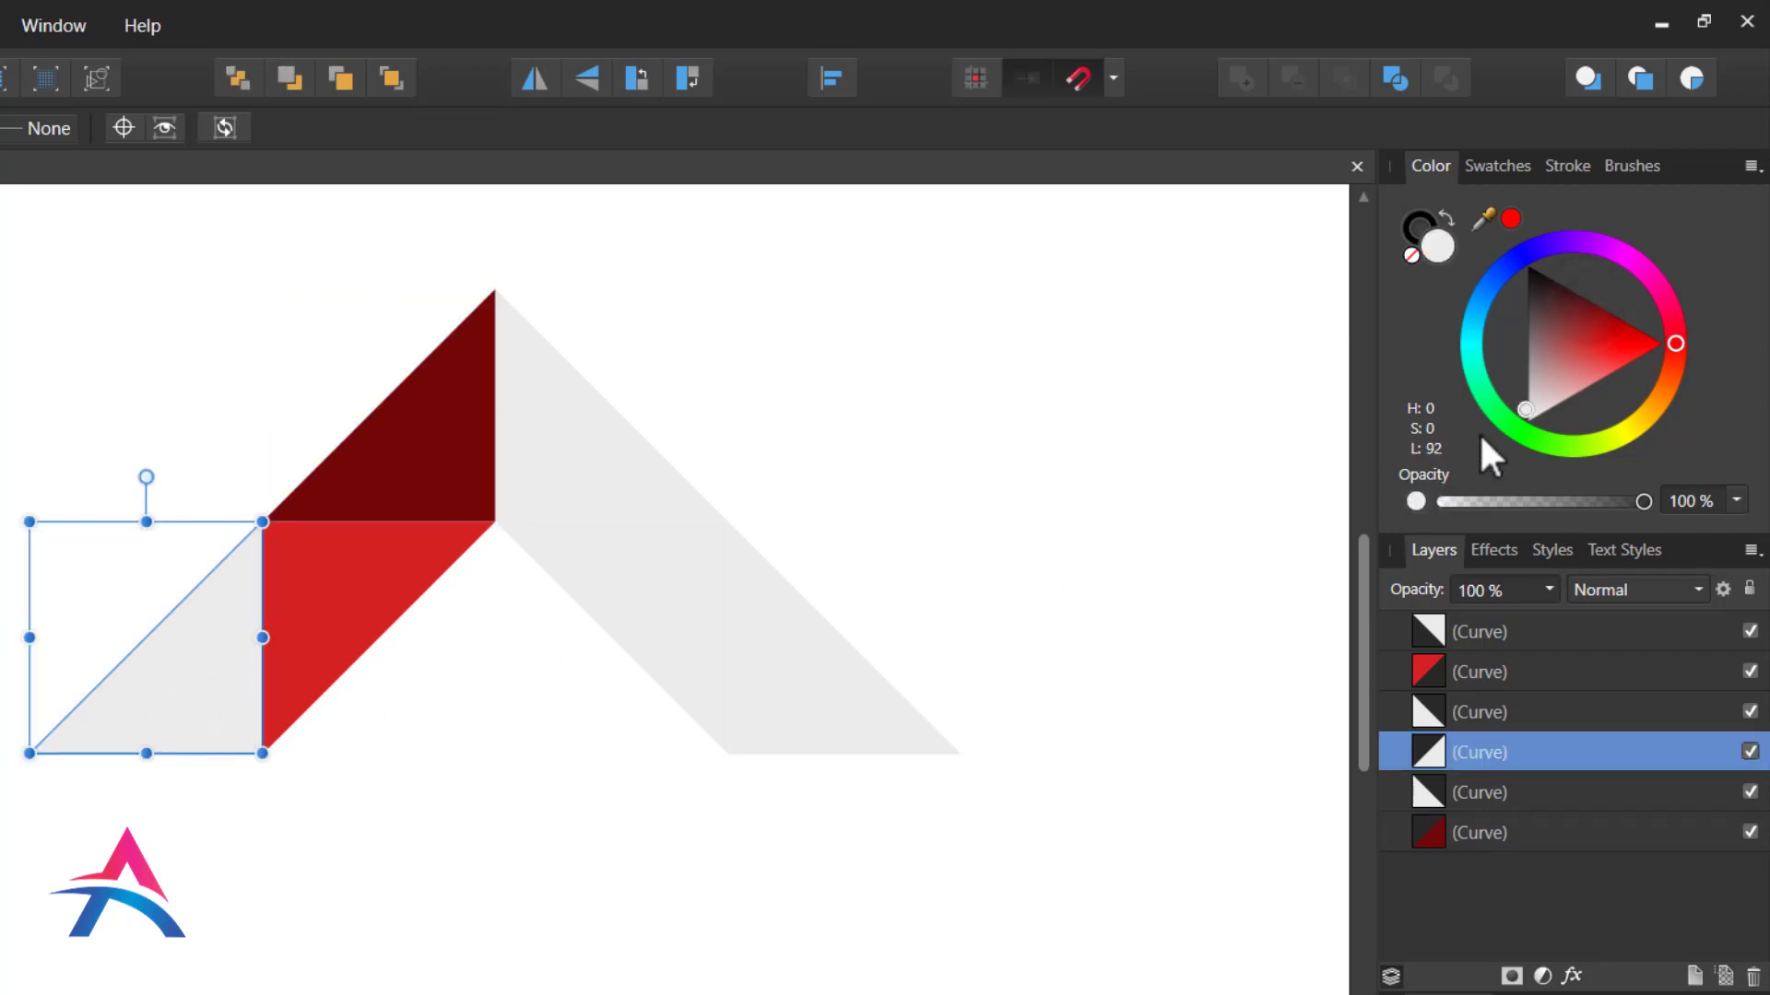
left_click(1618, 362)
left_click_drag(1616, 358, 1611, 373)
Step: Fill the right leg's triangles with the recent colours: light coral for the upper, red for the inner and dark red for the outer
left_click(1491, 168)
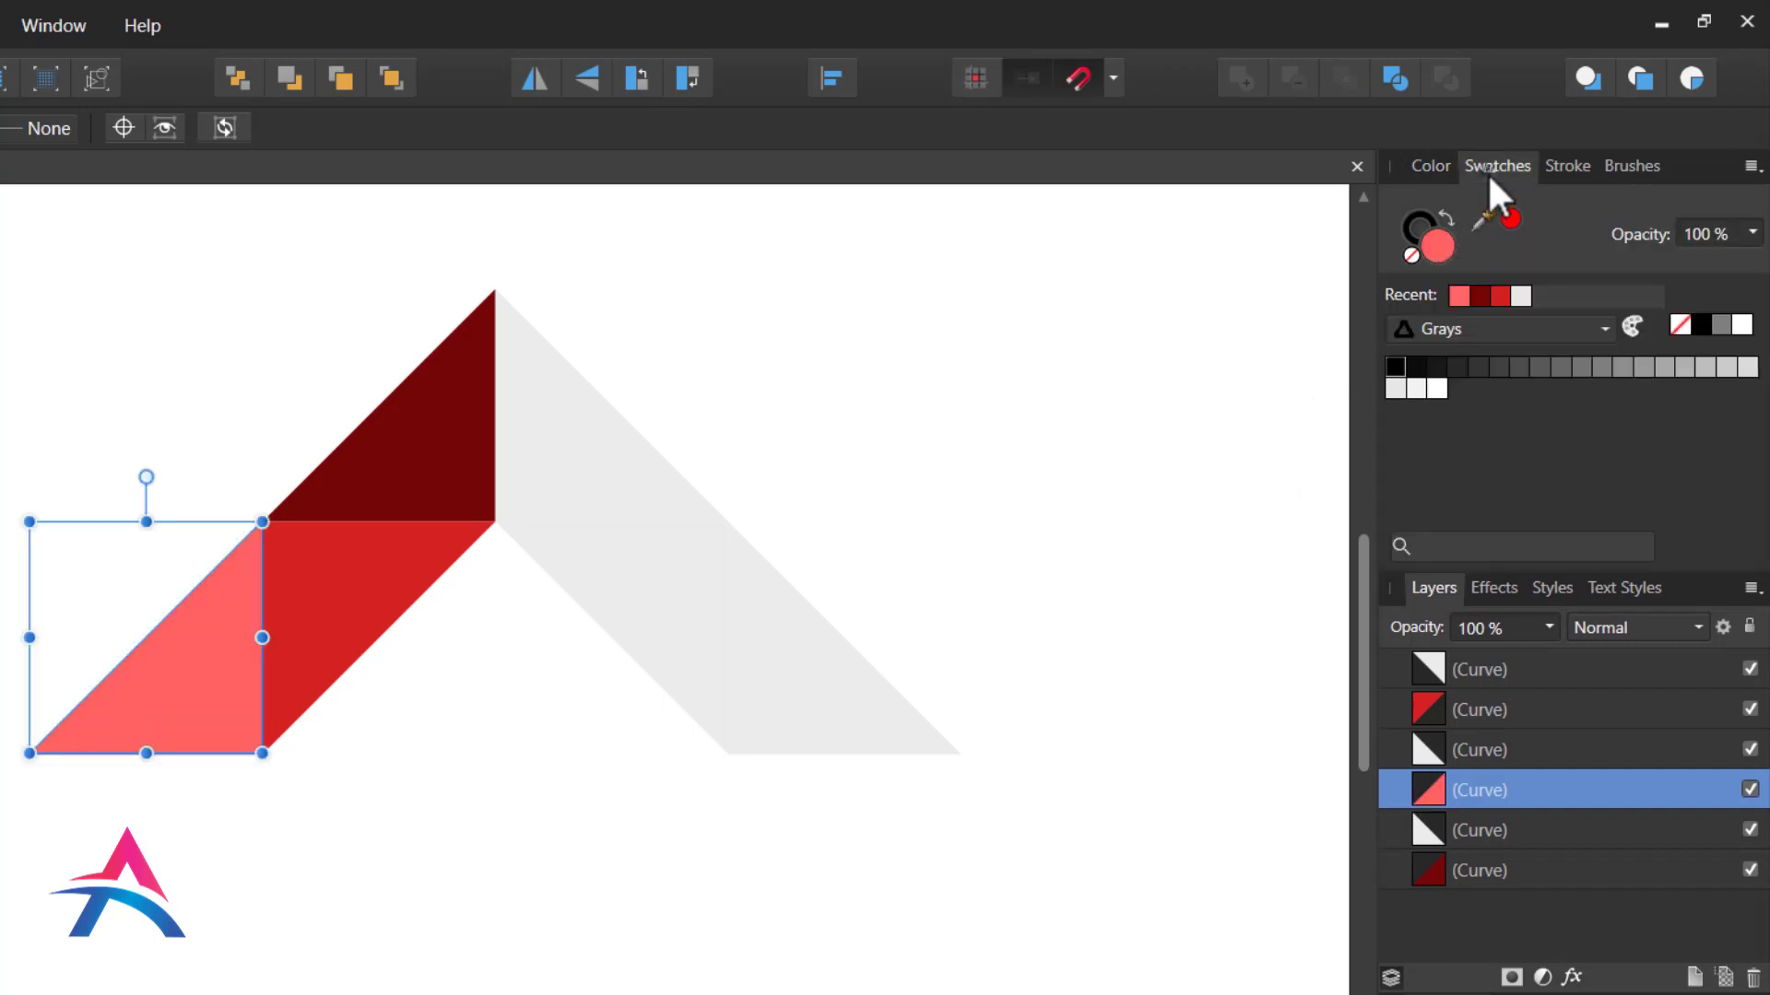
left_click(1108, 361)
left_click(601, 446)
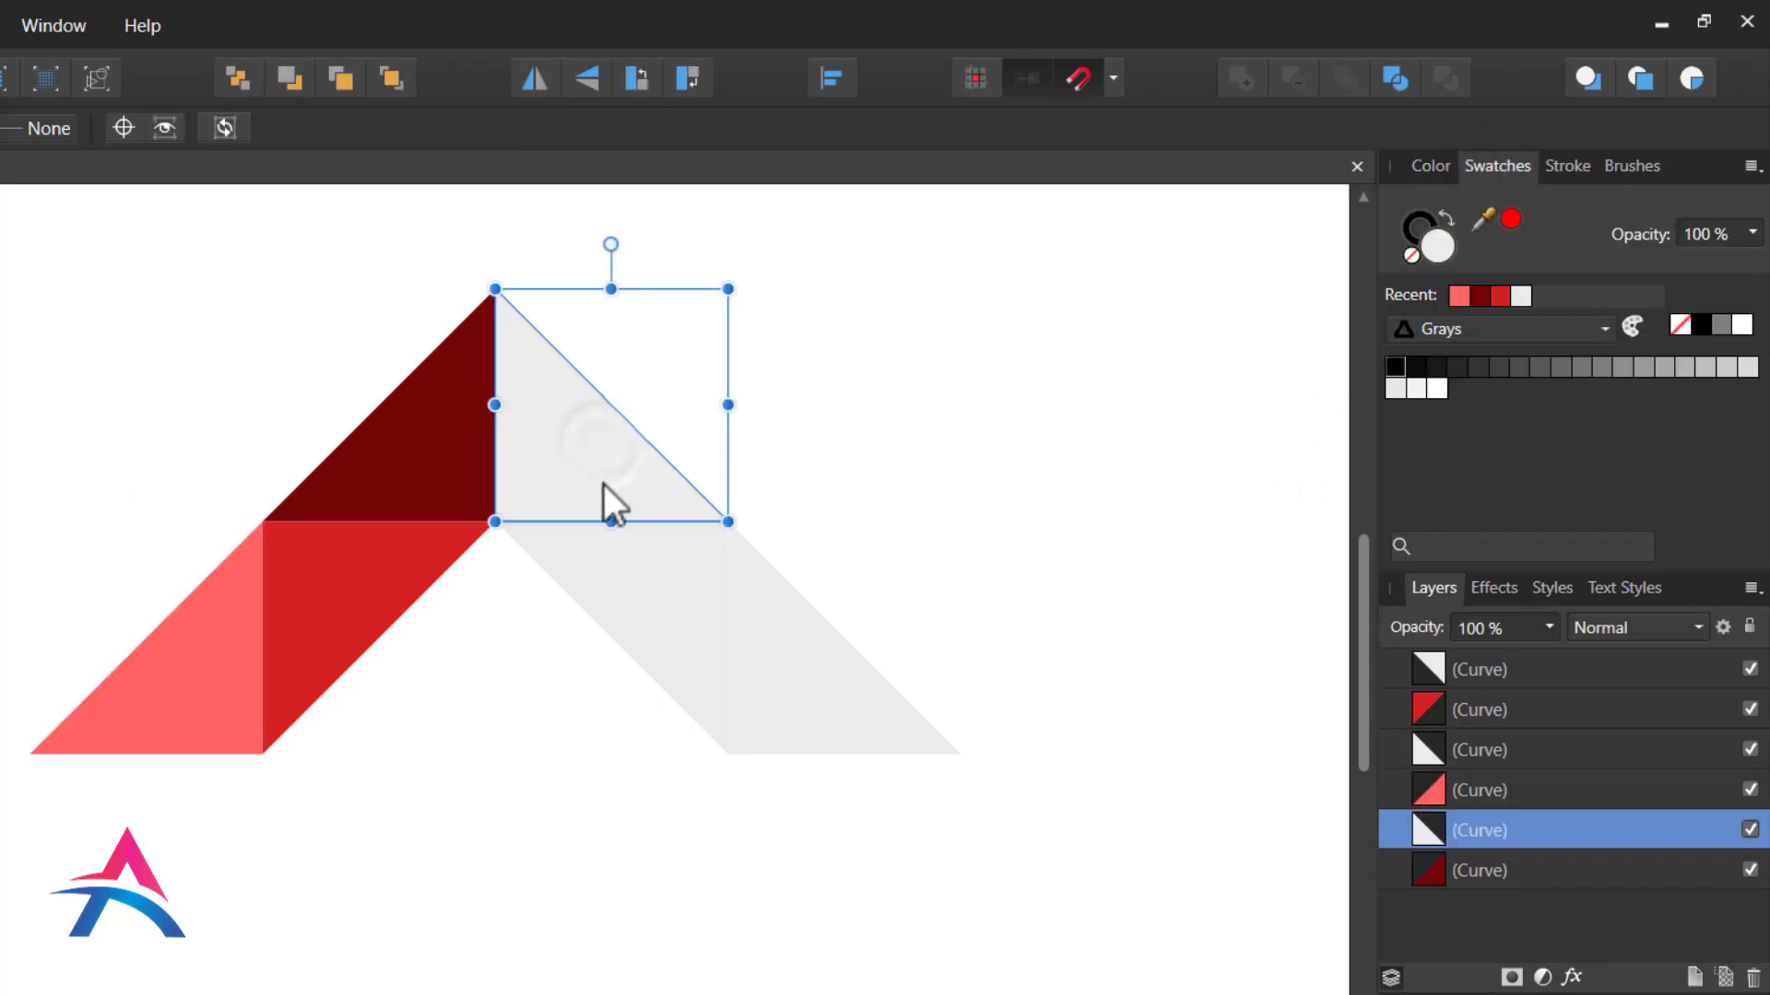
left_click(1460, 295)
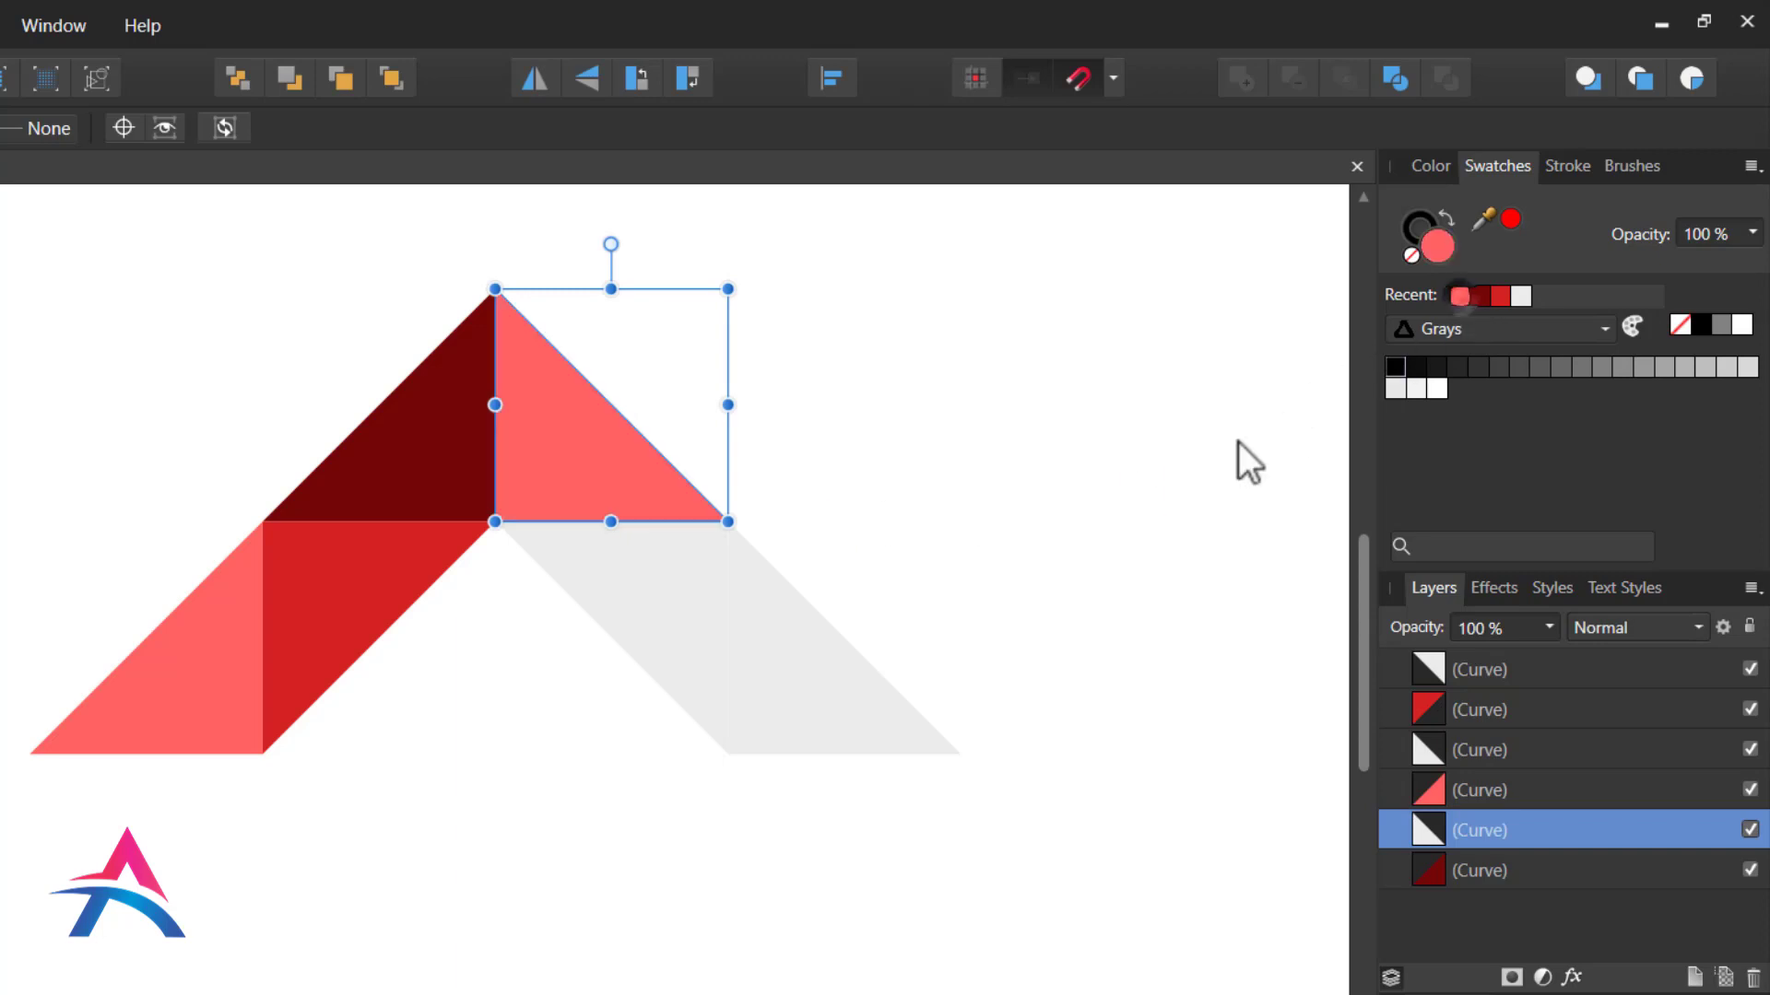
left_click(680, 601)
left_click(1500, 295)
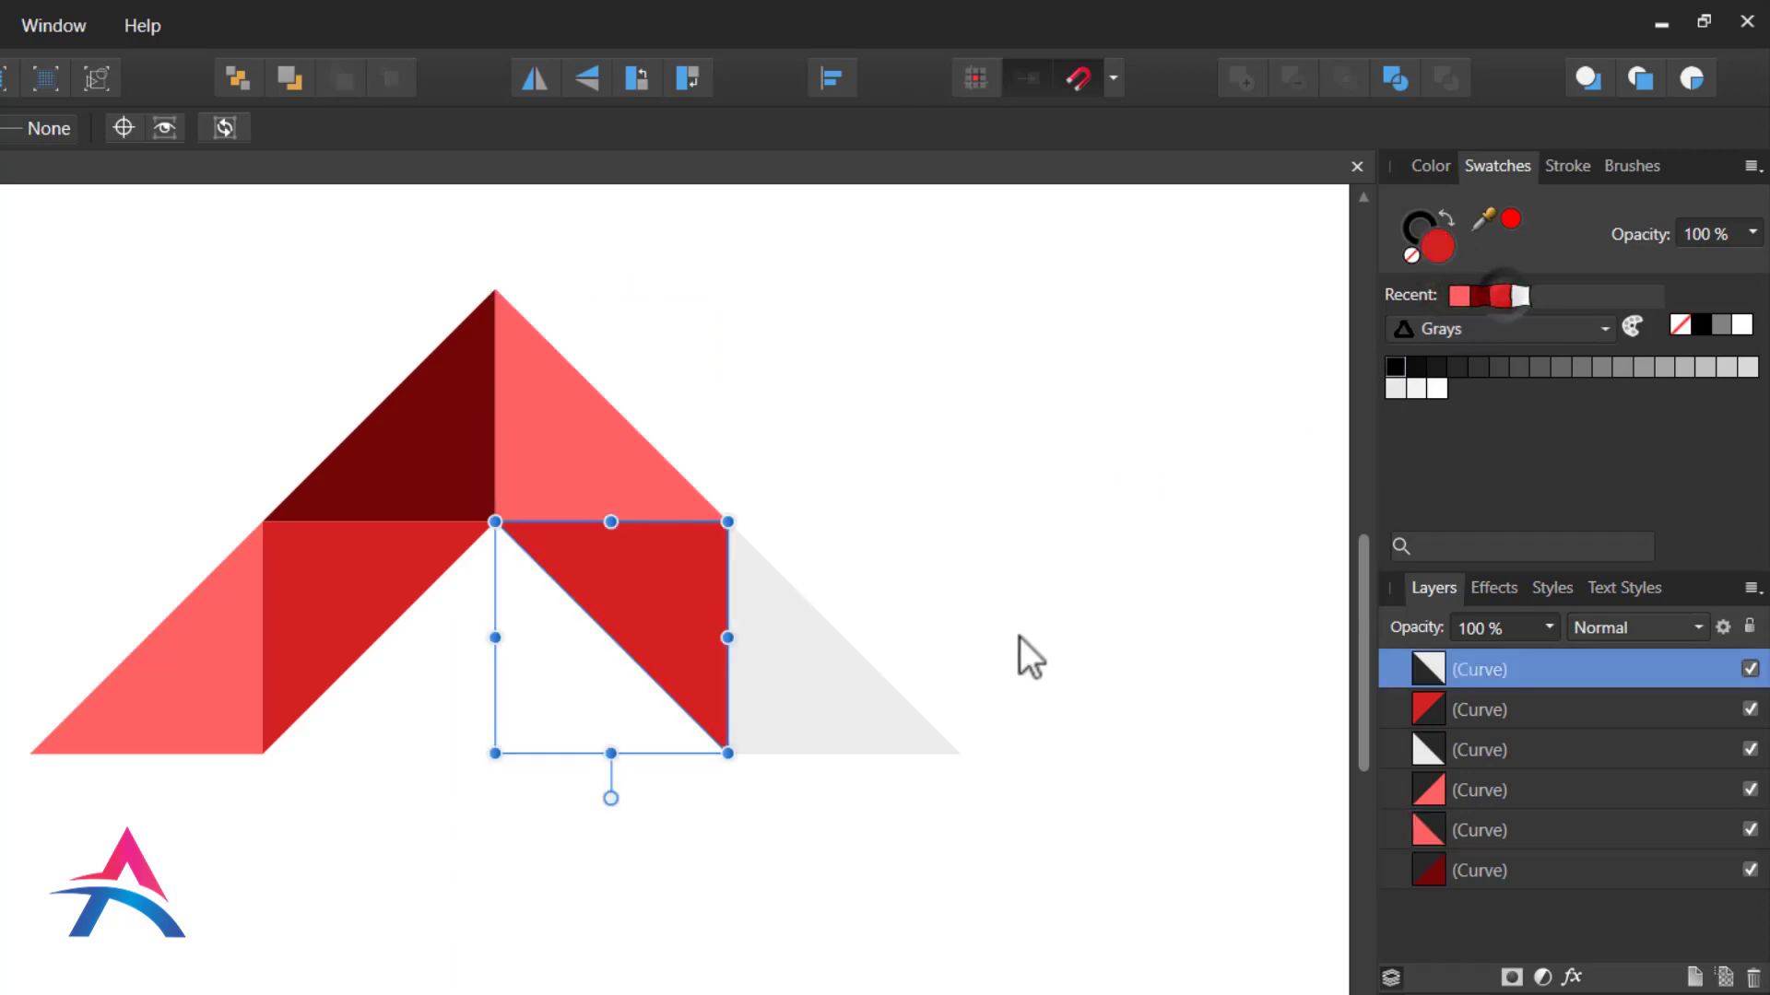
left_click(868, 721)
left_click(1481, 295)
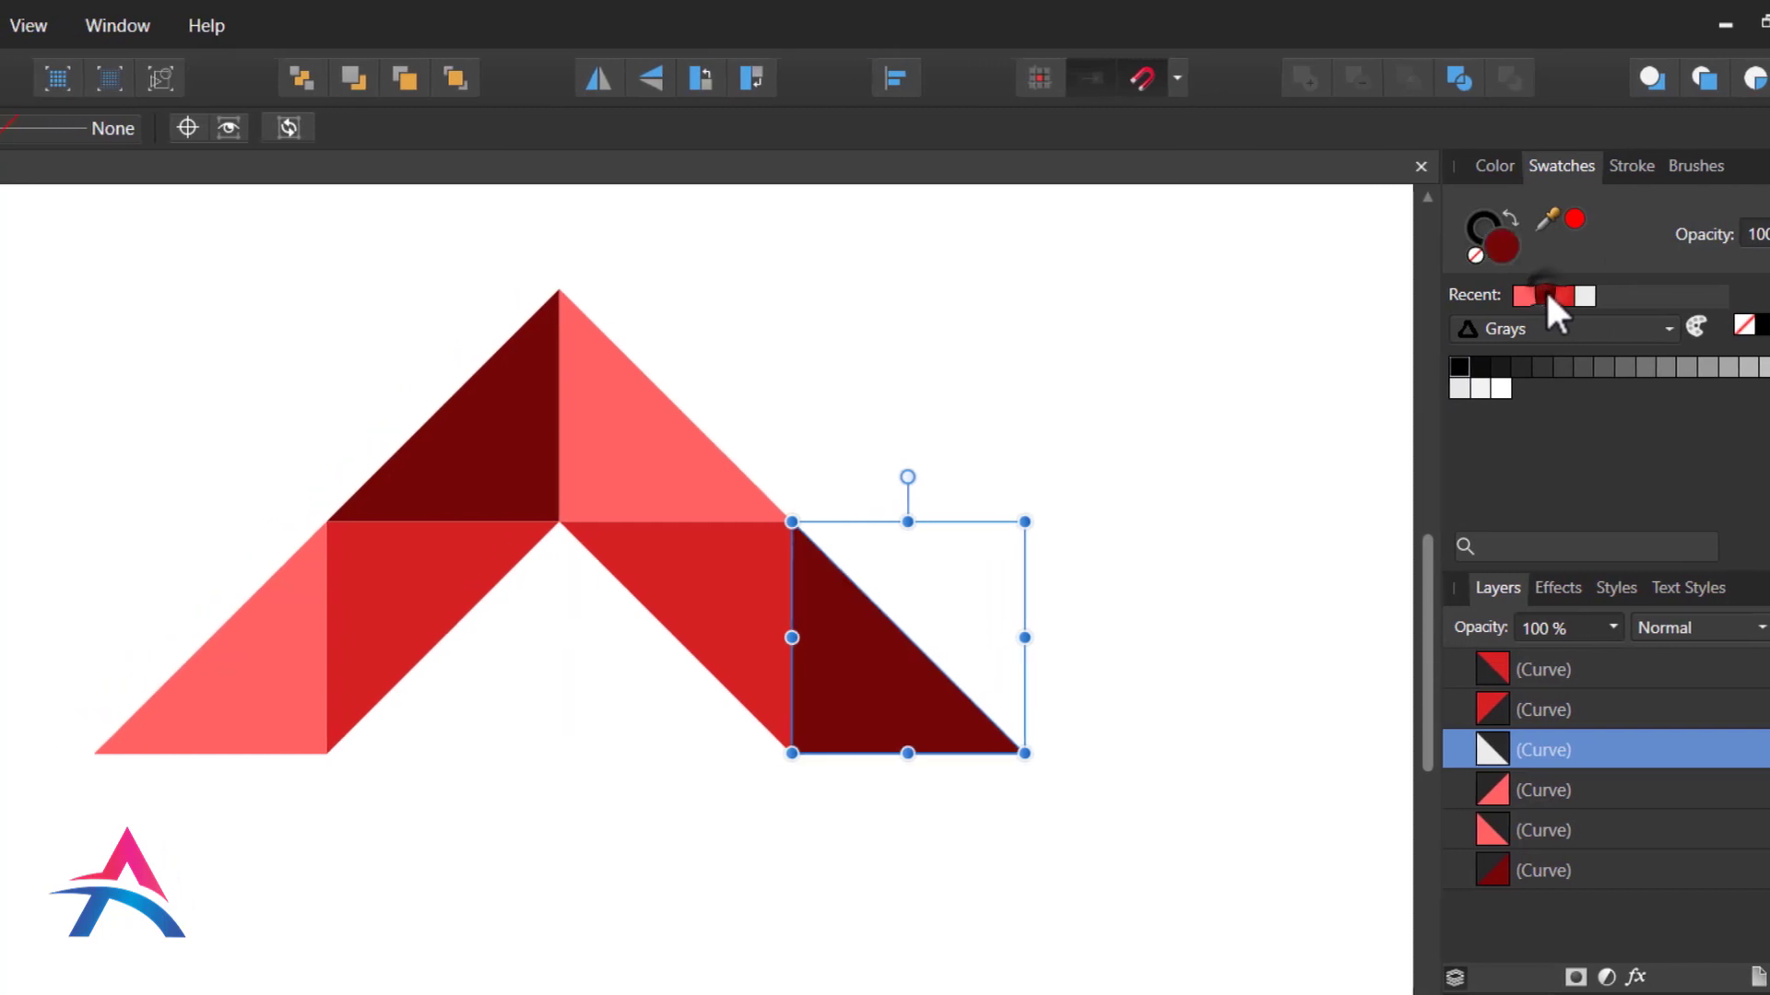
left_click(1435, 394)
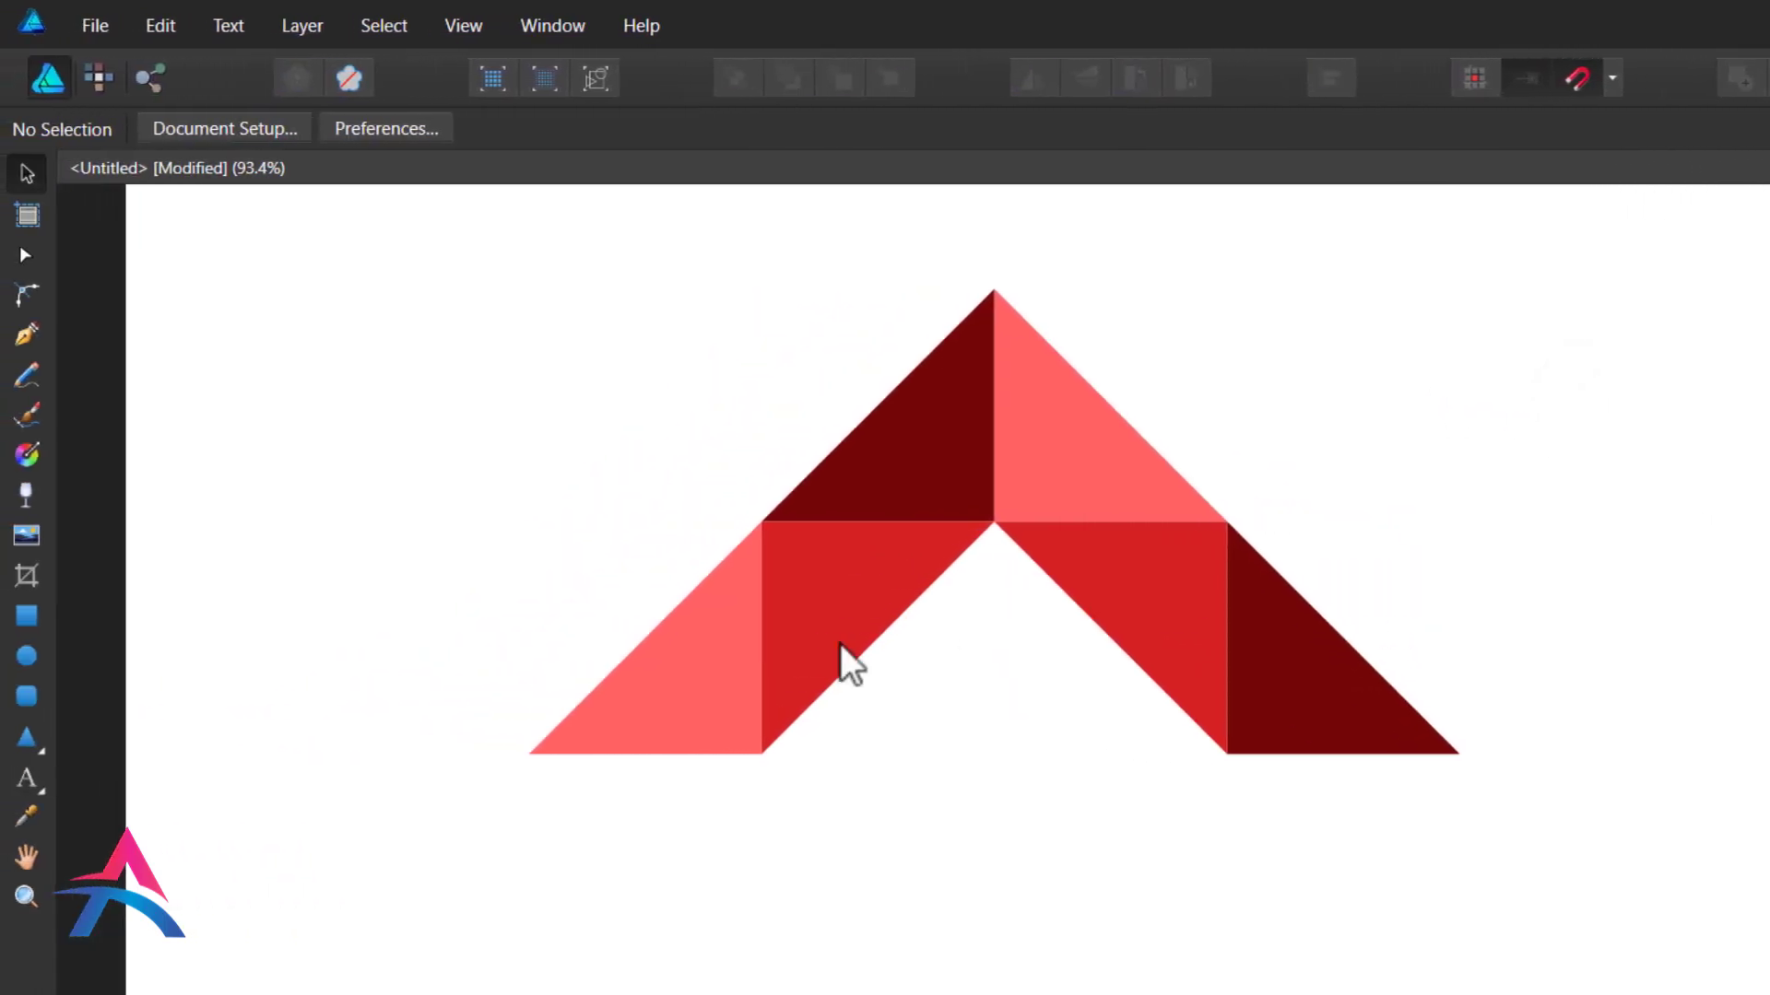
Step: Draw a small dark red square in the opening between the two legs, below the inner apex
left_click(37, 619)
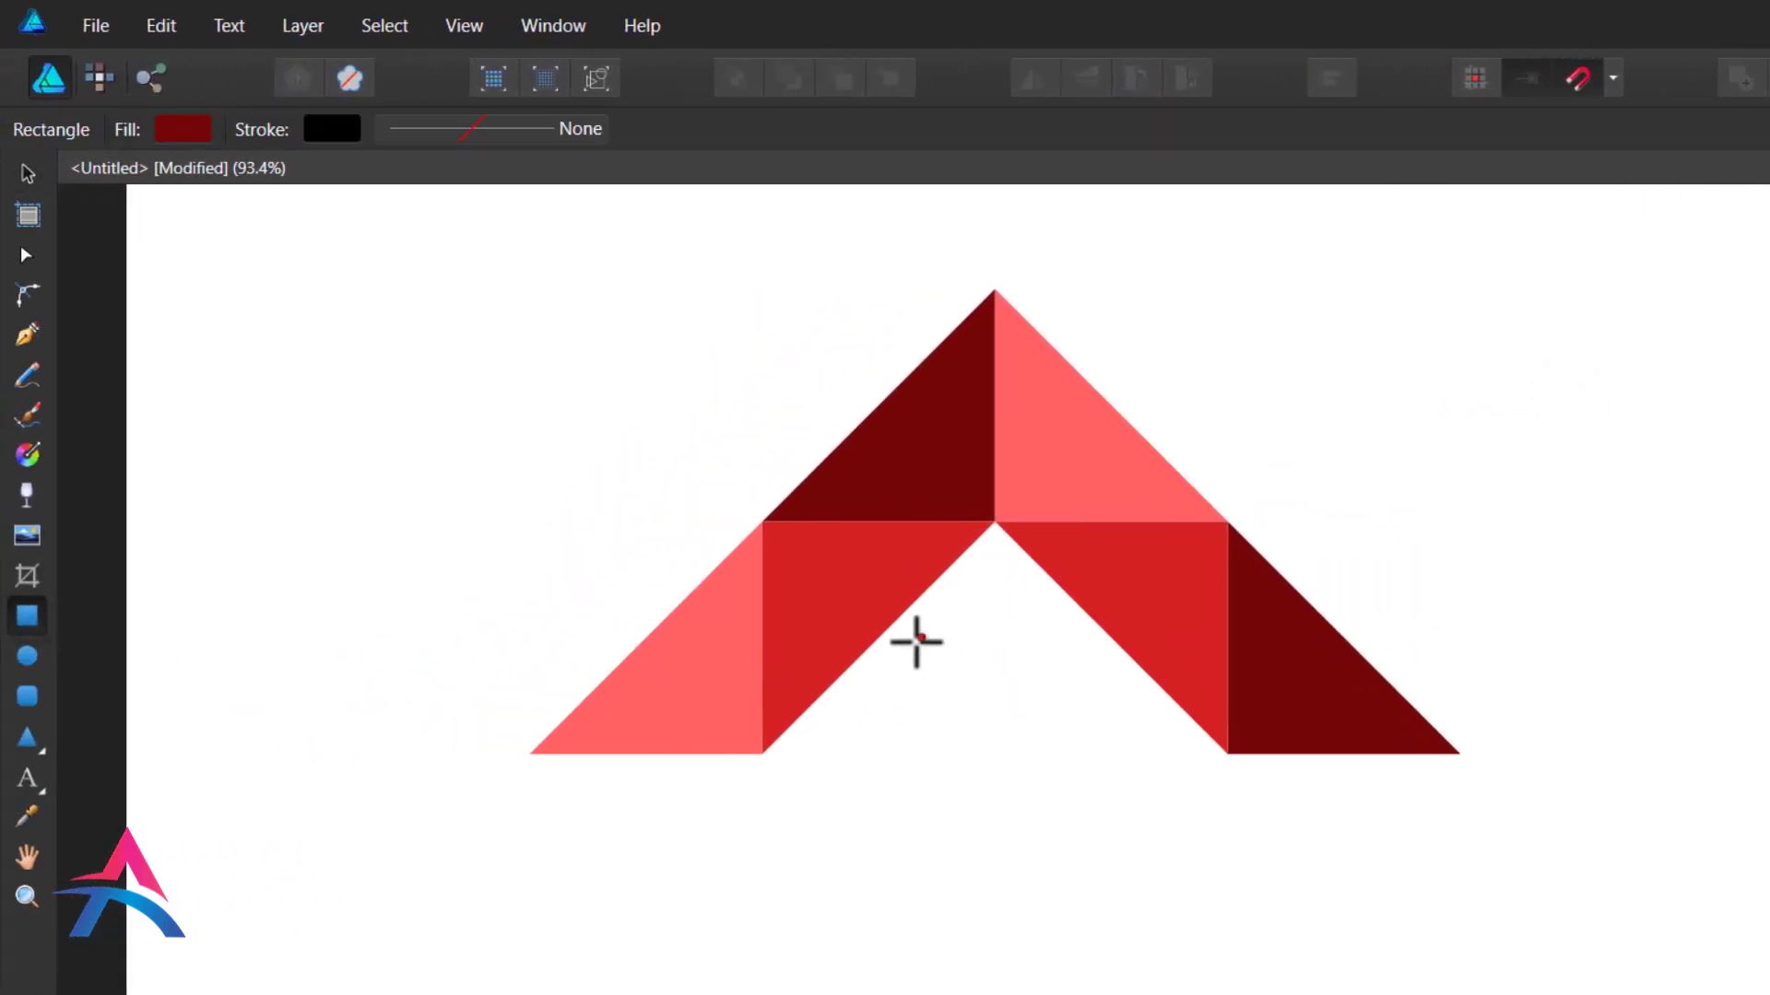
left_click_drag(914, 646, 973, 699)
scroll(984, 715, "up", 1)
scroll(981, 727, "up", 3)
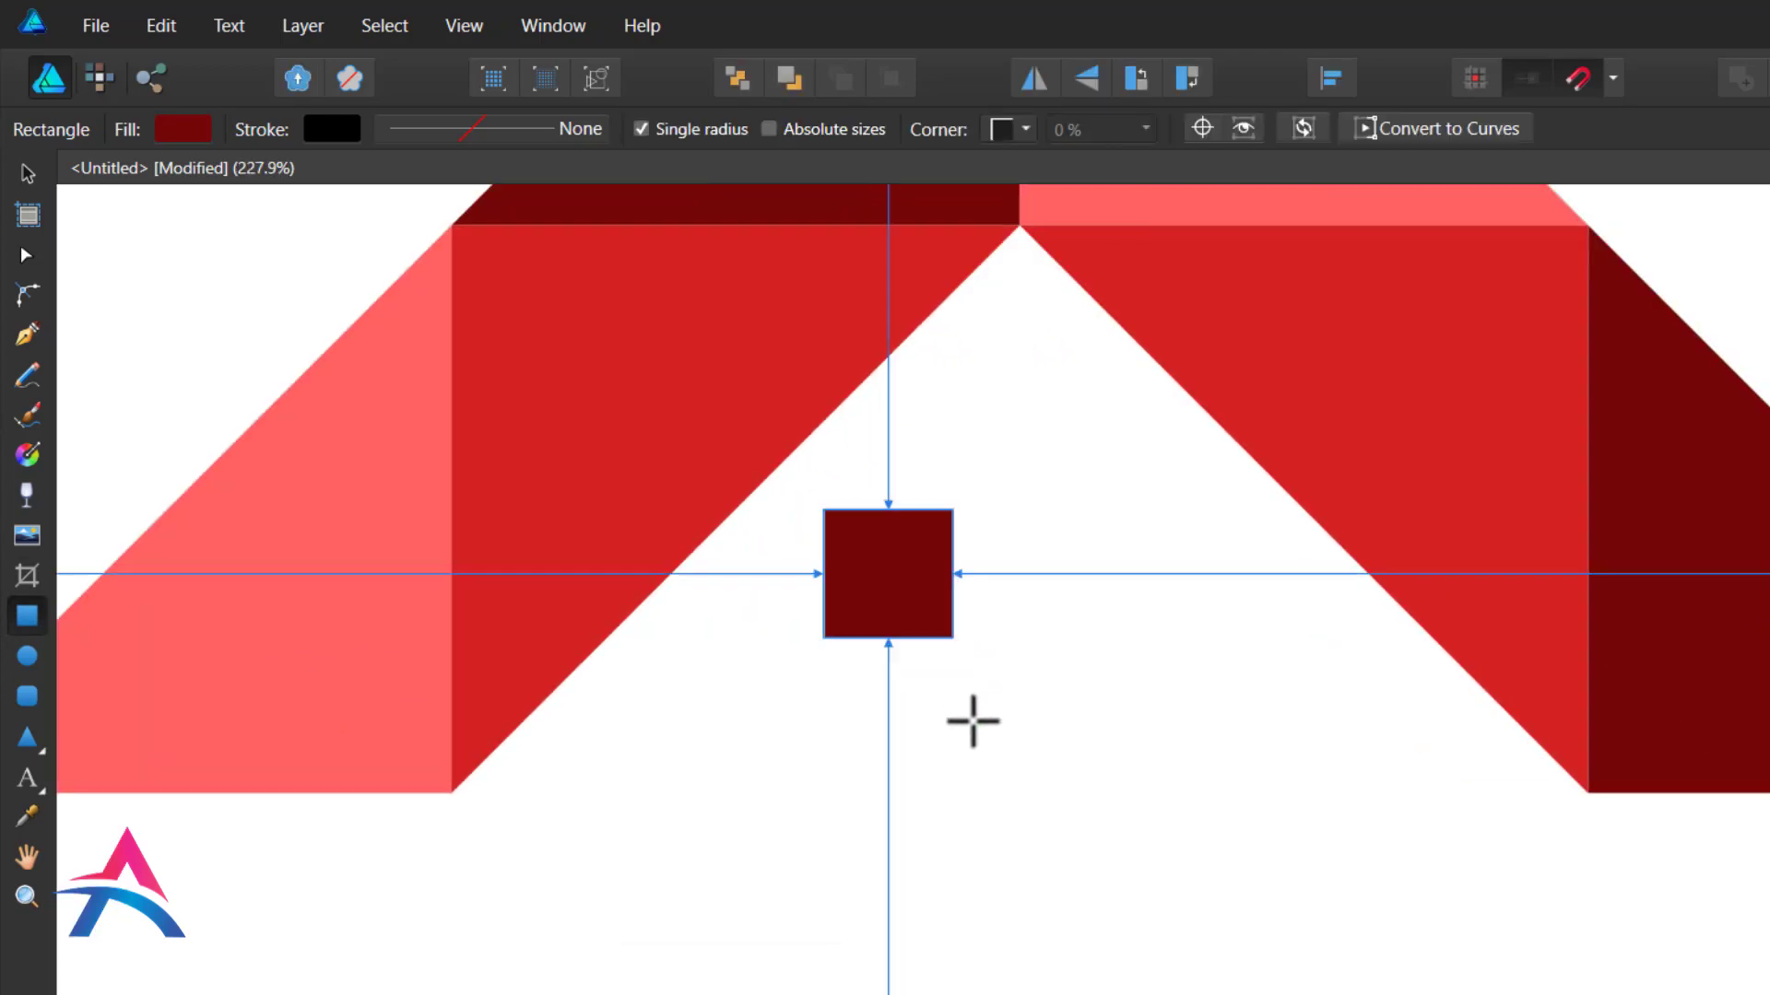
Step: Duplicate the small square sideways, and duplicate the pair downward with an equal gap to form a two-by-two window
left_click(27, 173)
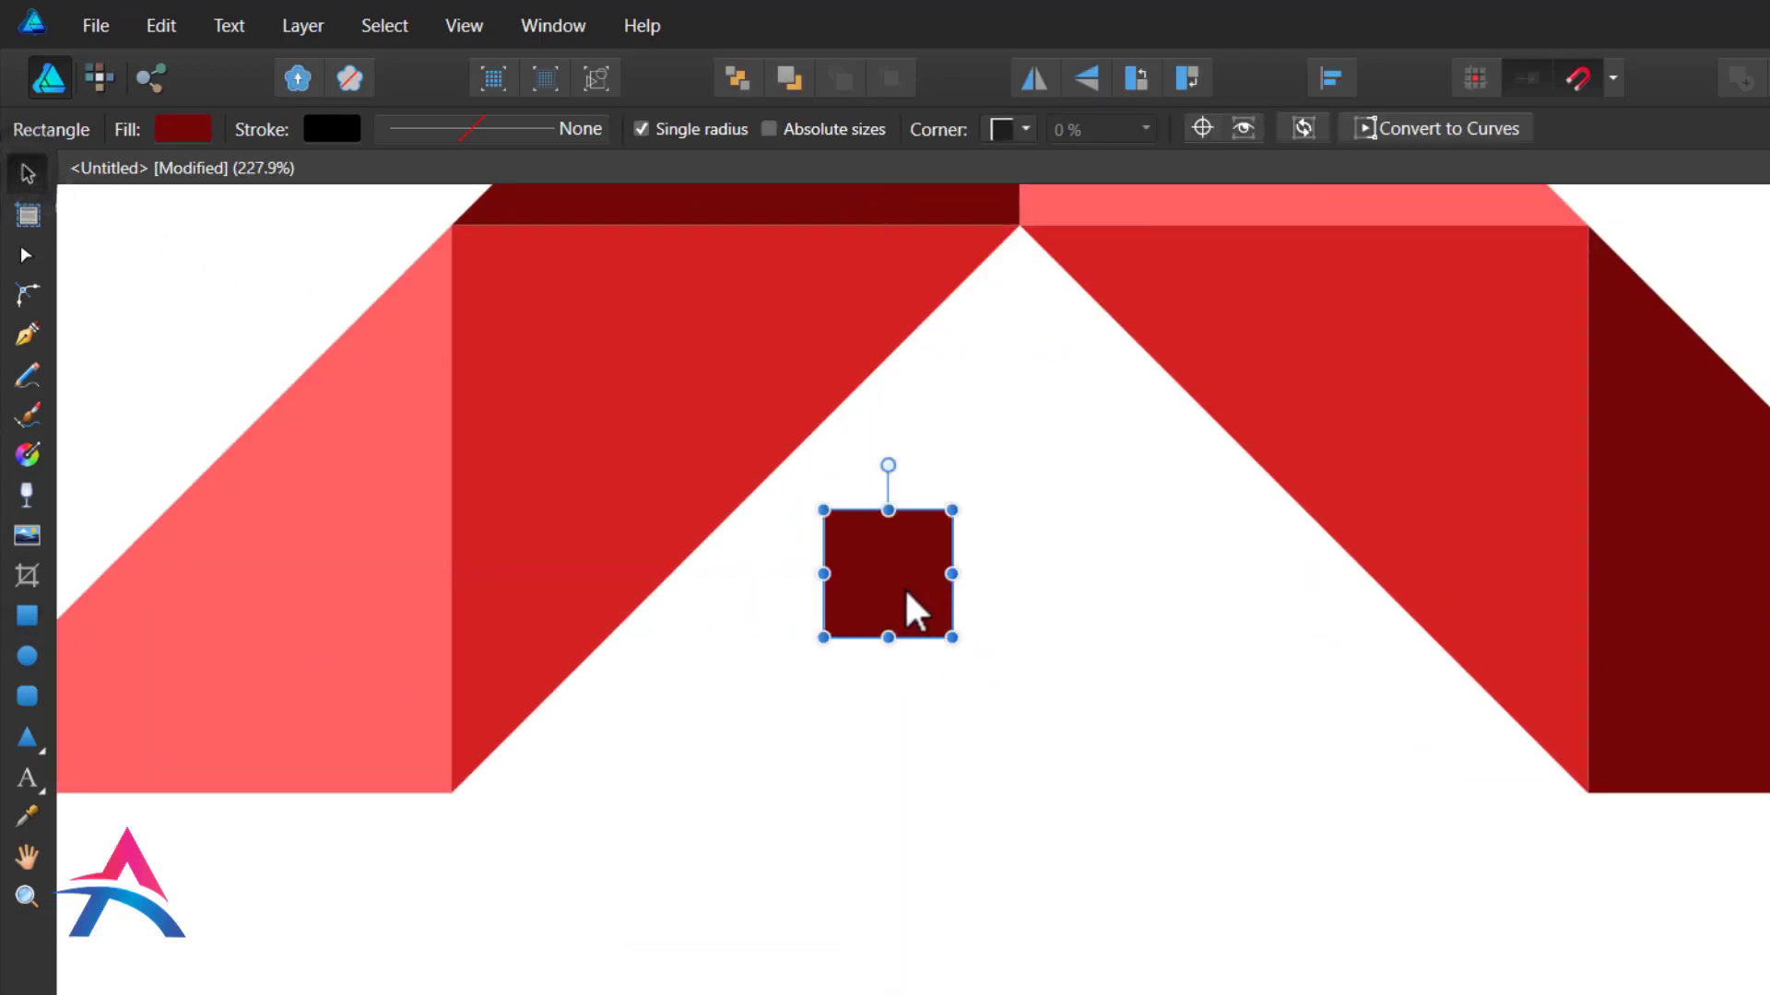
left_click_drag(909, 605, 1043, 593)
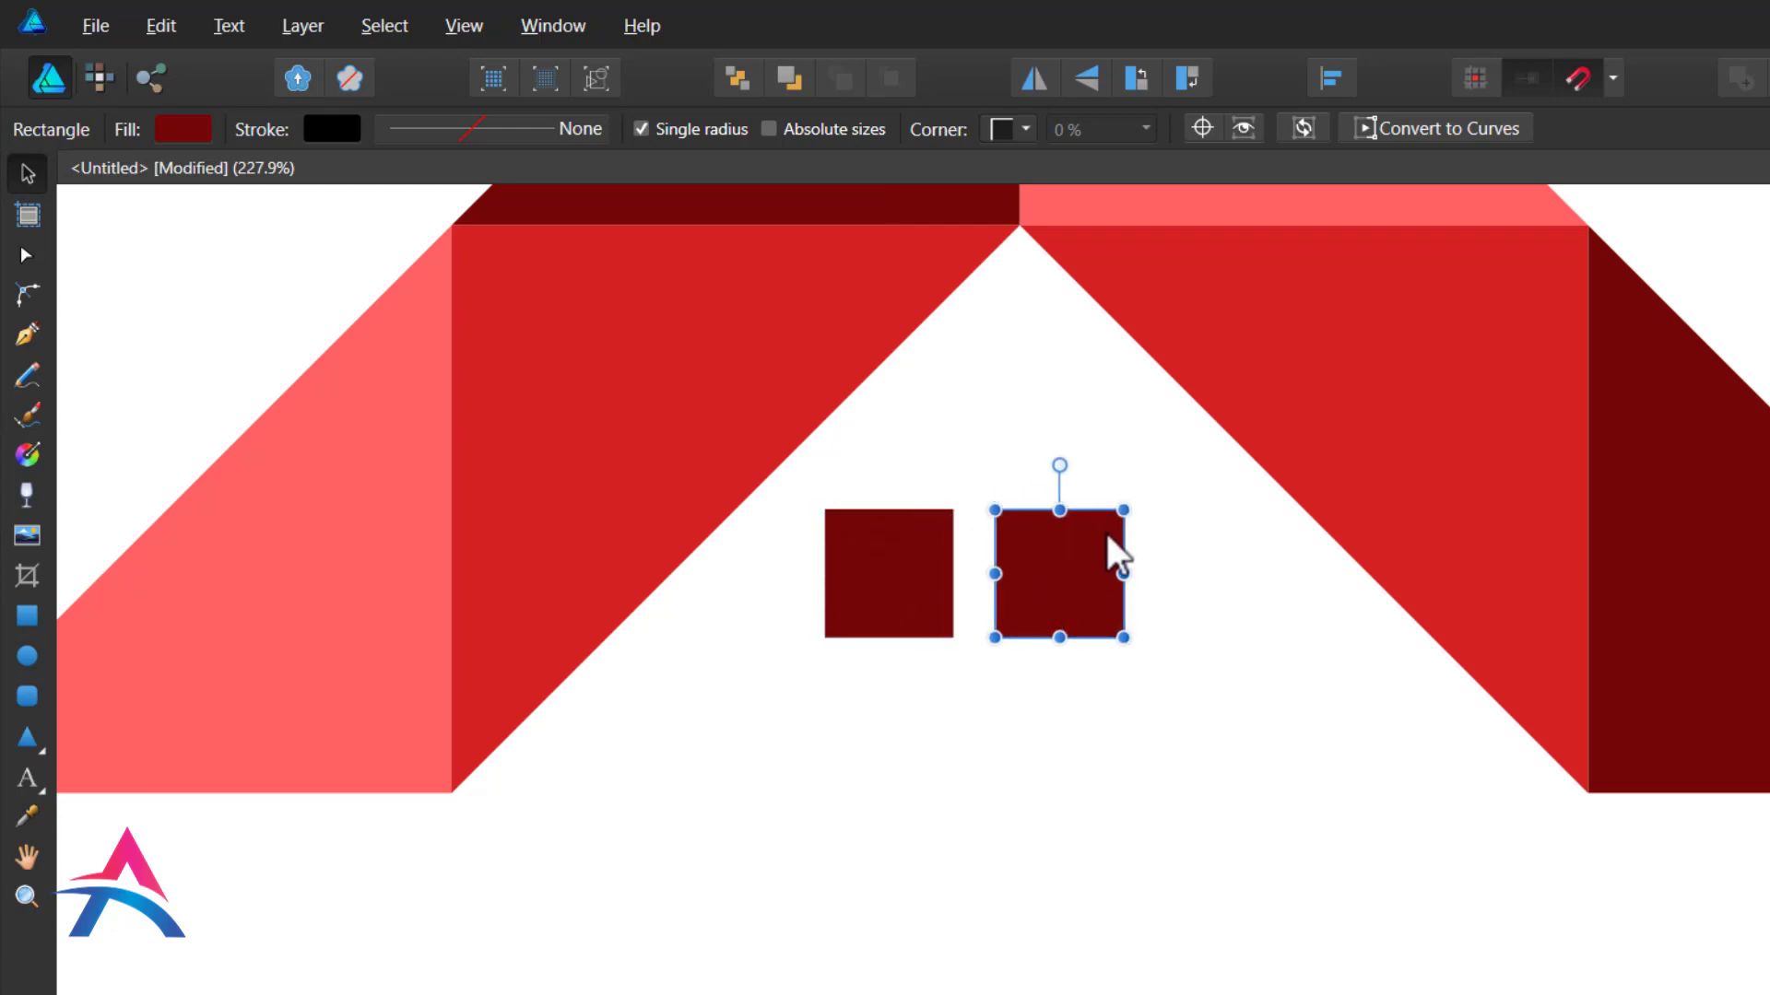
left_click_drag(1161, 466, 774, 708)
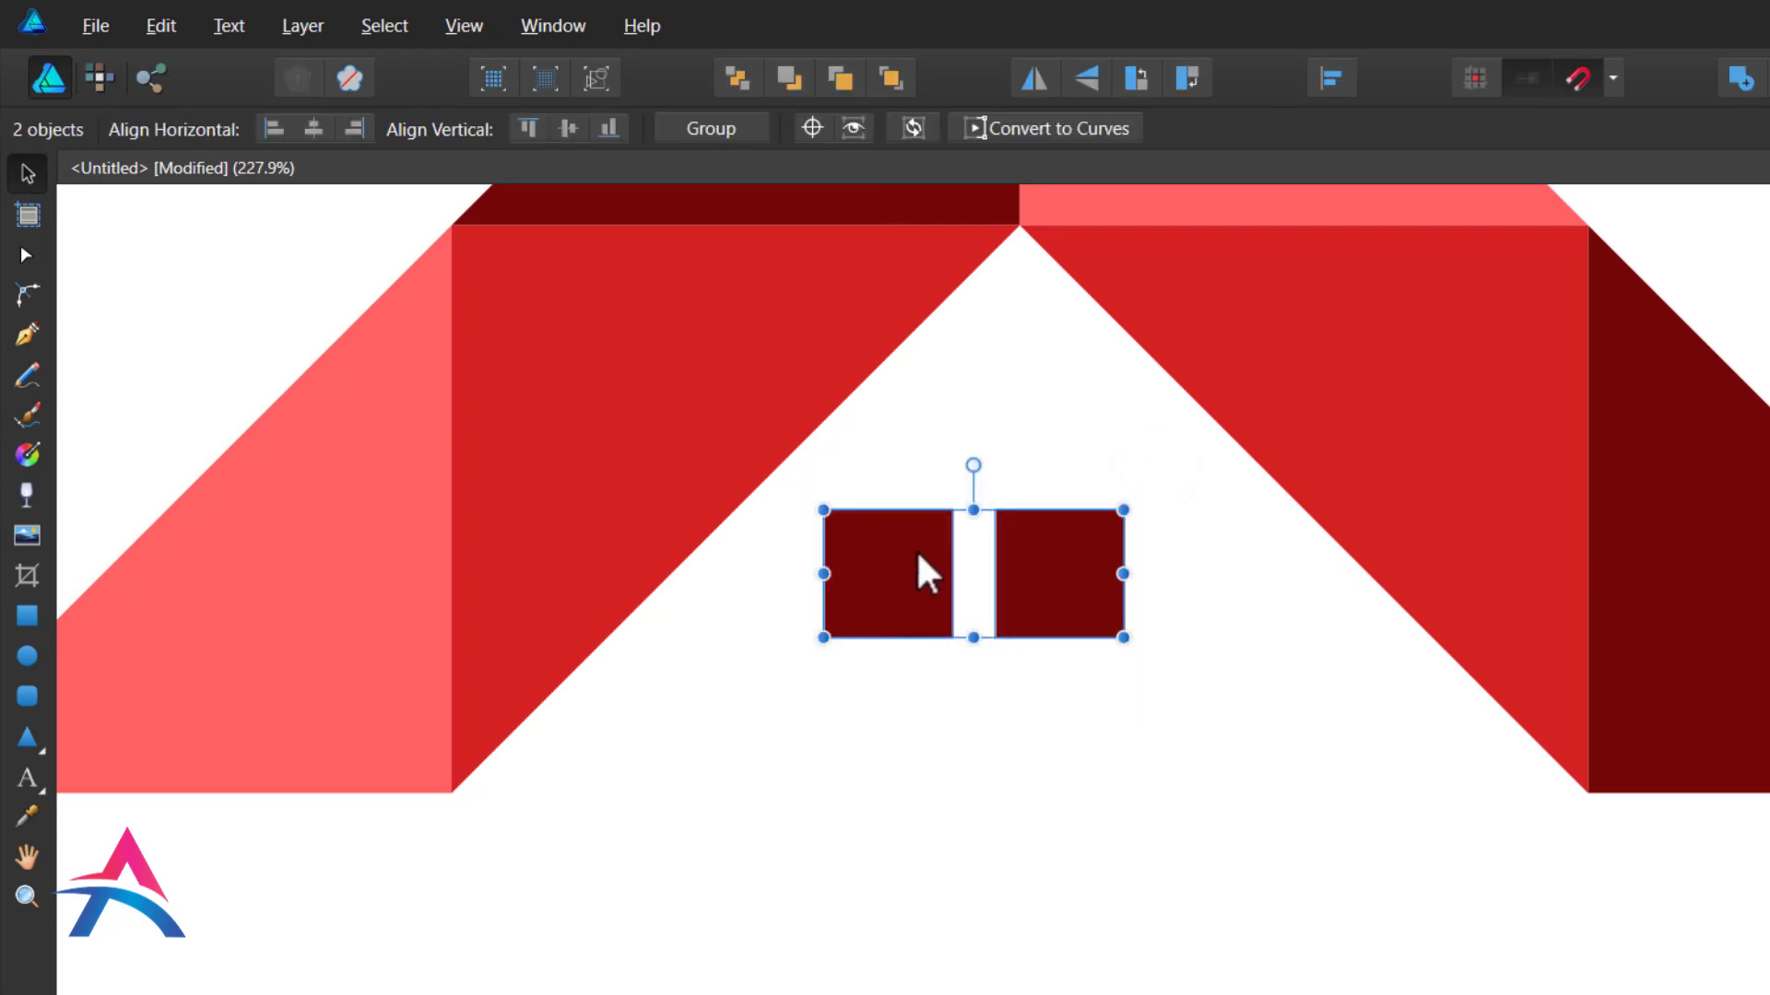
left_click_drag(918, 553, 895, 719)
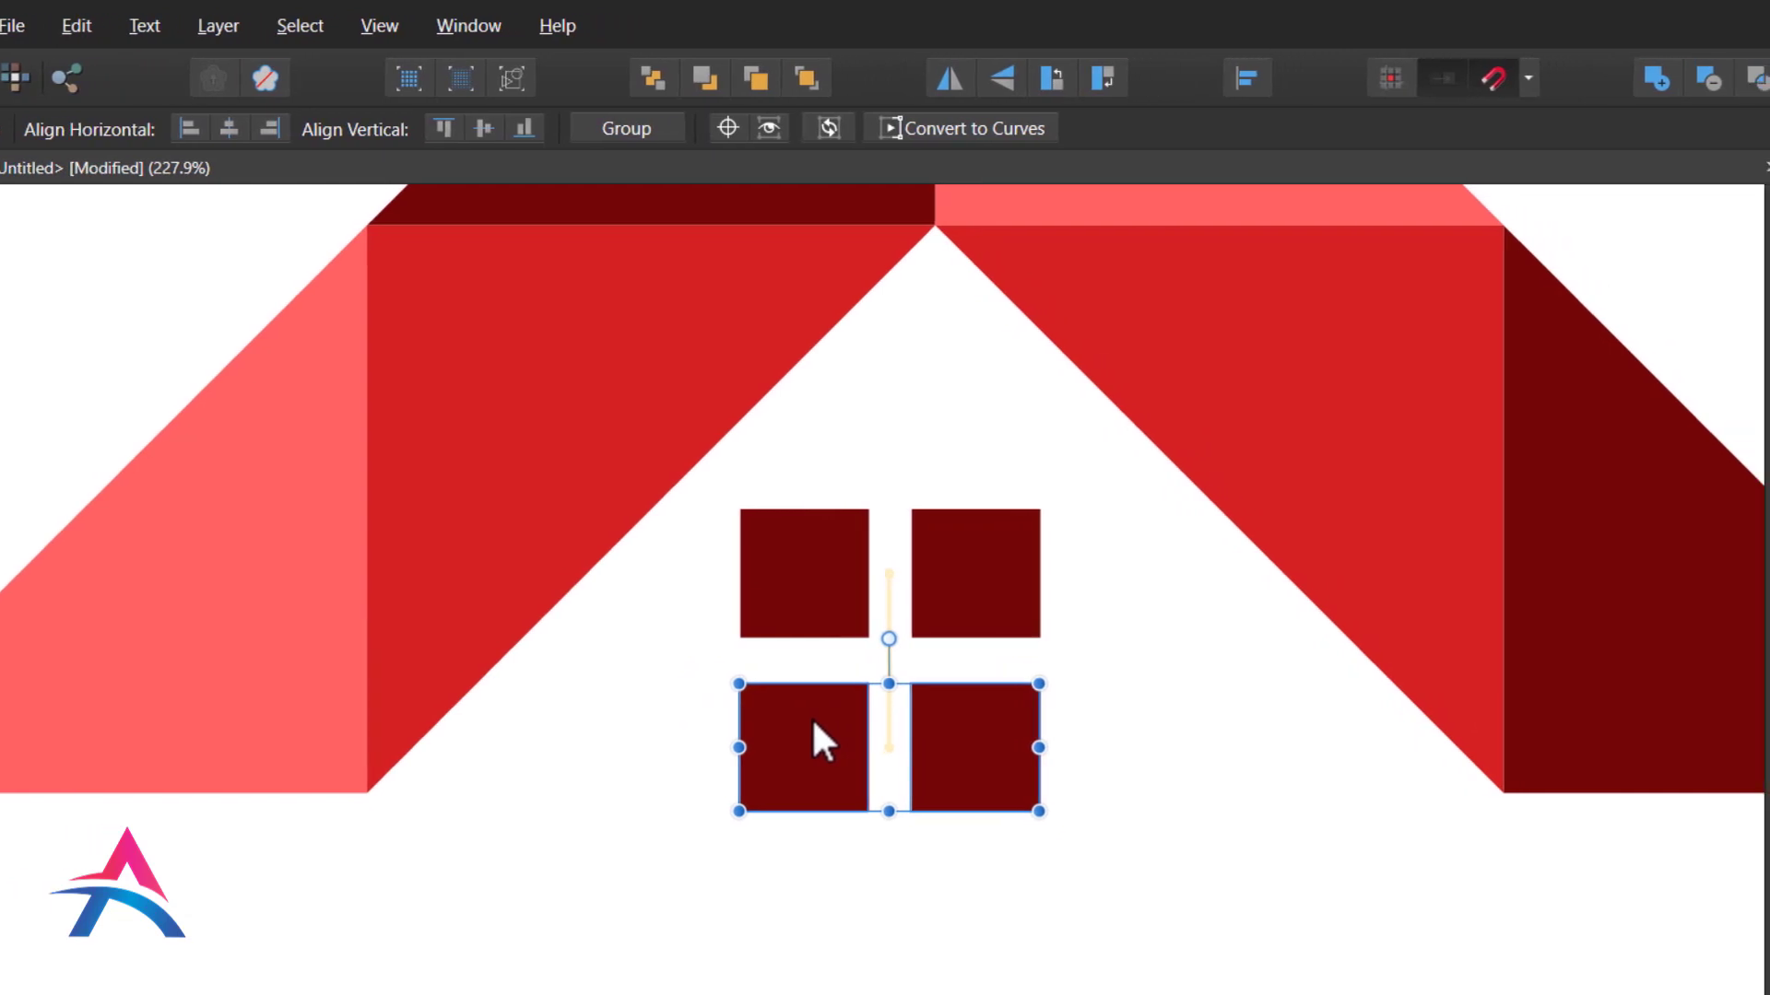
Step: Select all four window squares and centre them under the inner apex, level with the base of the legs
mouse_move(634, 889)
left_mouse_down()
mouse_move(1074, 500)
mouse_move(1034, 529)
left_mouse_up()
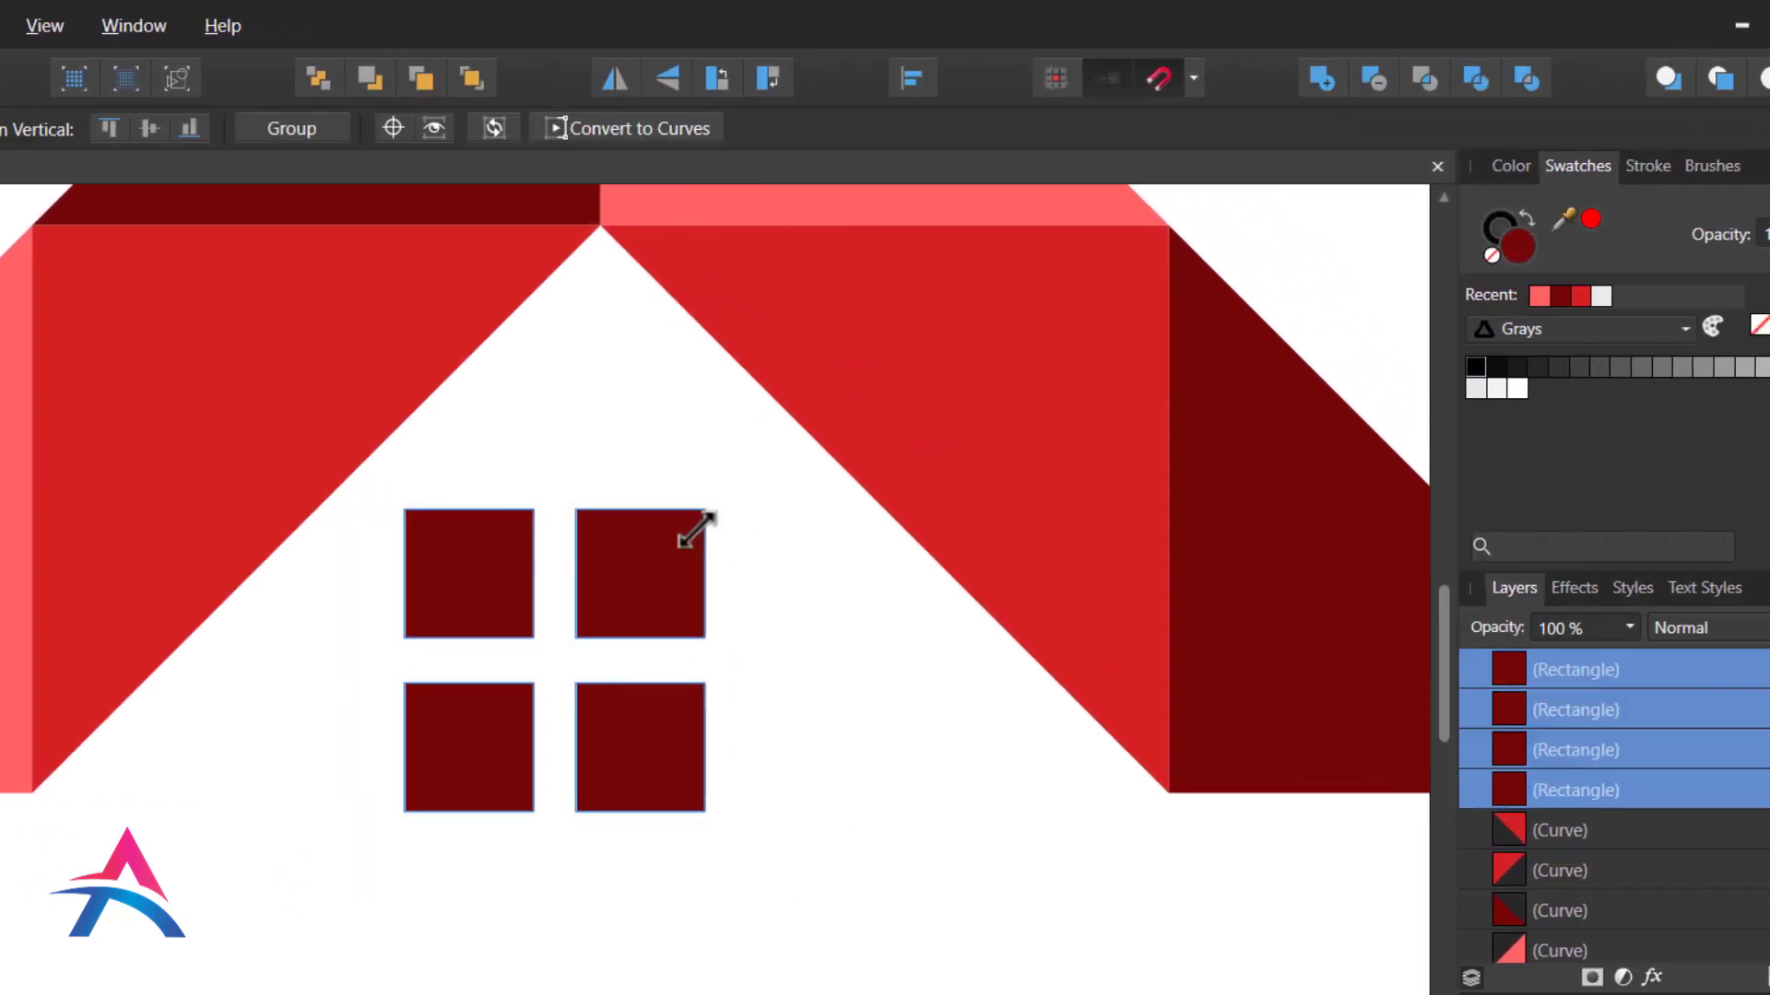
left_click_drag(646, 576, 594, 567)
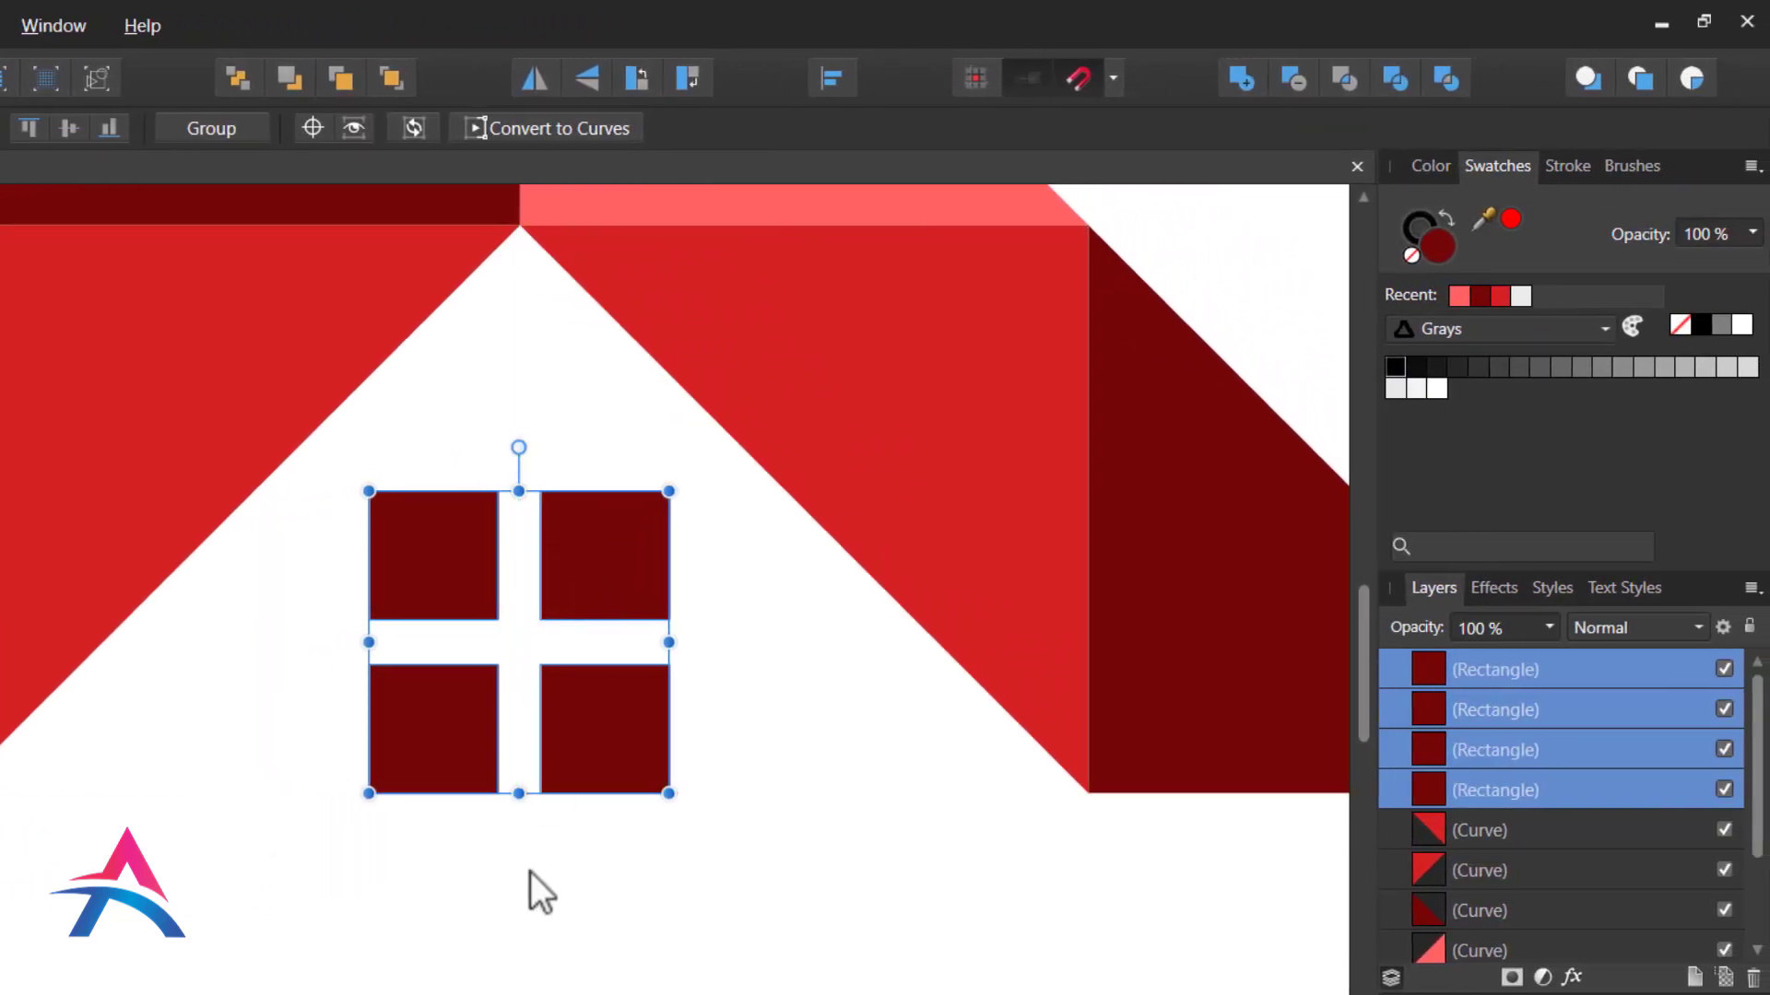
left_click(520, 918)
Step: Fill the window's upper-left and lower-right squares with the recent red
left_click(468, 562)
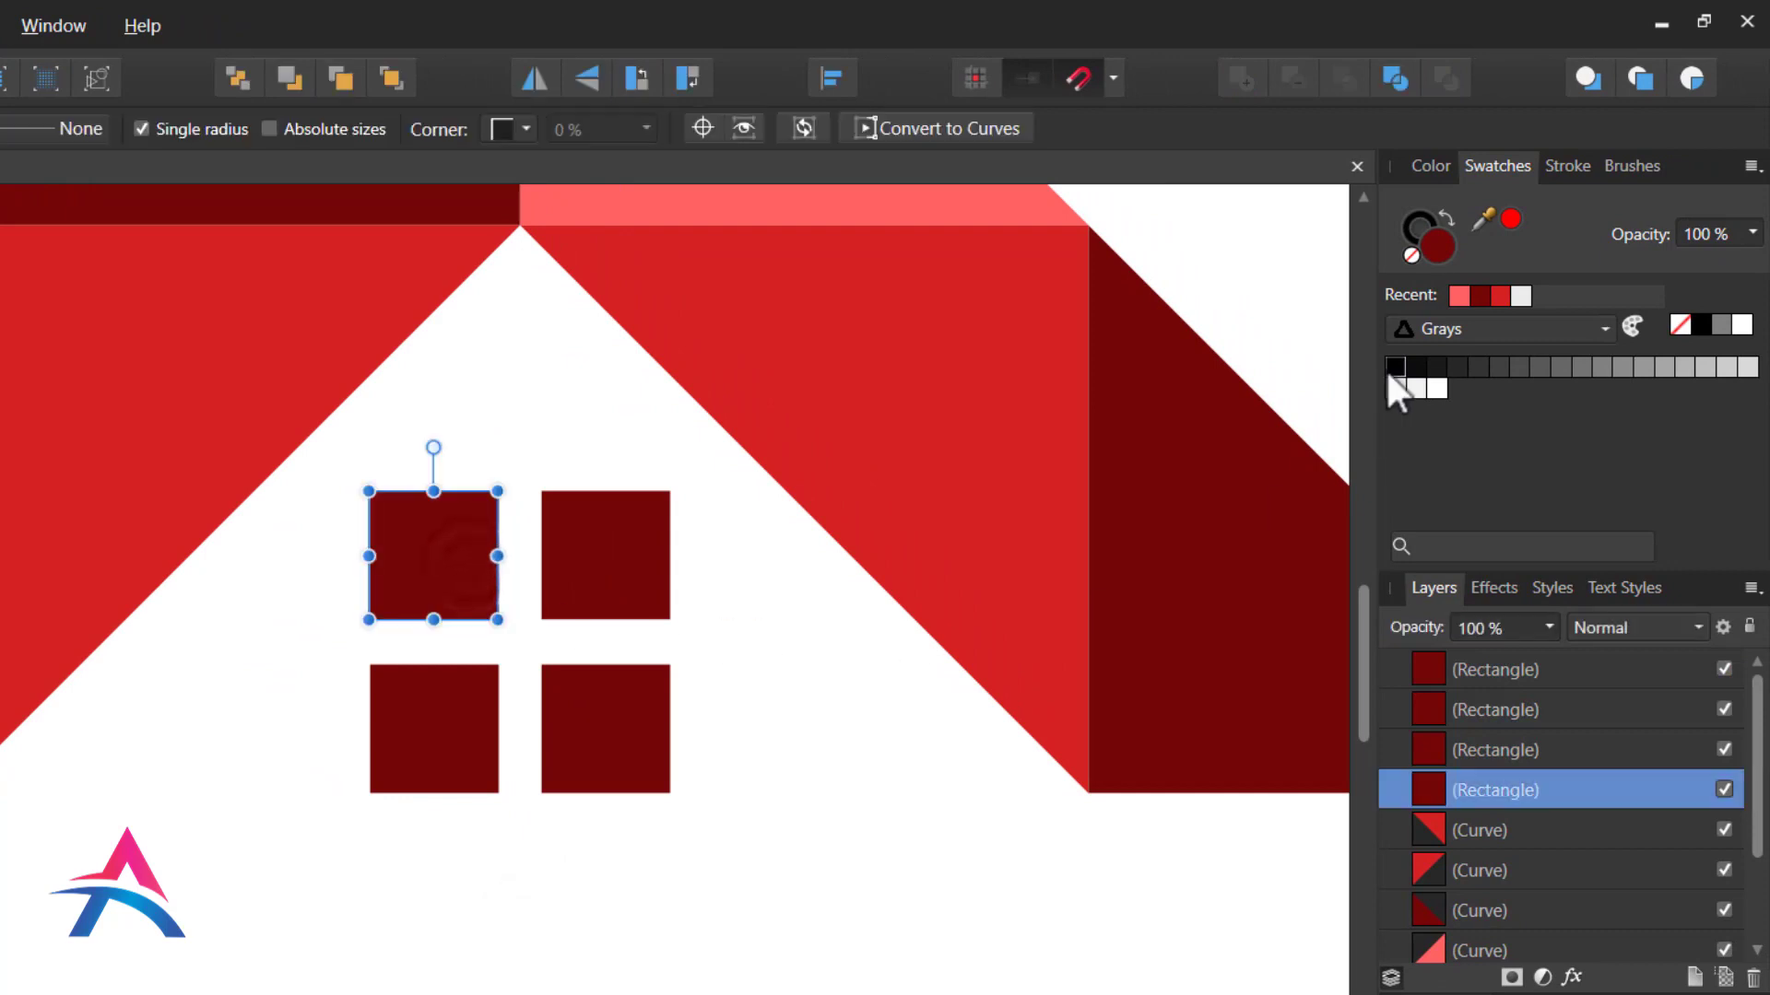
left_click(1497, 293)
left_click(630, 770)
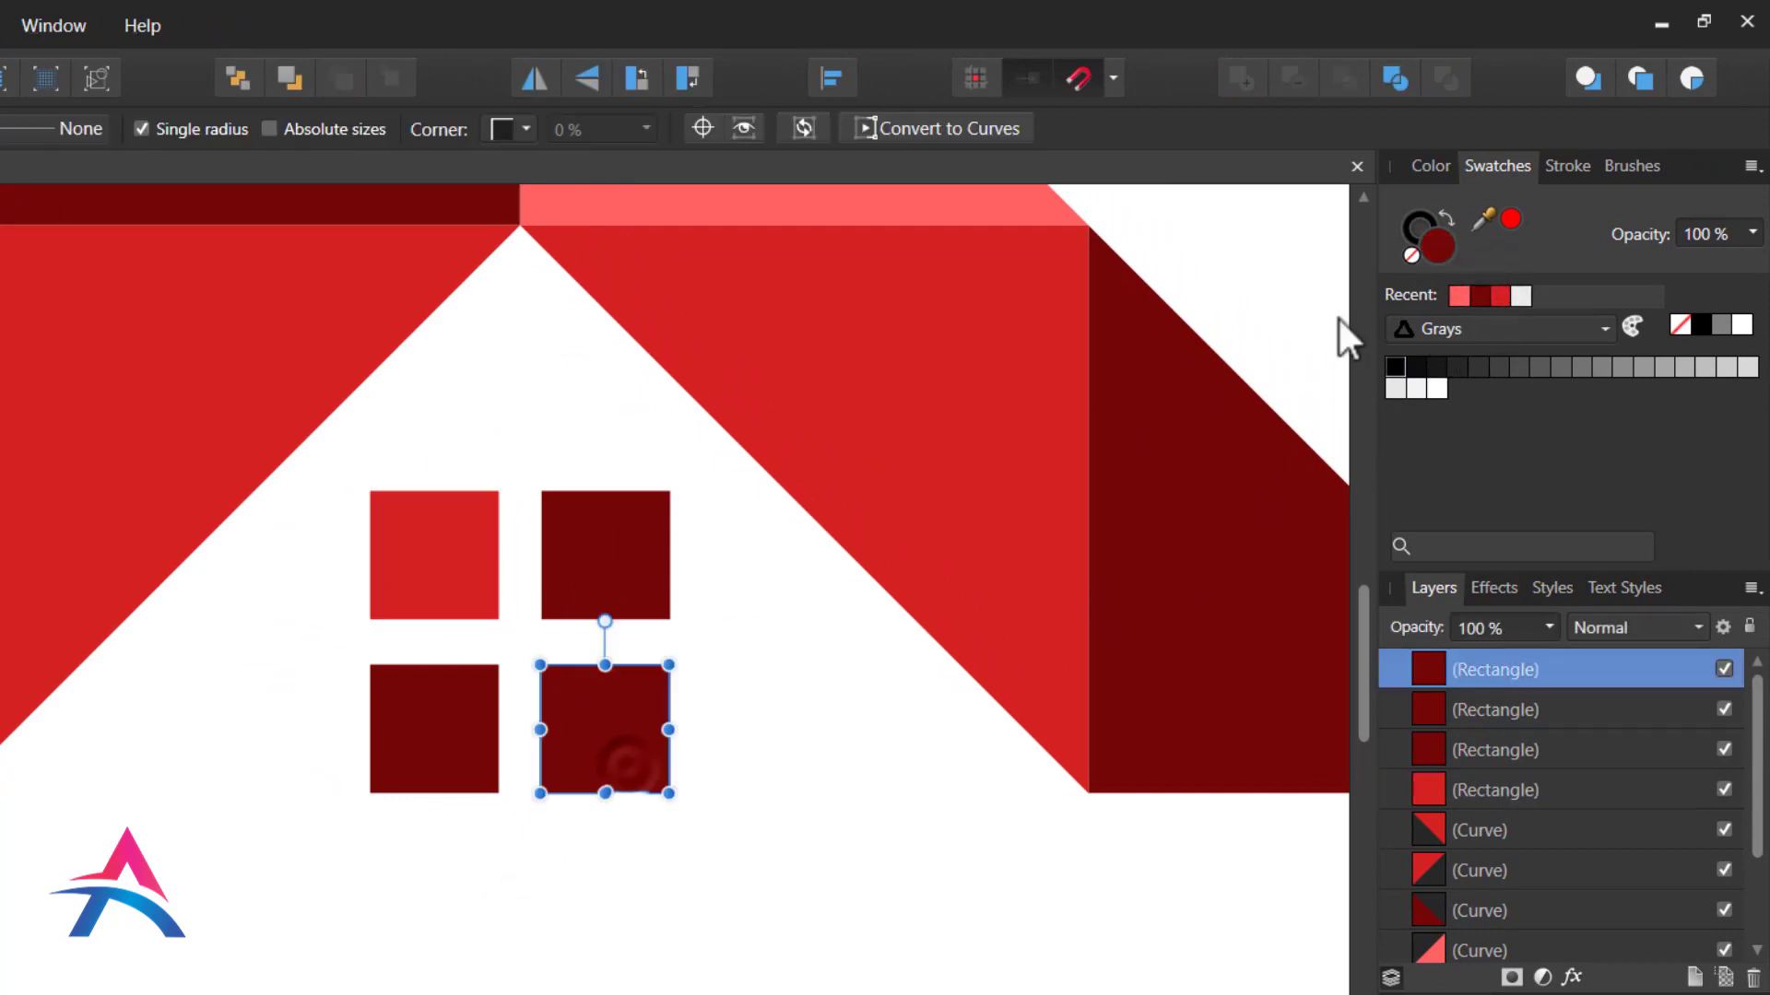
left_click(1497, 295)
left_click(835, 814)
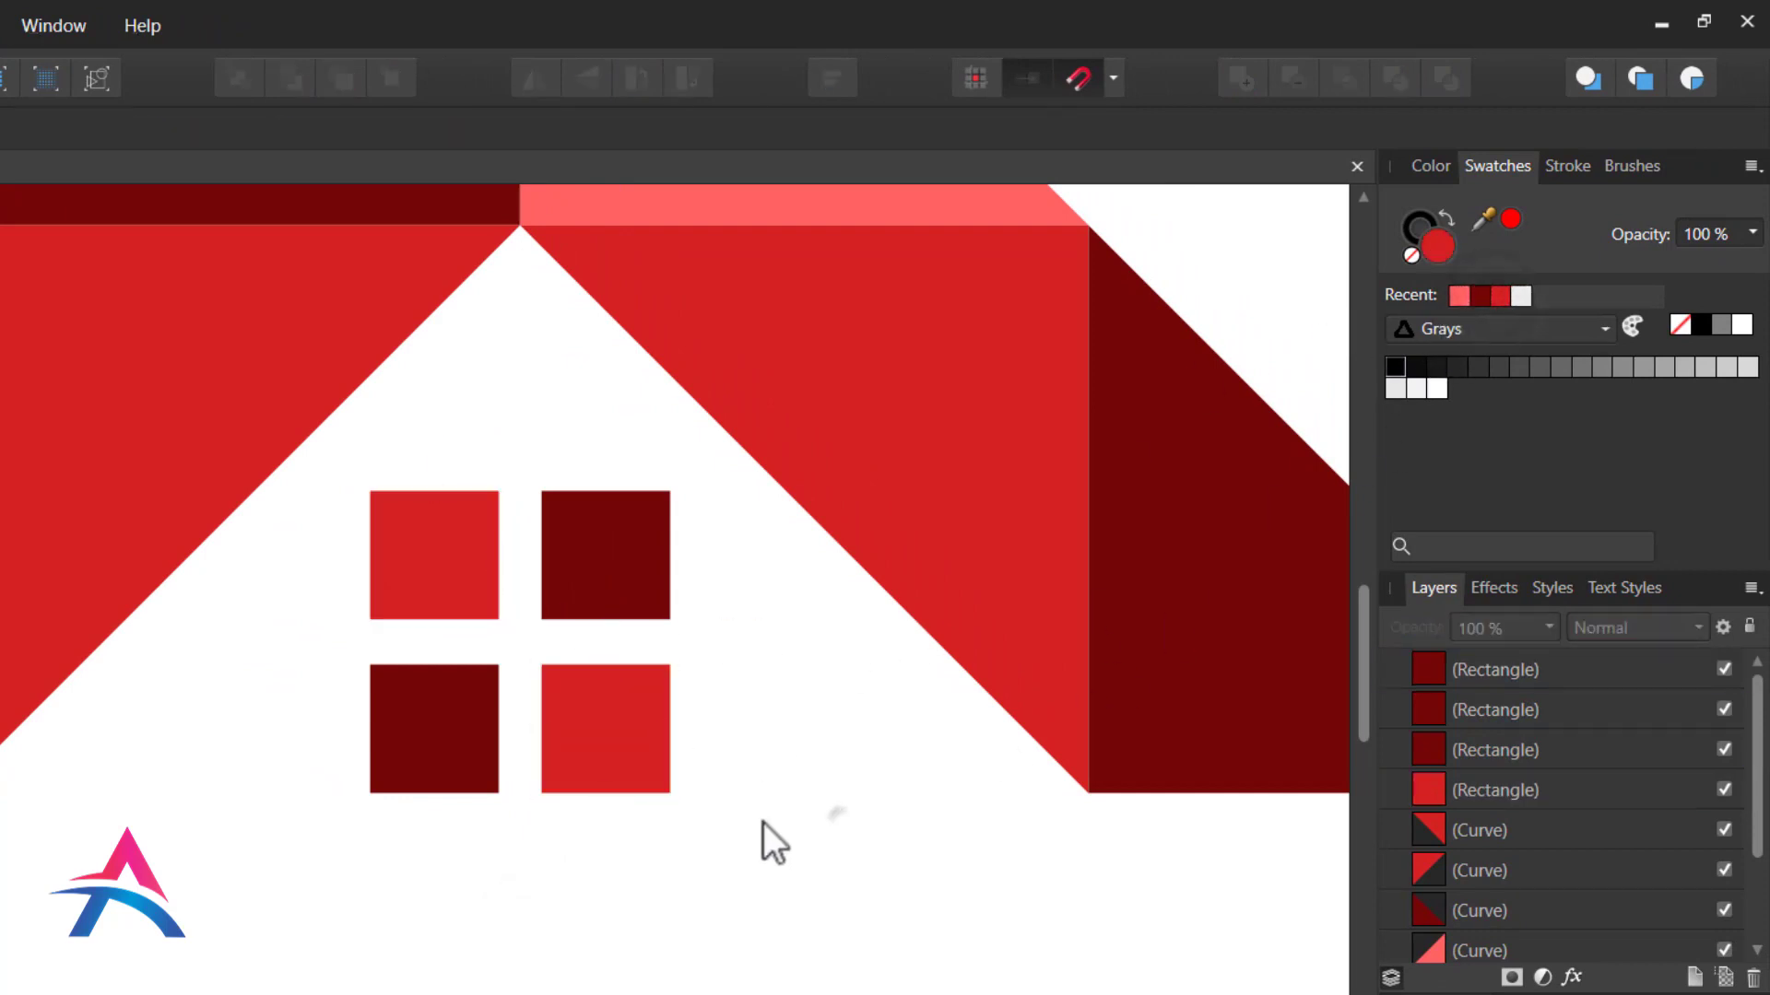
Step: Select the entire house shape with its window and centre it horizontally on the page
scroll(456, 658, "down", 4)
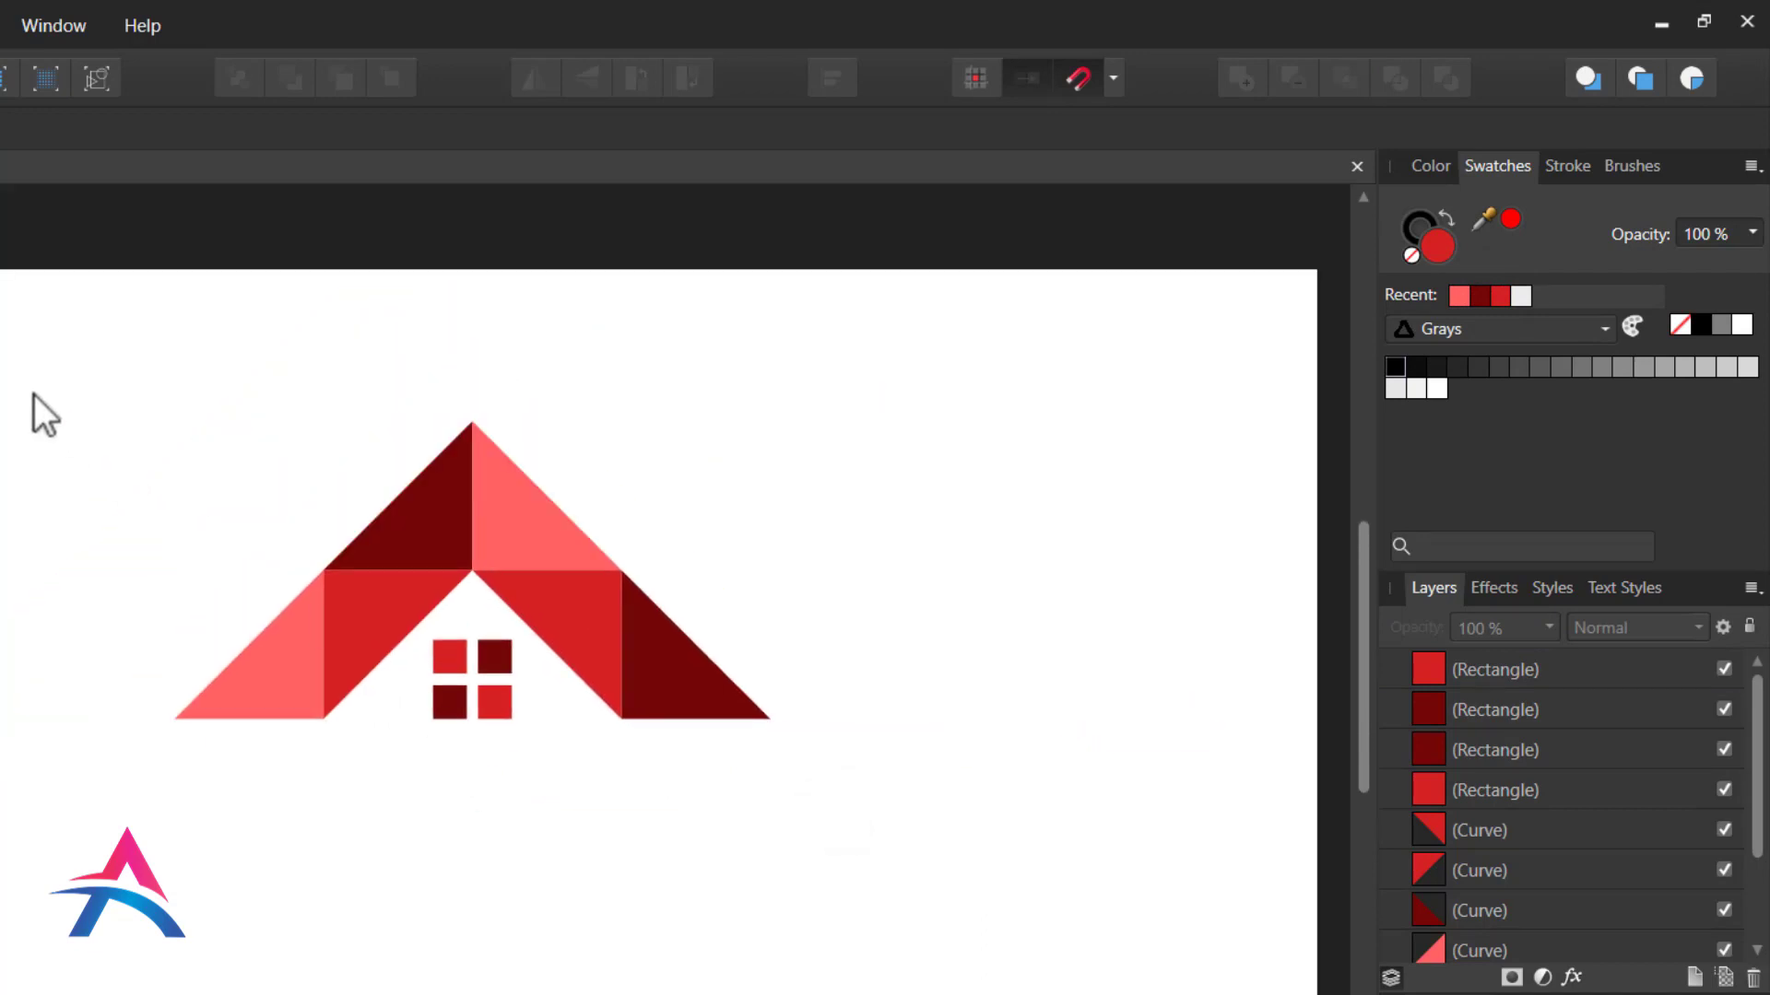
left_click_drag(31, 387, 970, 841)
left_click_drag(539, 632, 693, 612)
scroll(251, 833, "down", 2)
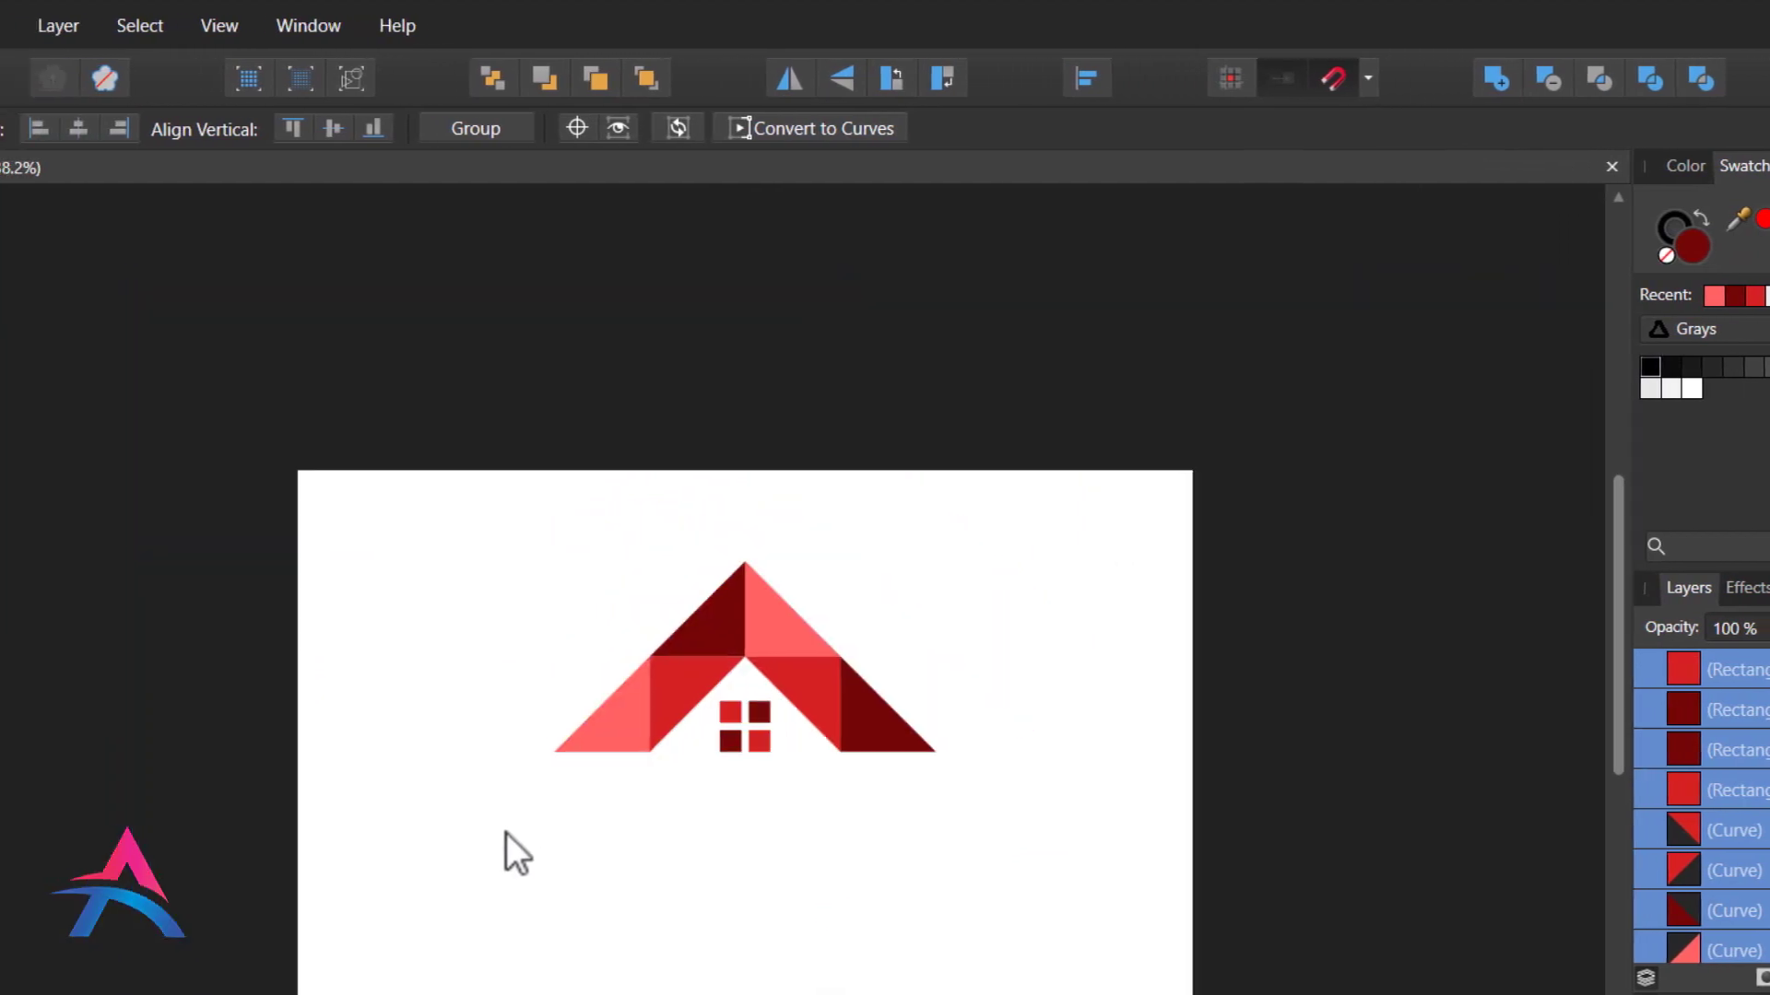
scroll(760, 766, "up", 2)
left_click(572, 961)
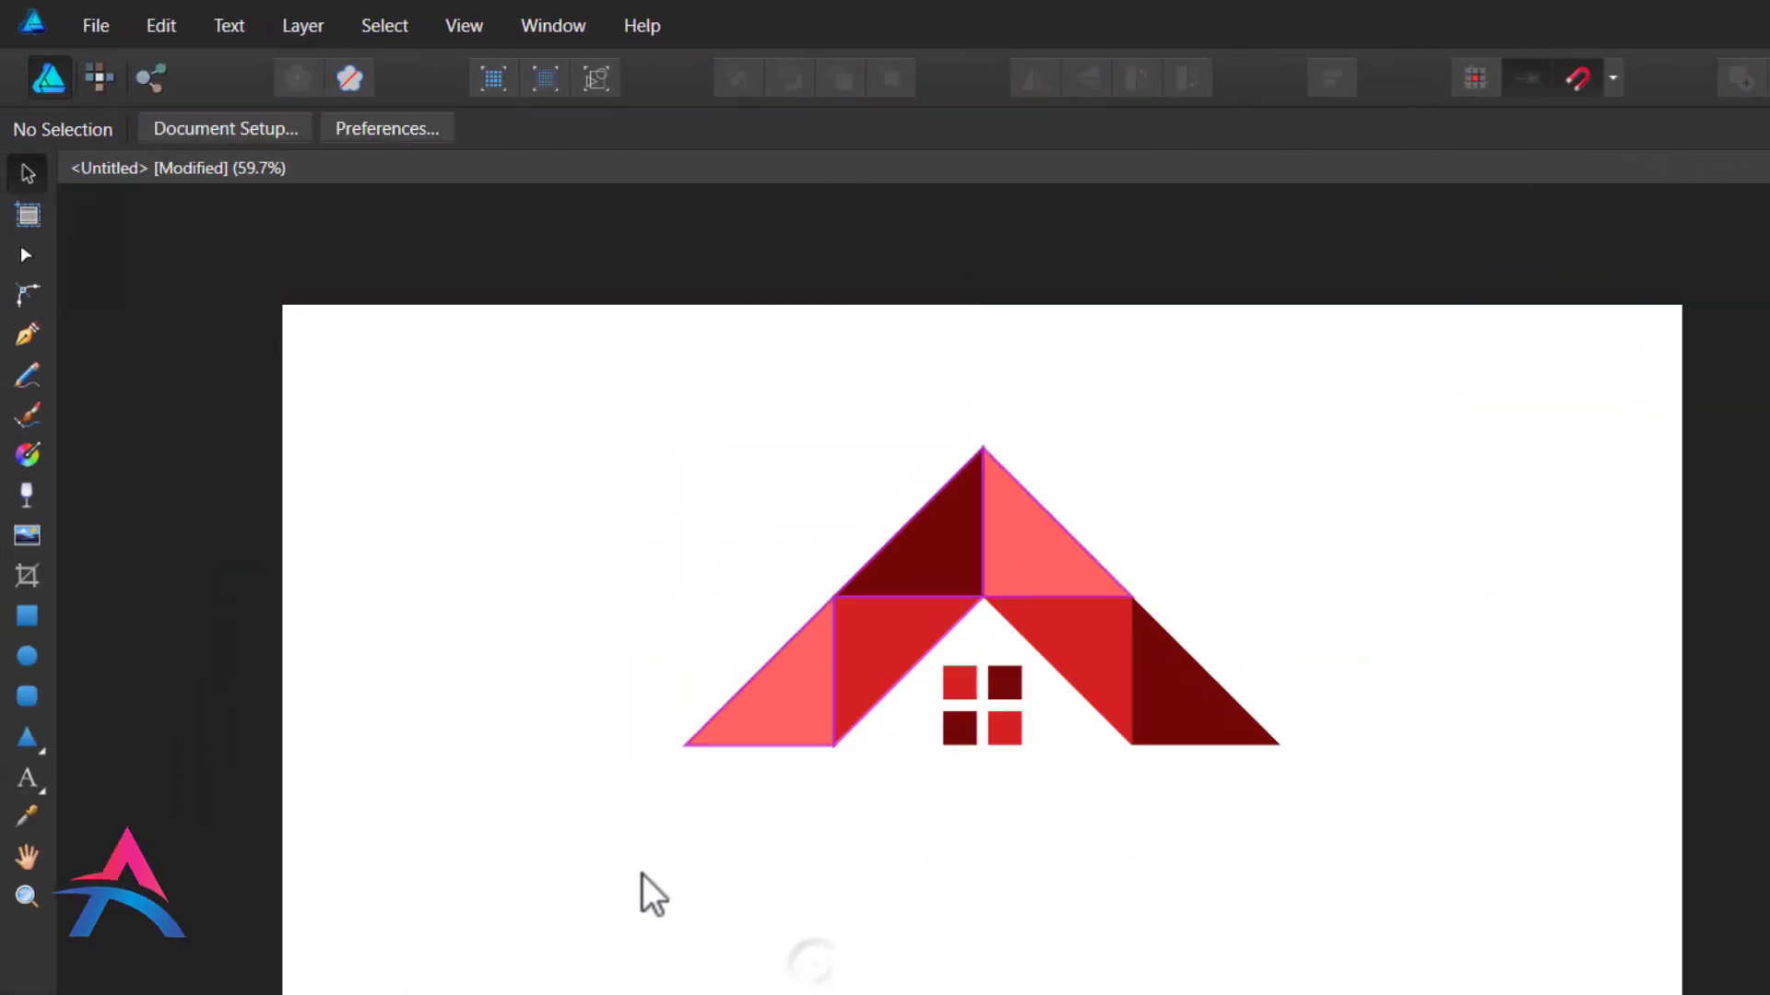
Step: Add the artistic text "AFFINITY HOME" at 64 pt below the house shape
left_click(27, 783)
left_click(102, 783)
left_click(406, 129)
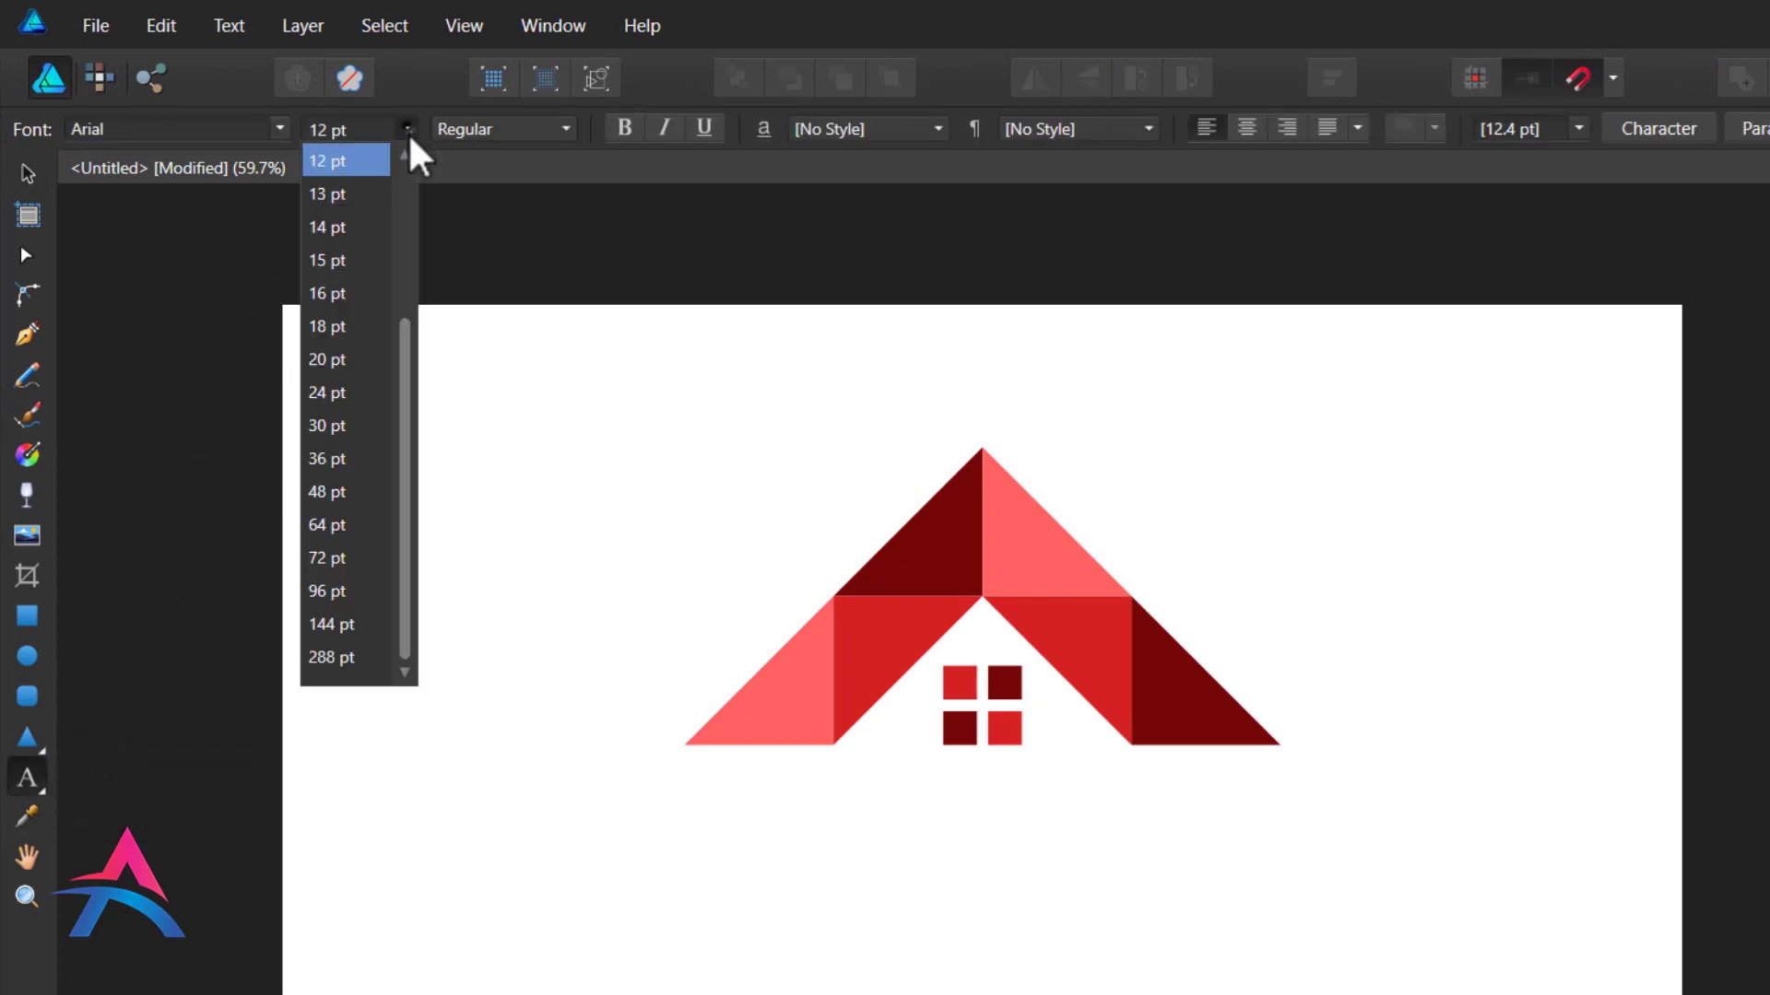
left_click(363, 535)
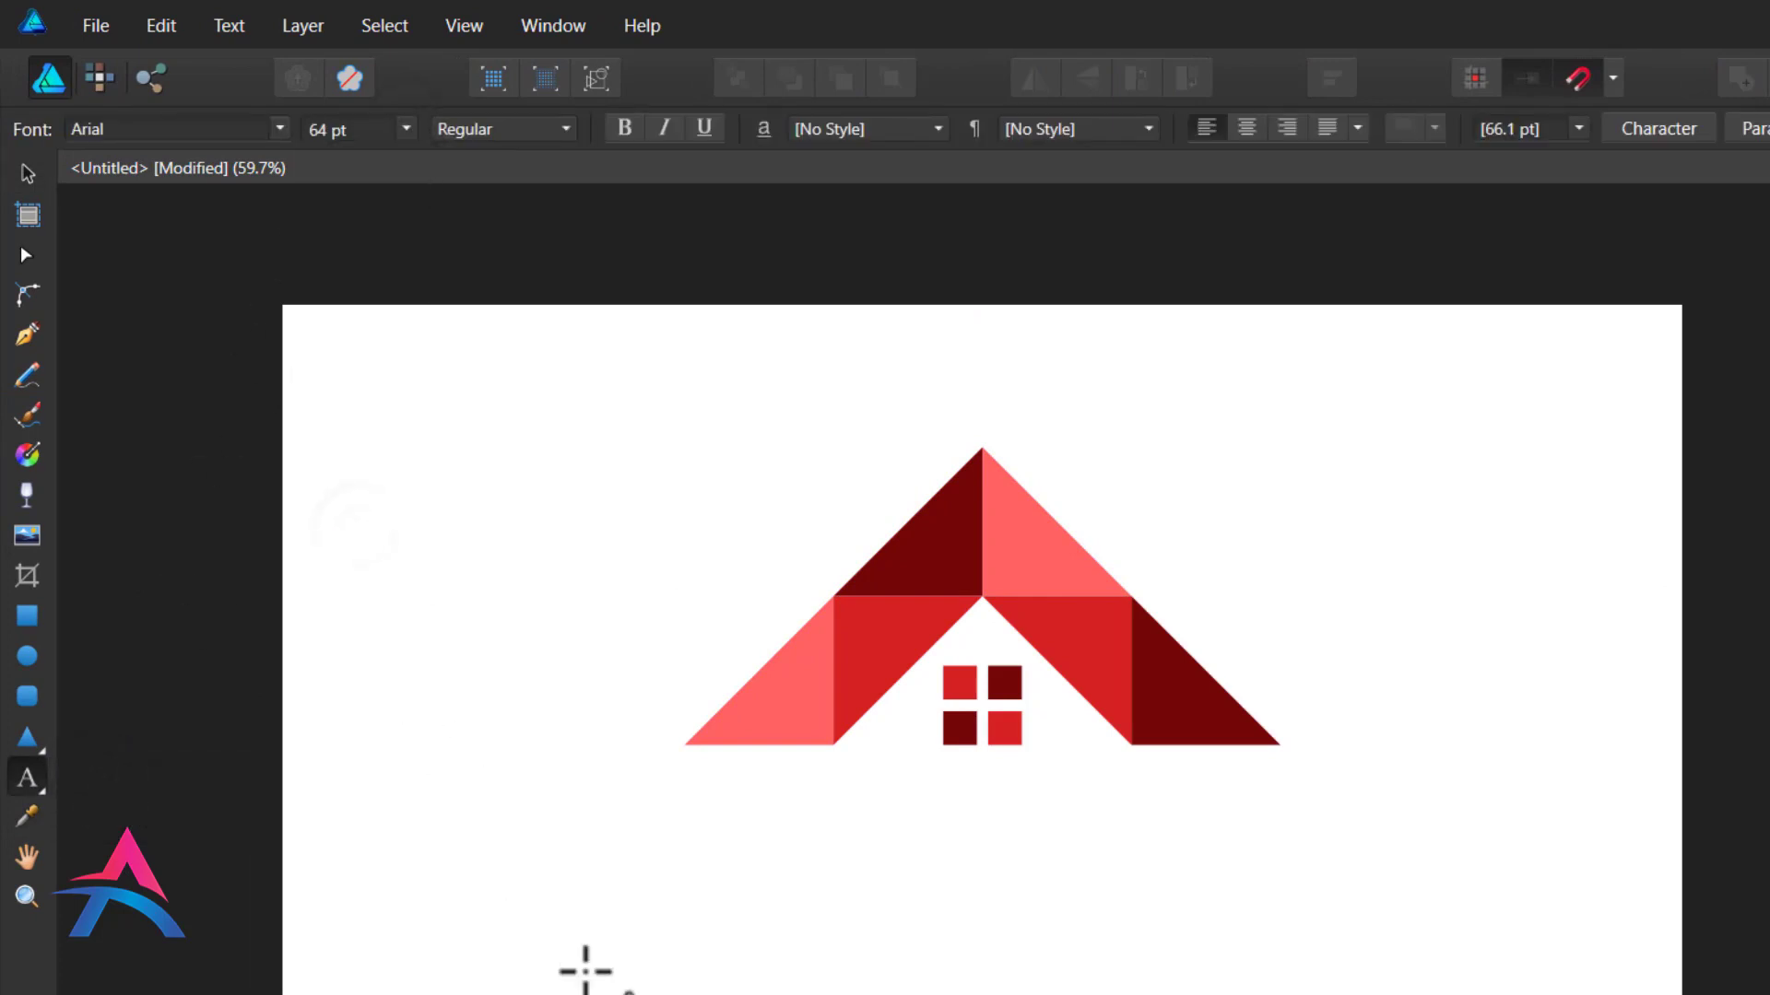
left_click(585, 963)
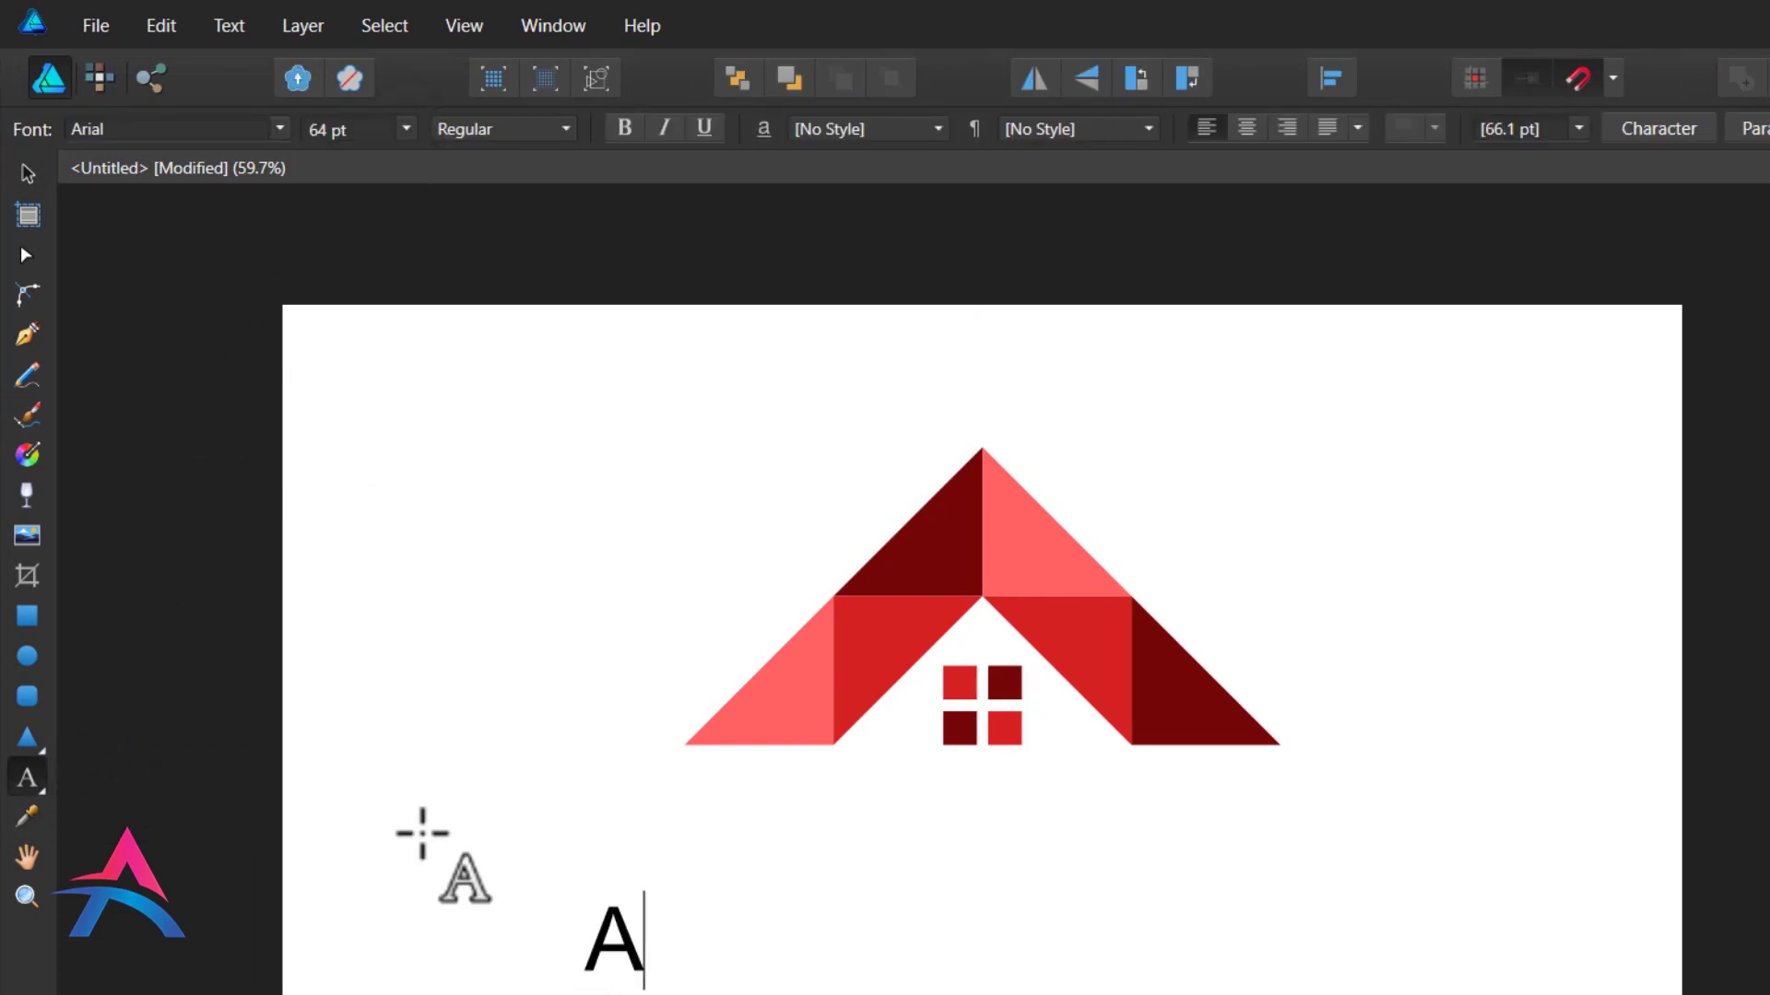
type("AFFN")
key("BackSpace")
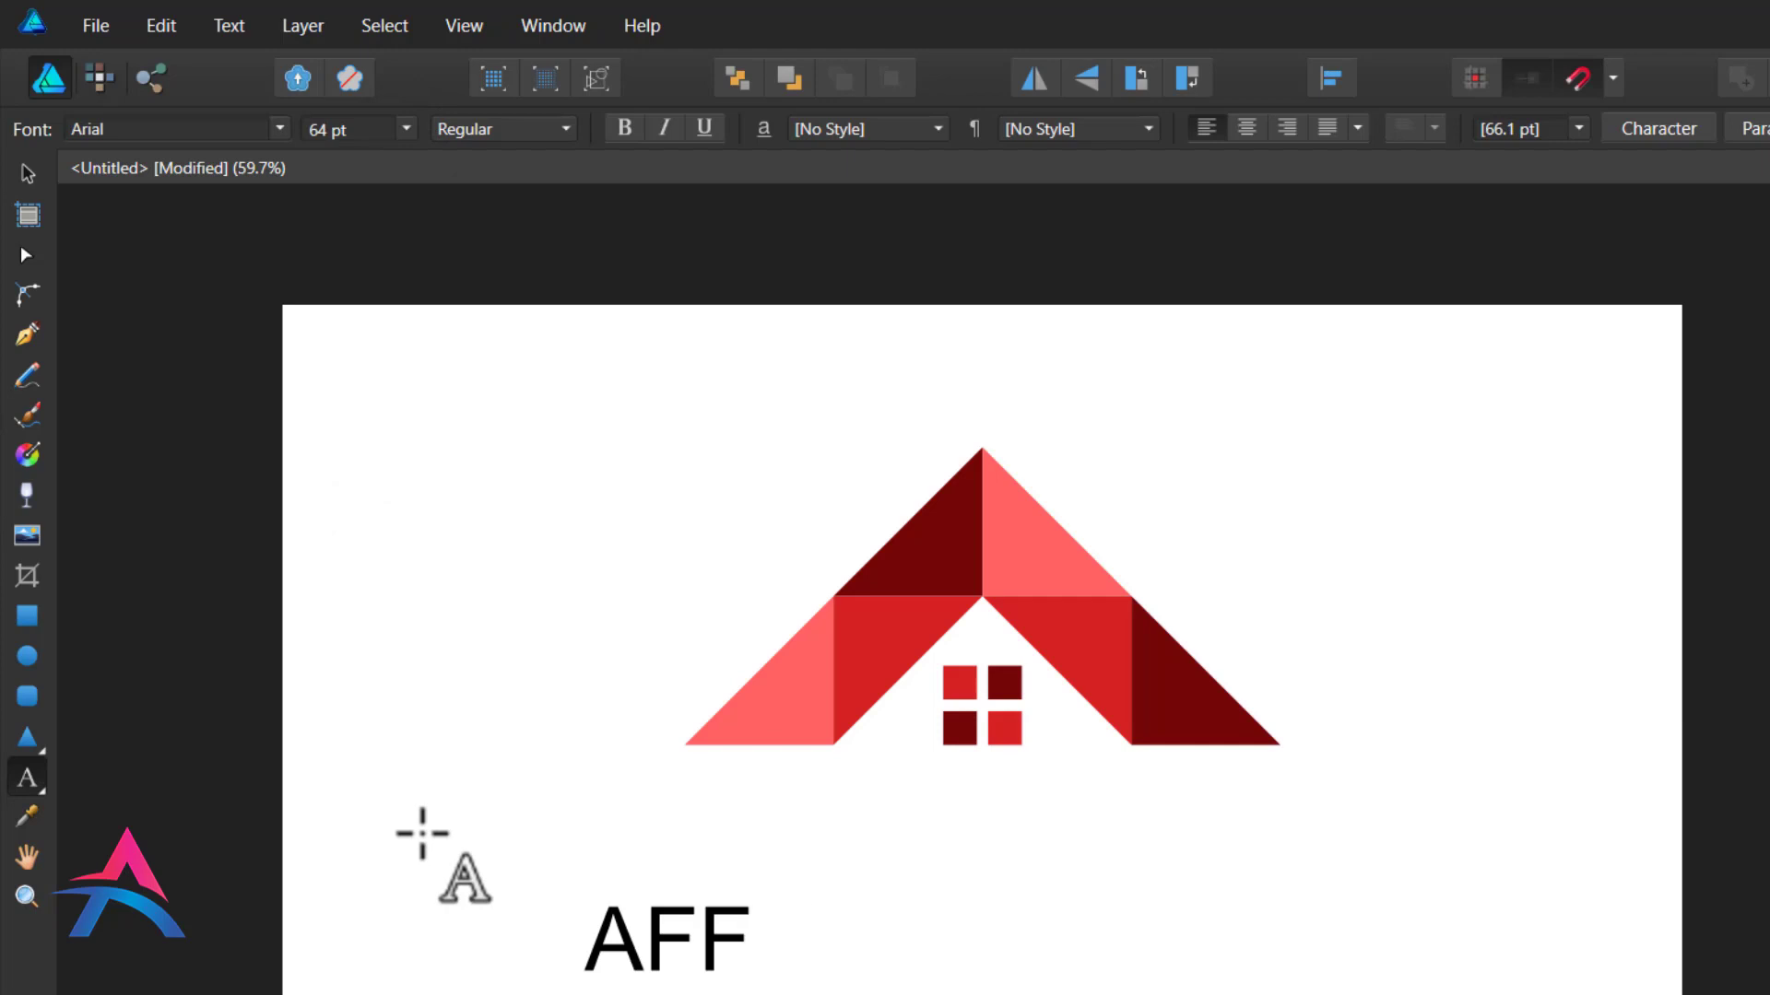
type("INITY")
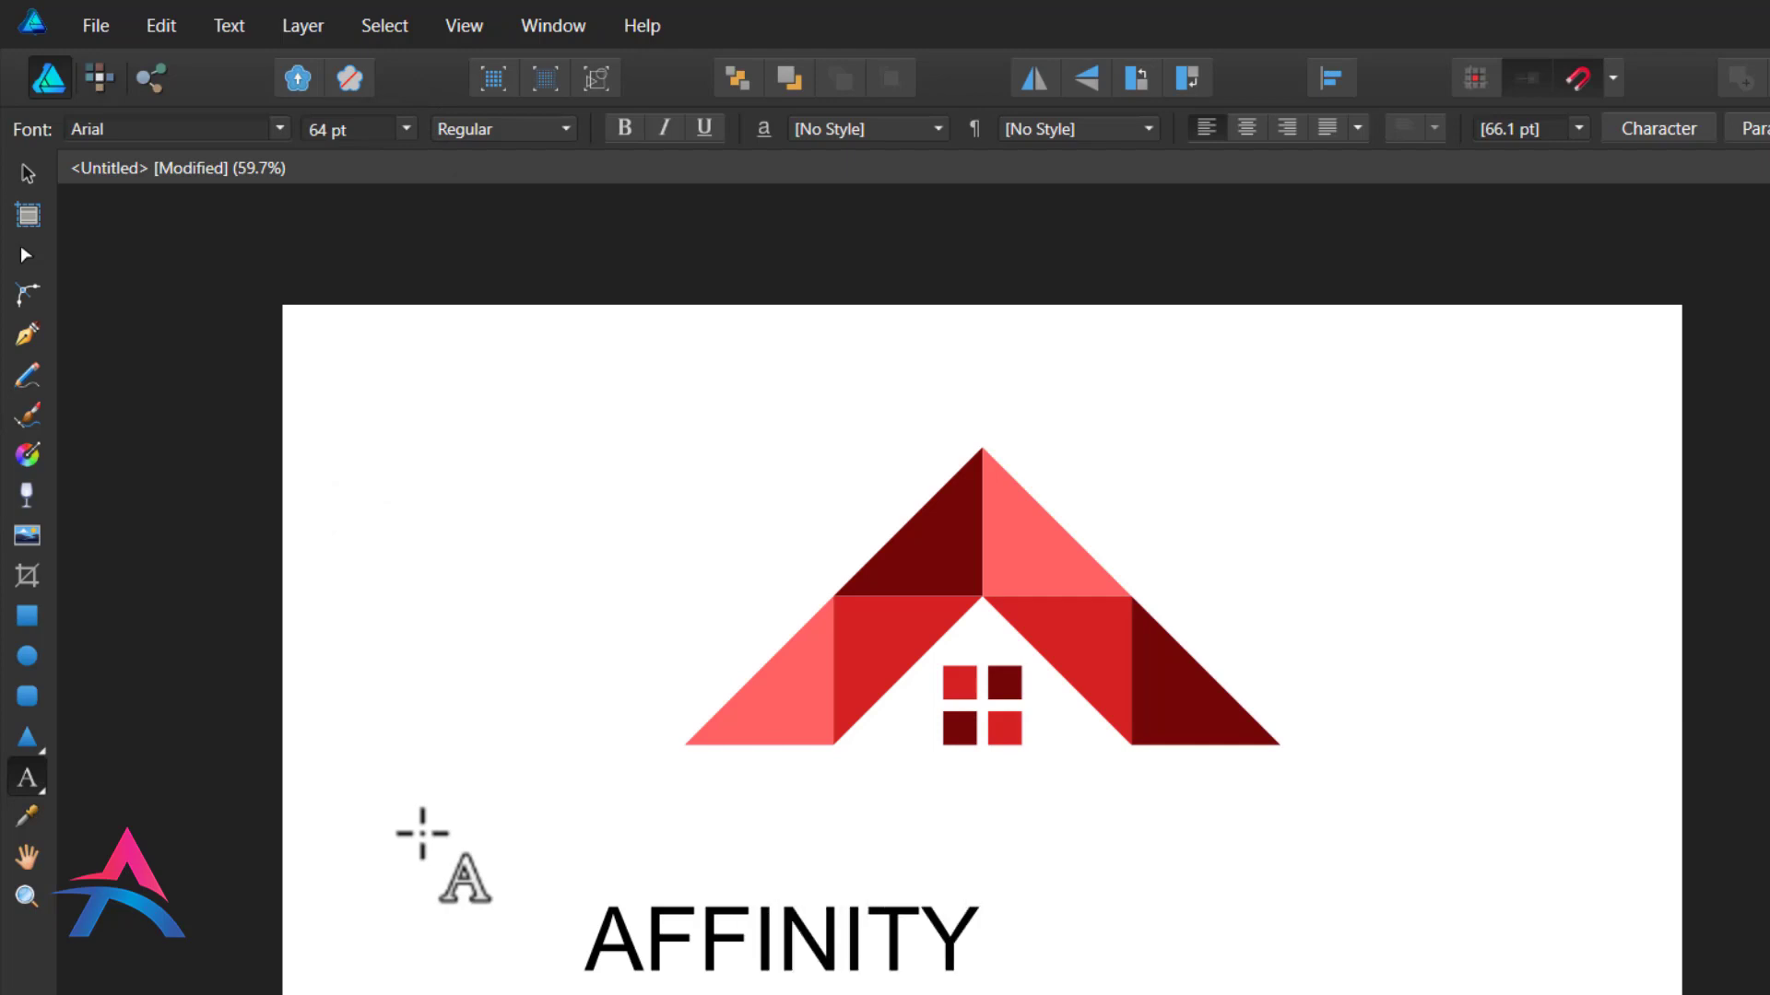
type(" HOME")
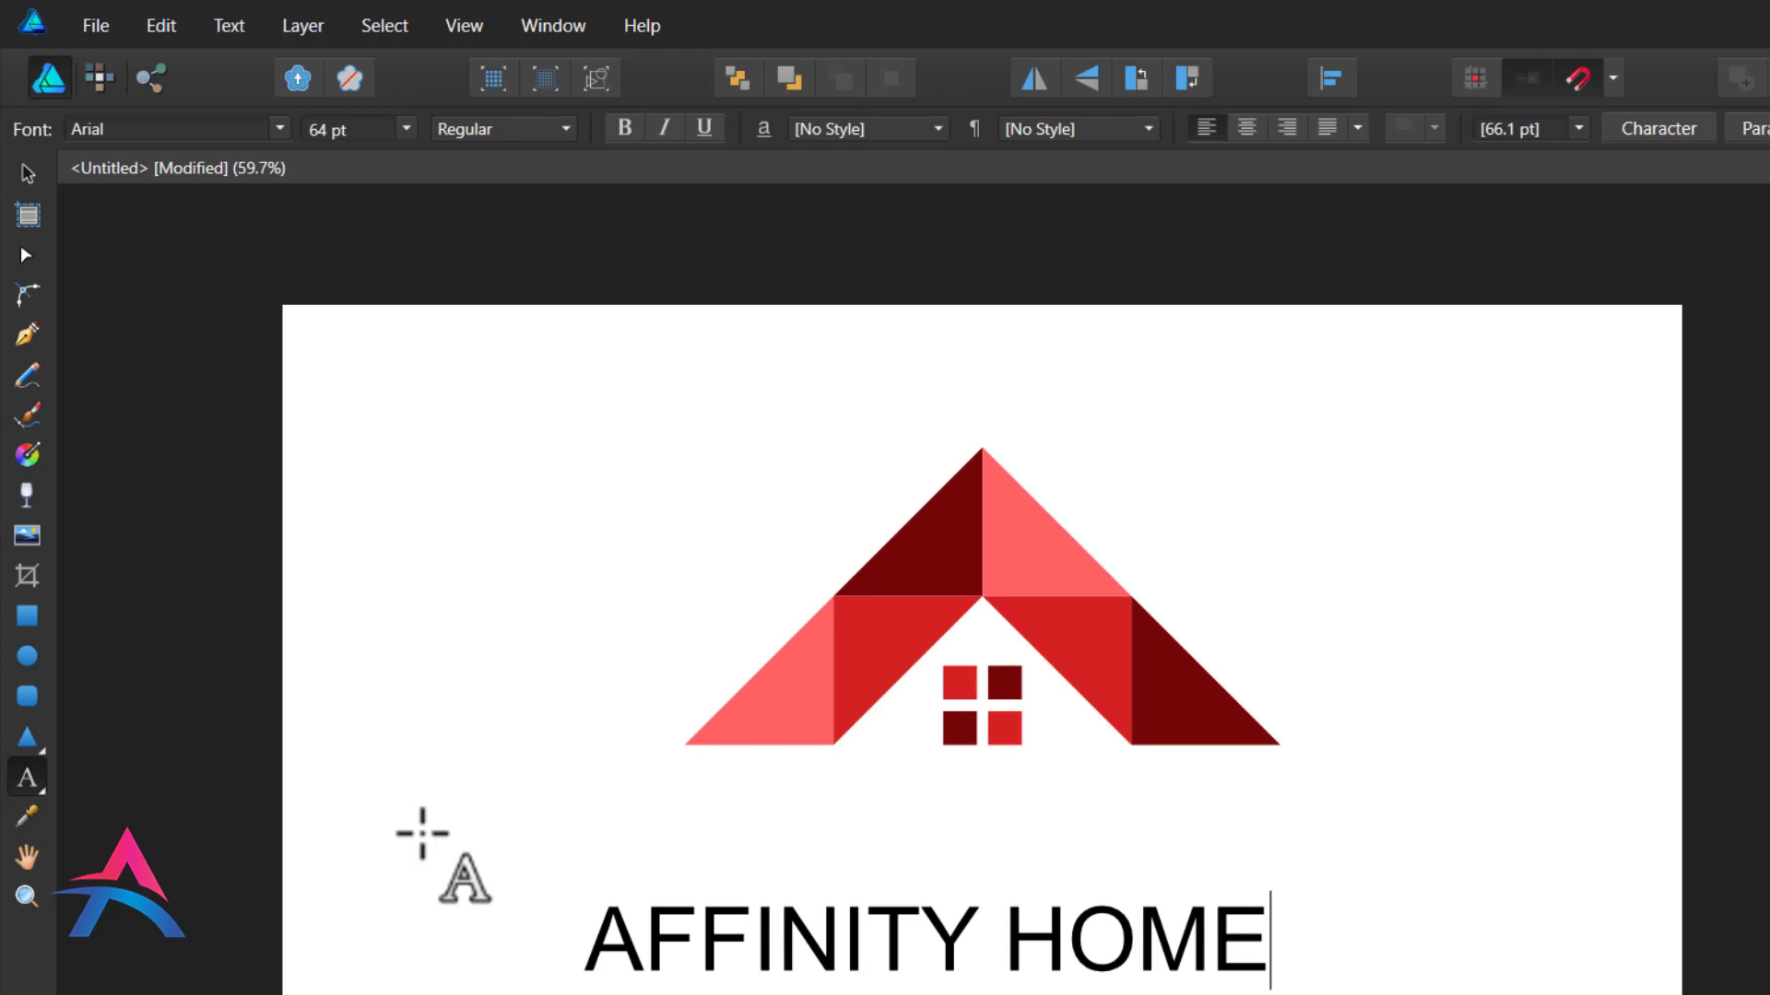
key("Escape")
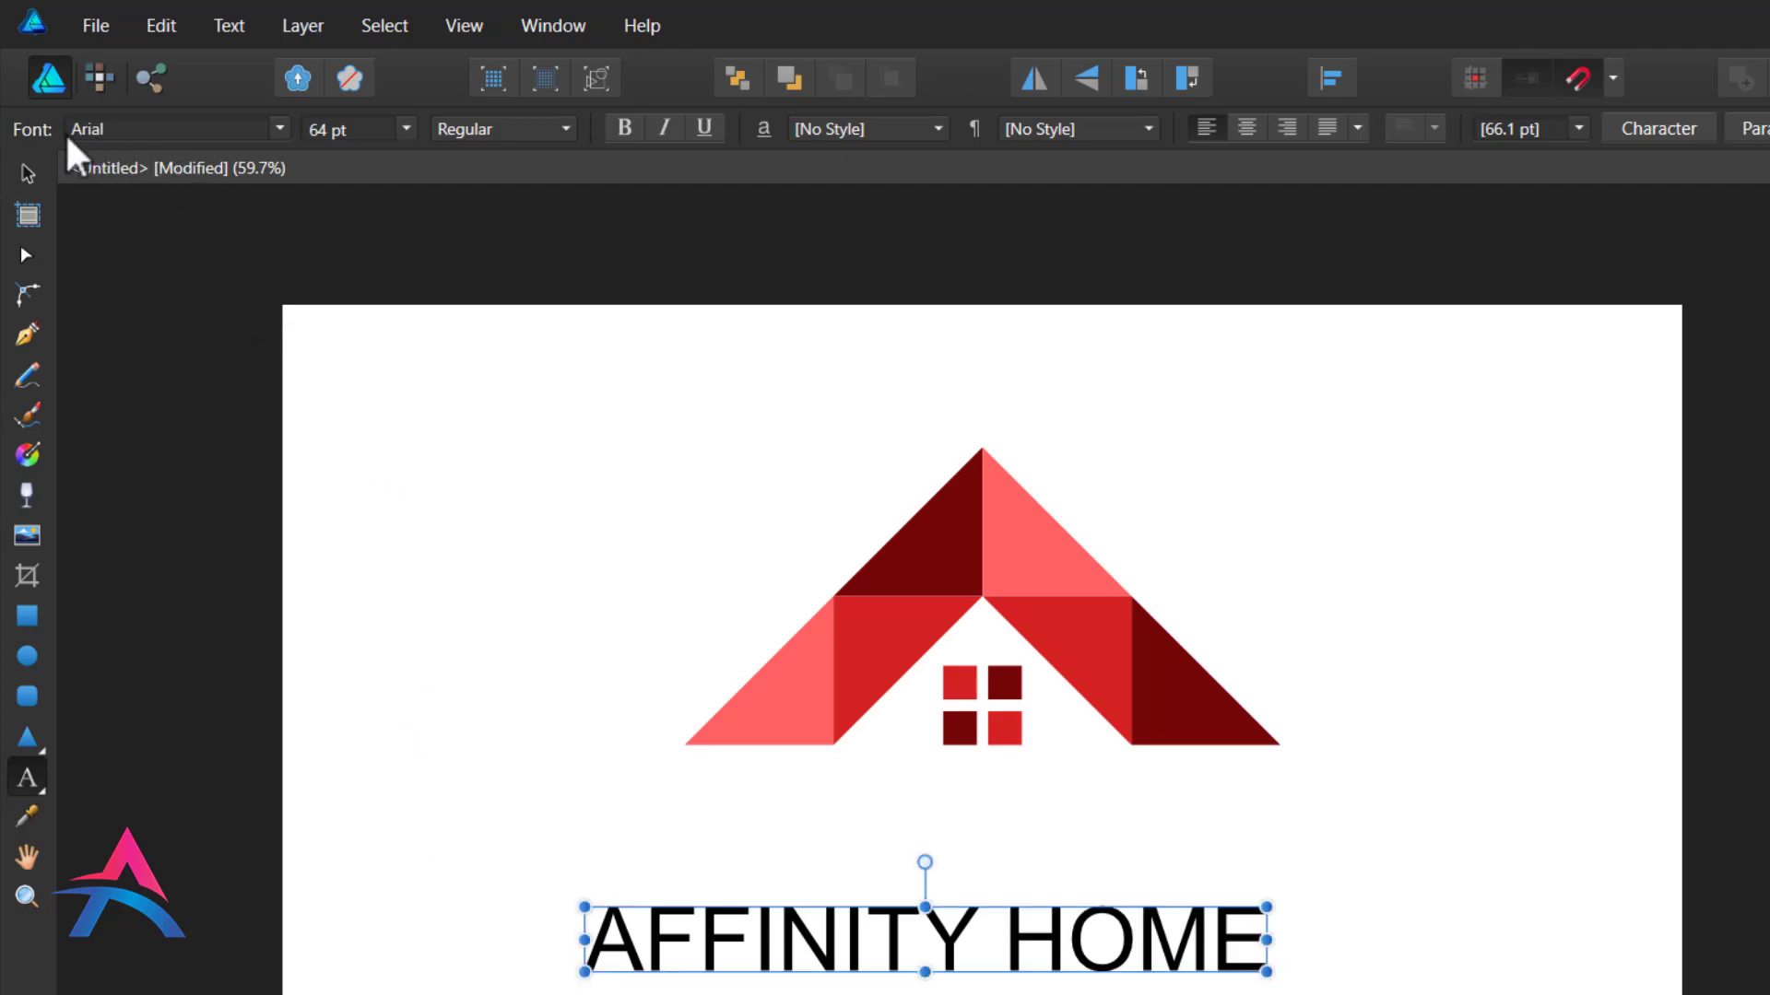
Step: Change the font of the AFFINITY HOME text to Exotc350 Bd BT
left_click(31, 171)
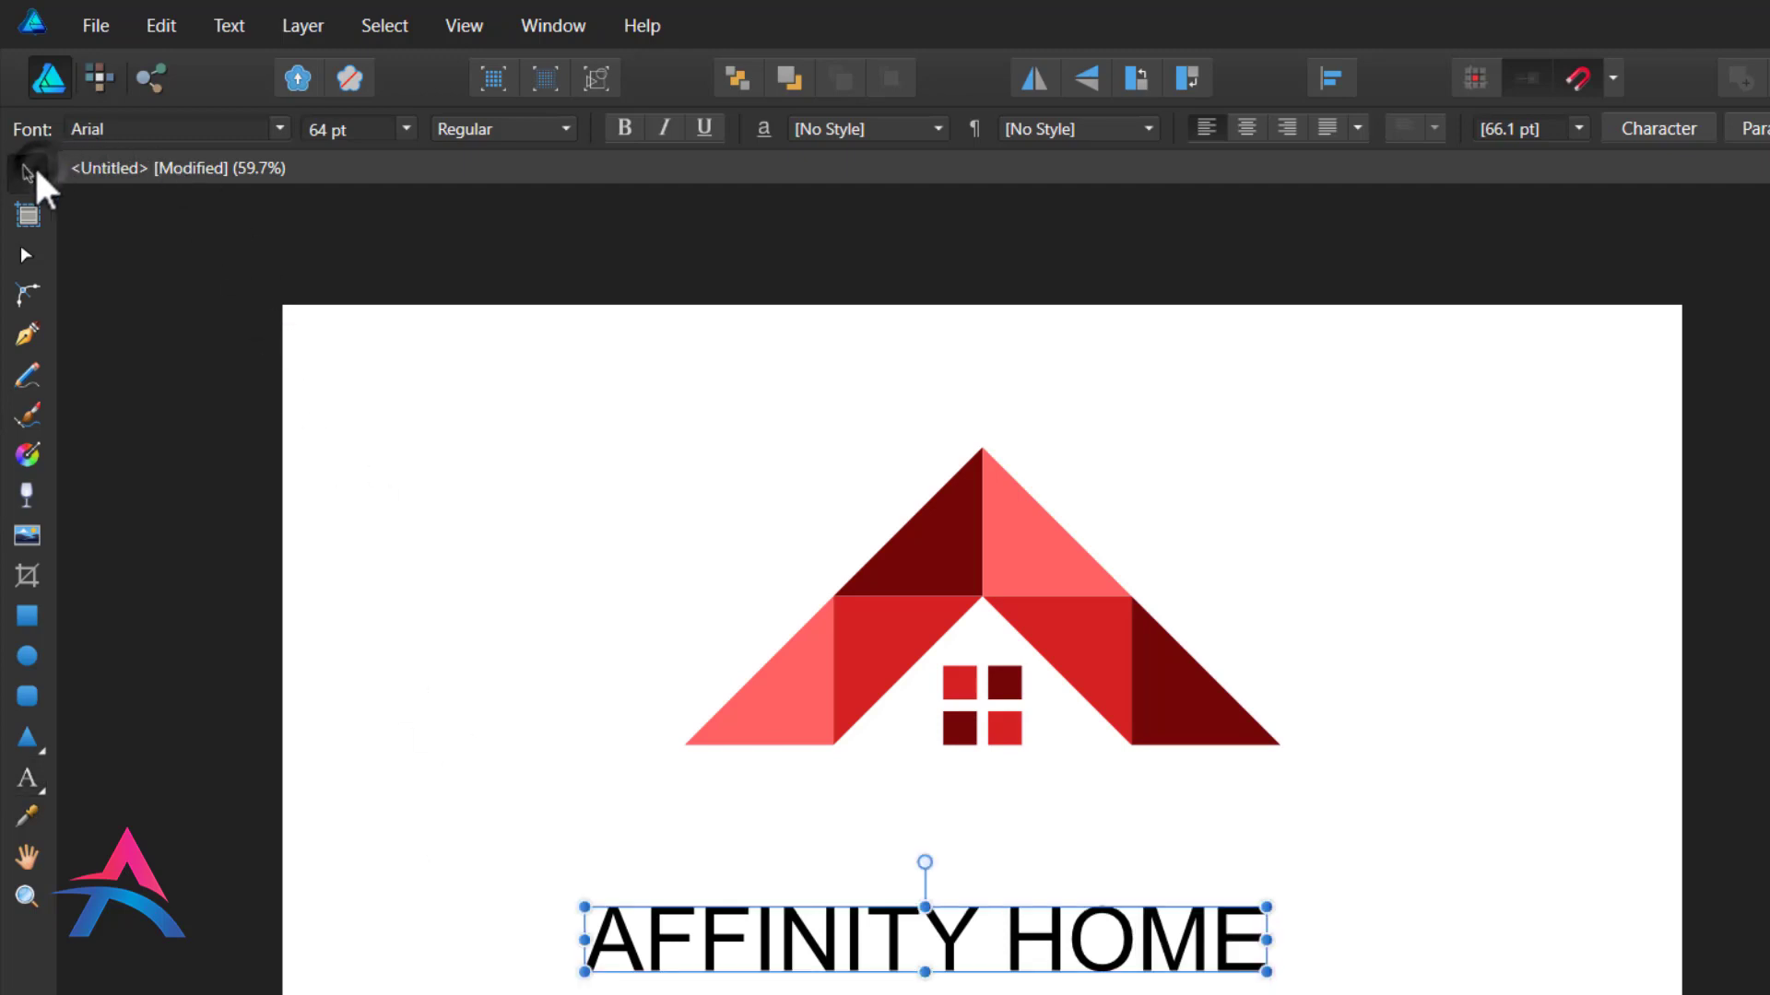
left_click(273, 129)
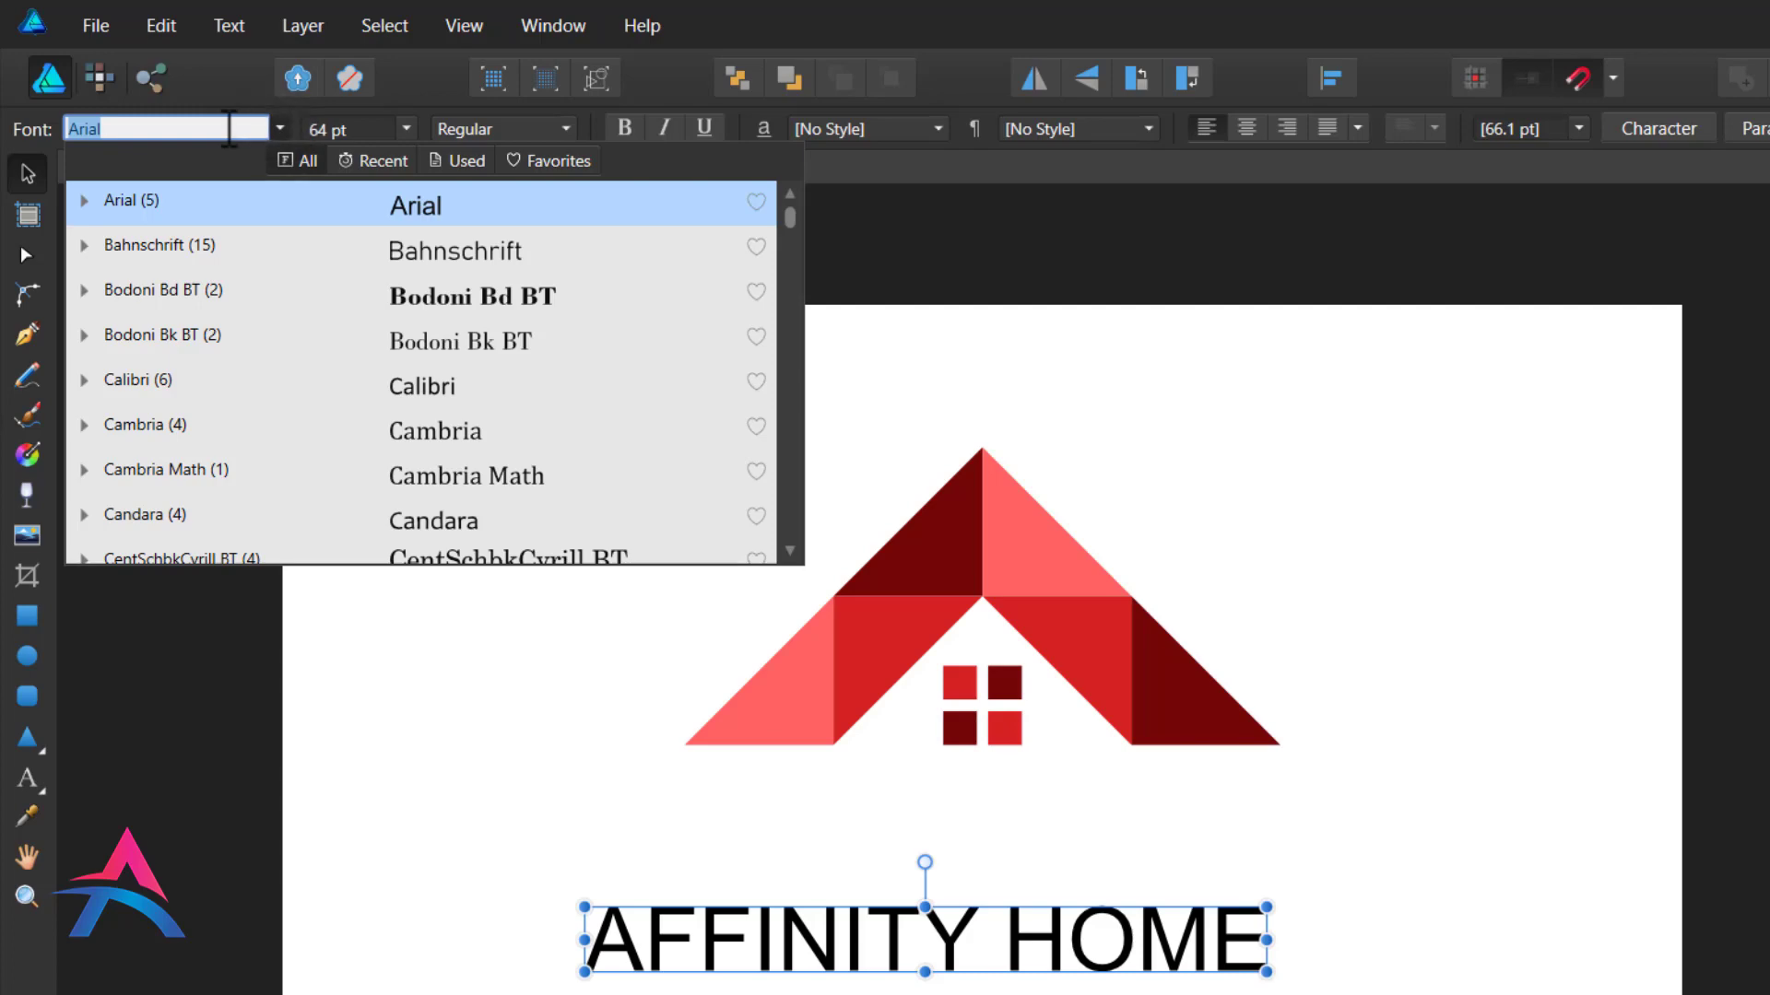
type("Ex")
left_click(339, 212)
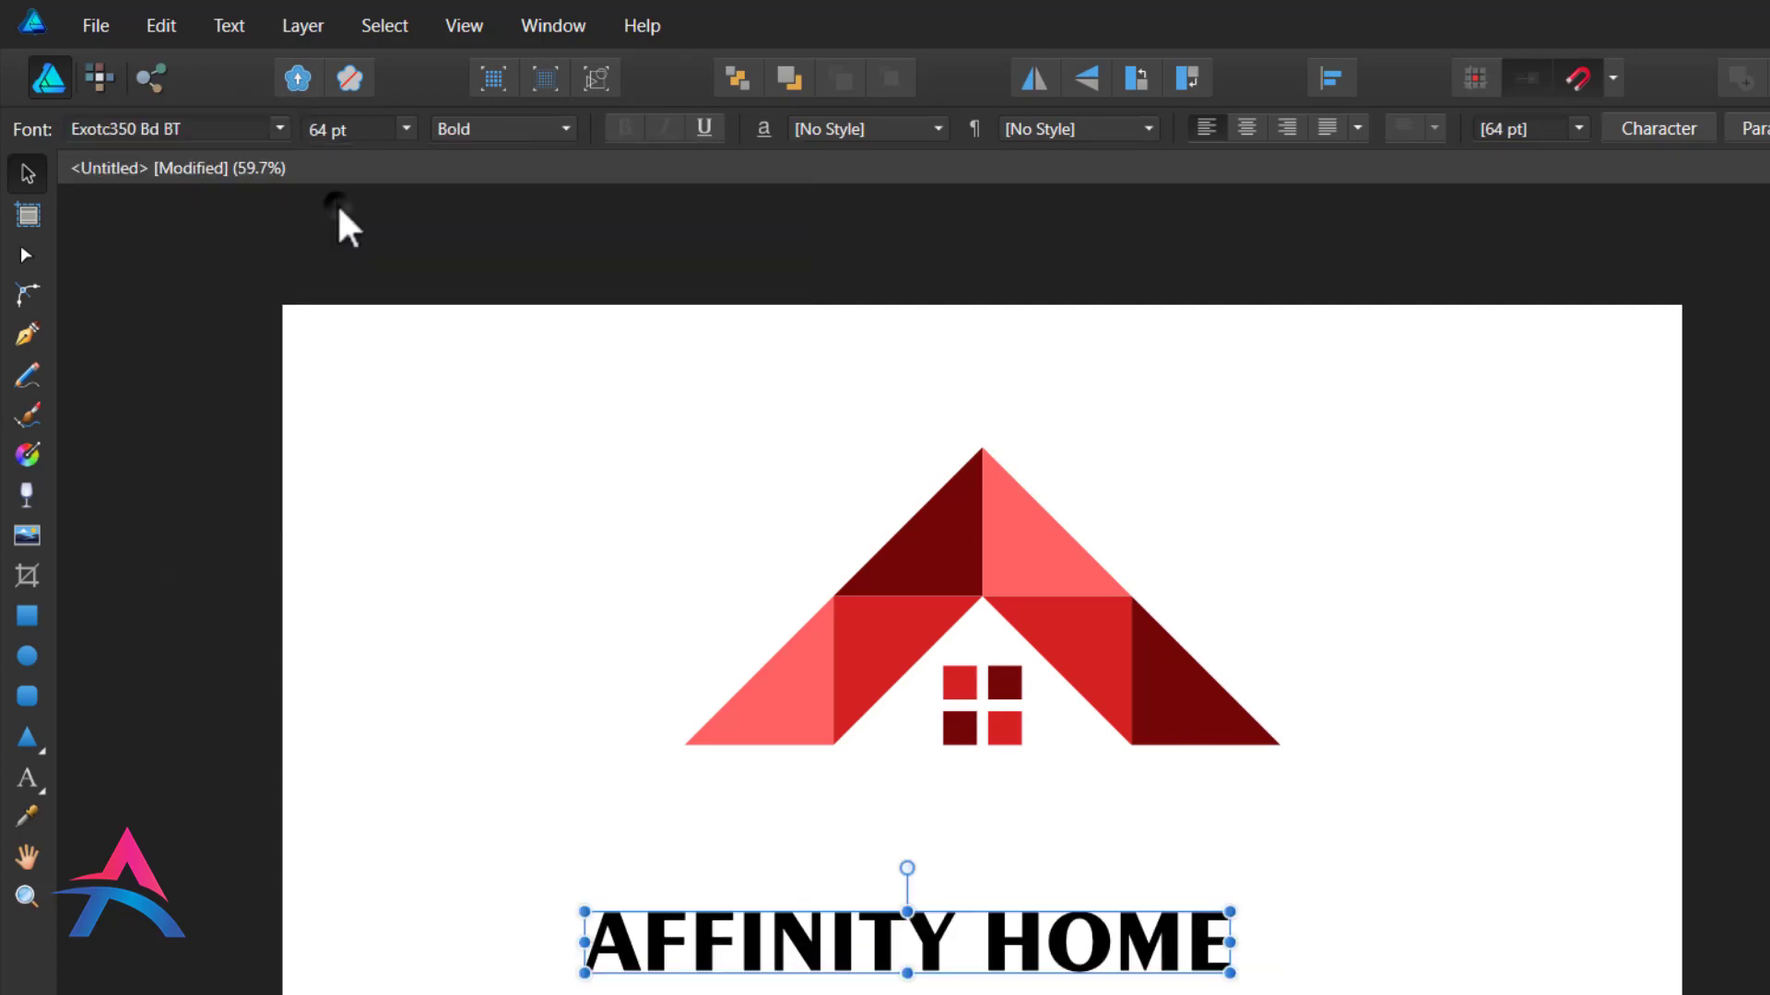
Step: Scale the text to about 5 in wide, centred just below the house, and fill it with dark grey
left_click_drag(942, 945, 1025, 876)
left_click_drag(662, 889, 807, 875)
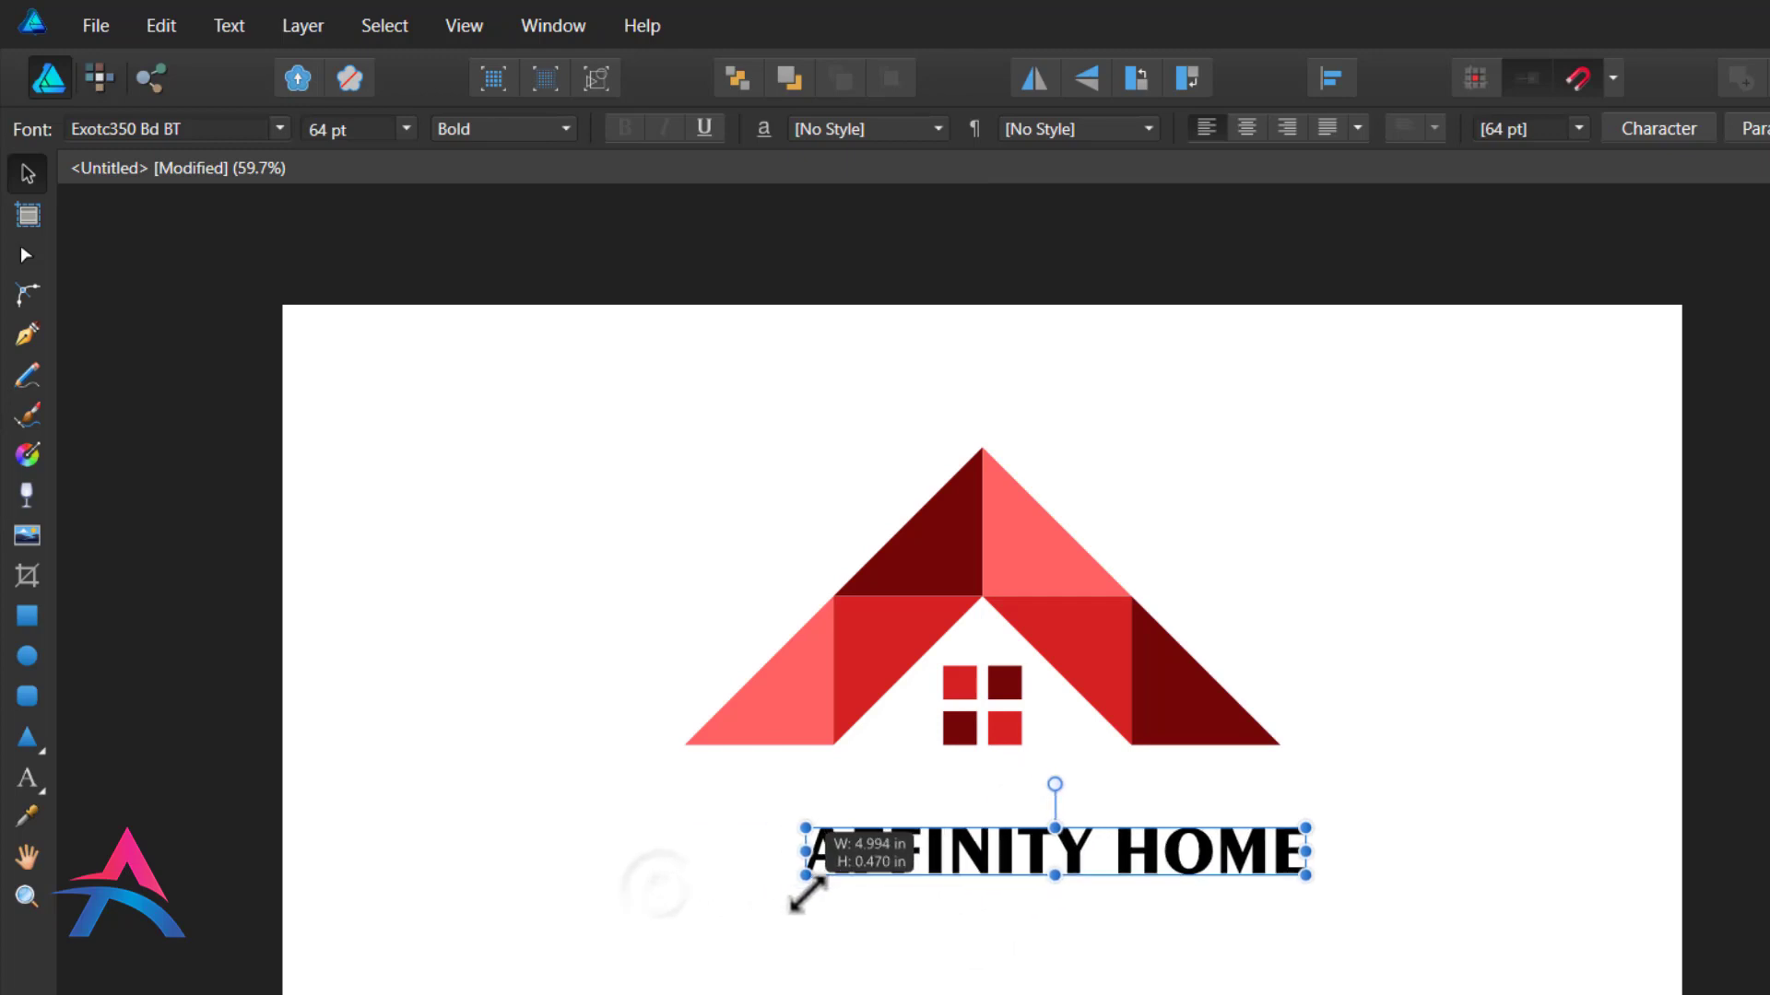
left_click_drag(1085, 850, 1011, 809)
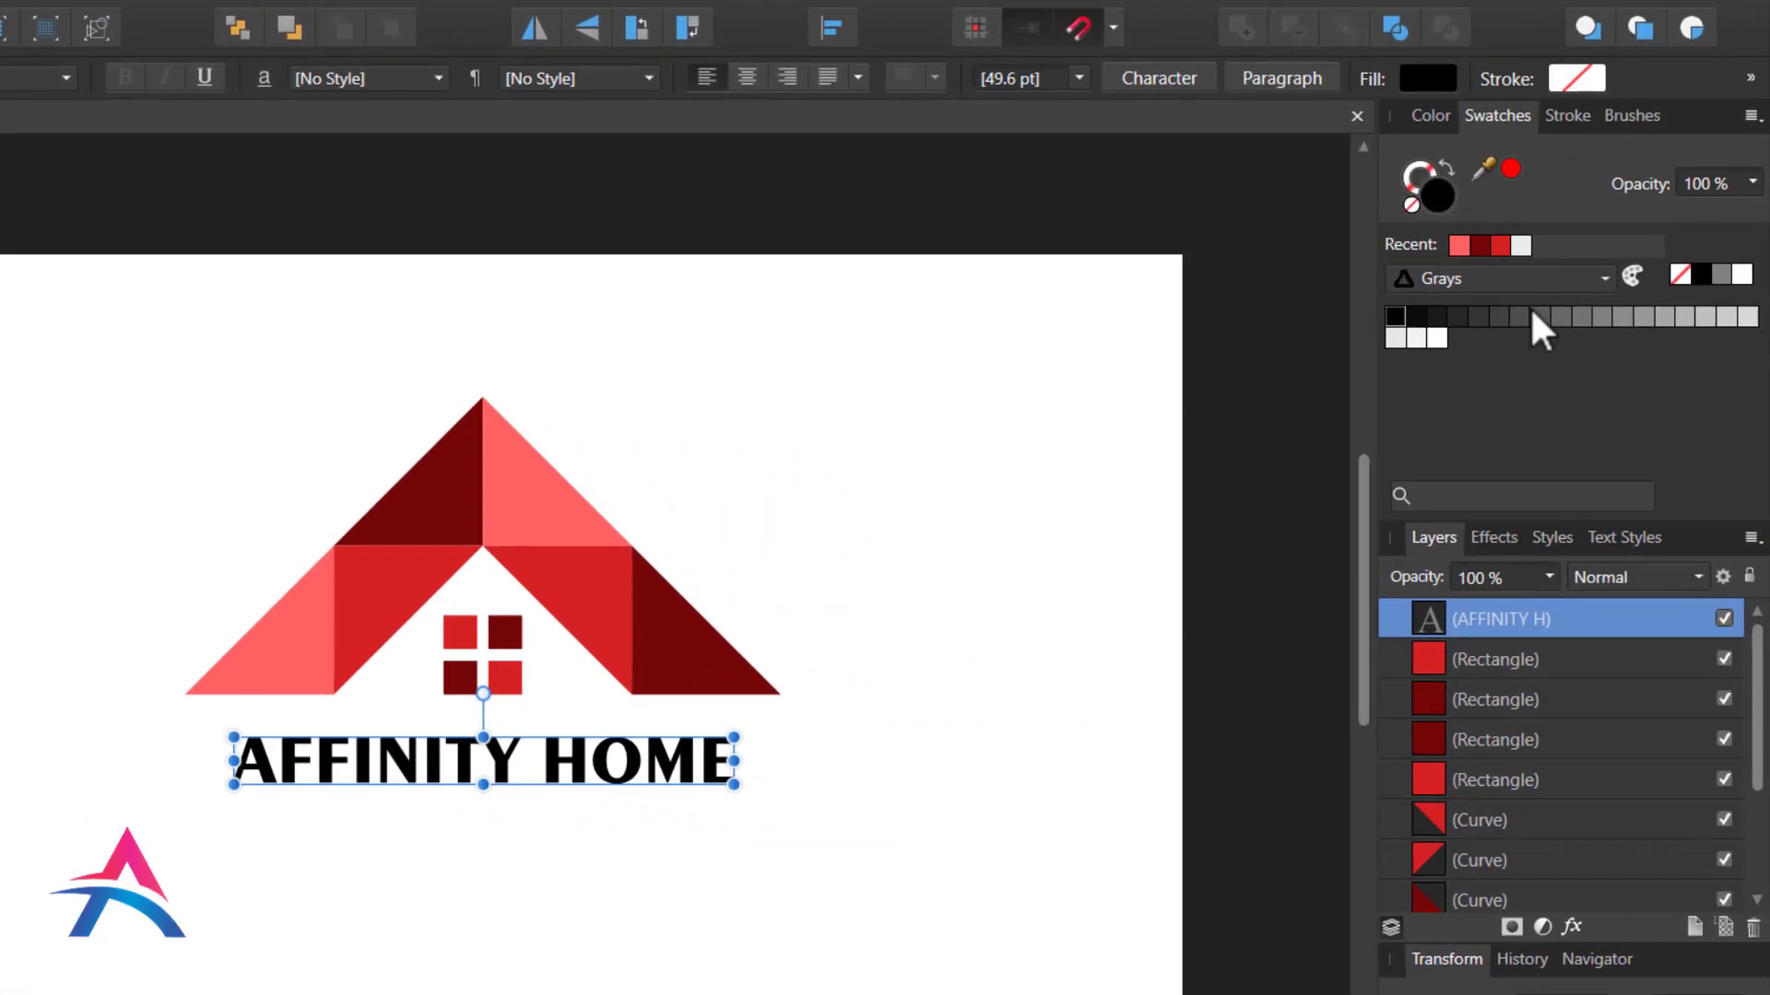
left_click(1535, 317)
left_click(975, 466)
Step: Select the house and its text together, enlarge them proportionally and recentre them on the page
left_click_drag(949, 311, 87, 955)
left_click_drag(185, 790, 53, 899)
left_click_drag(485, 558, 509, 559)
left_click(1034, 618)
Step: Copy and paste the dark red triangle at the roof's upper left in place, and fill the copy with white
scroll(474, 621, "up", 3)
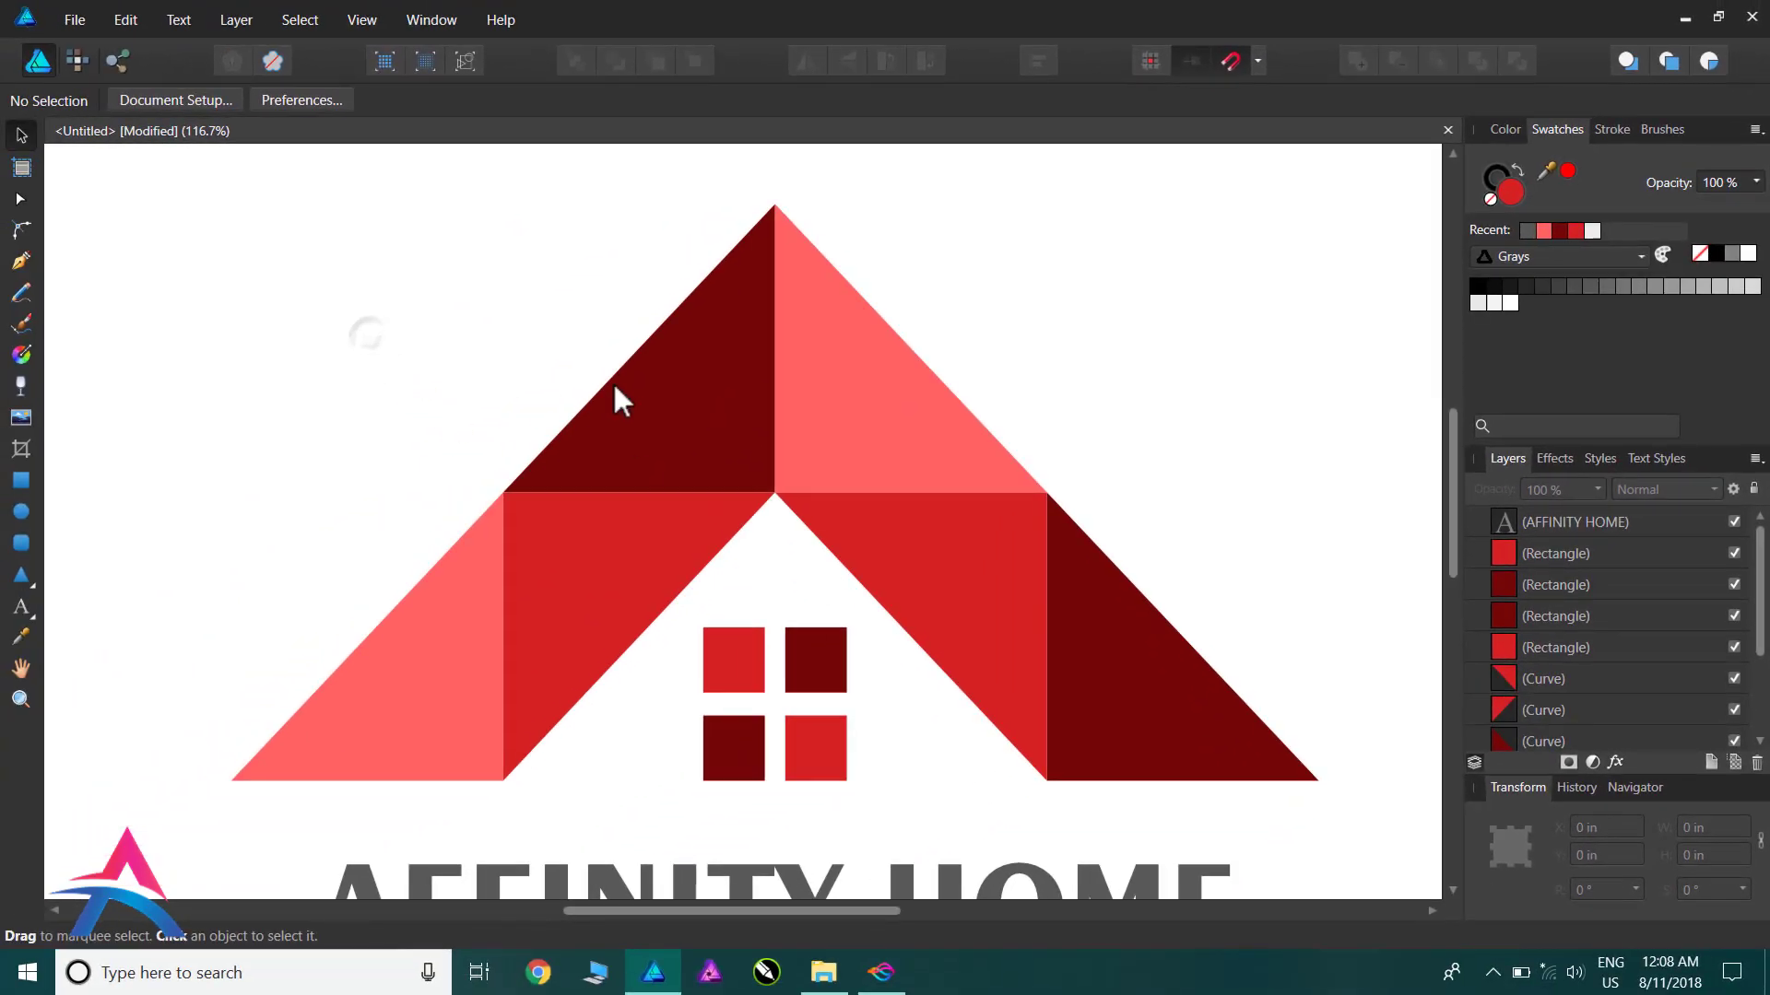
left_click(342, 434)
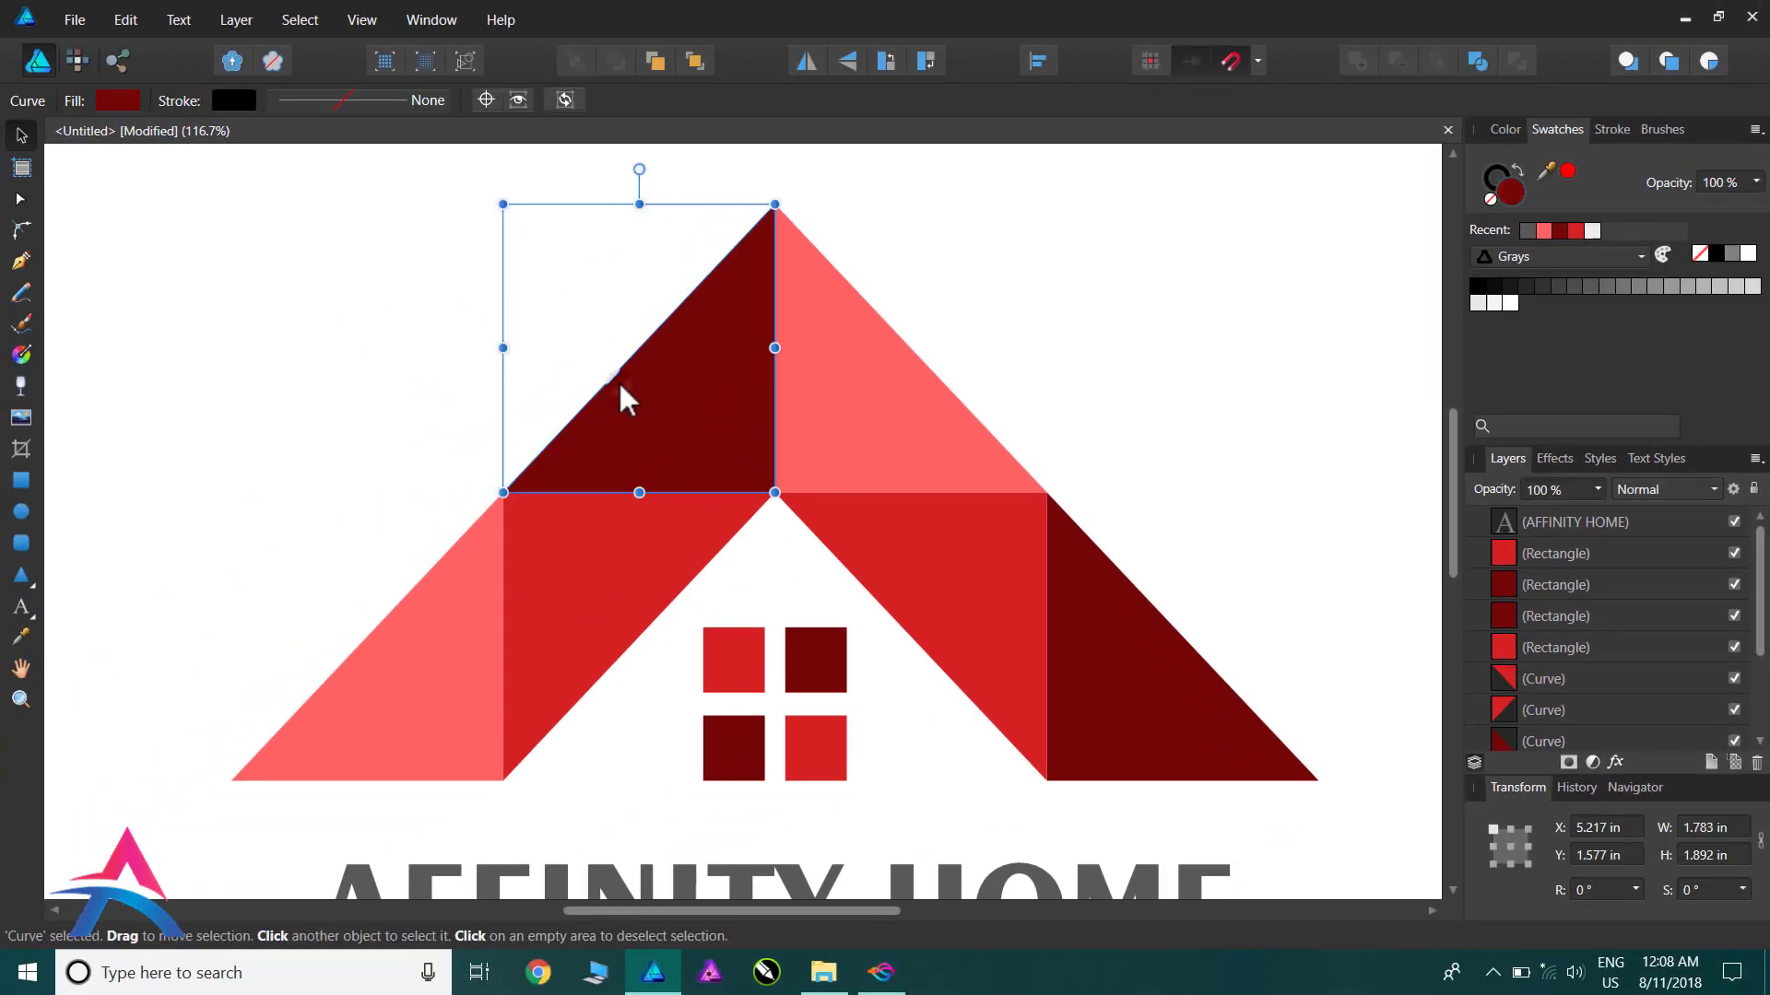
left_click(123, 21)
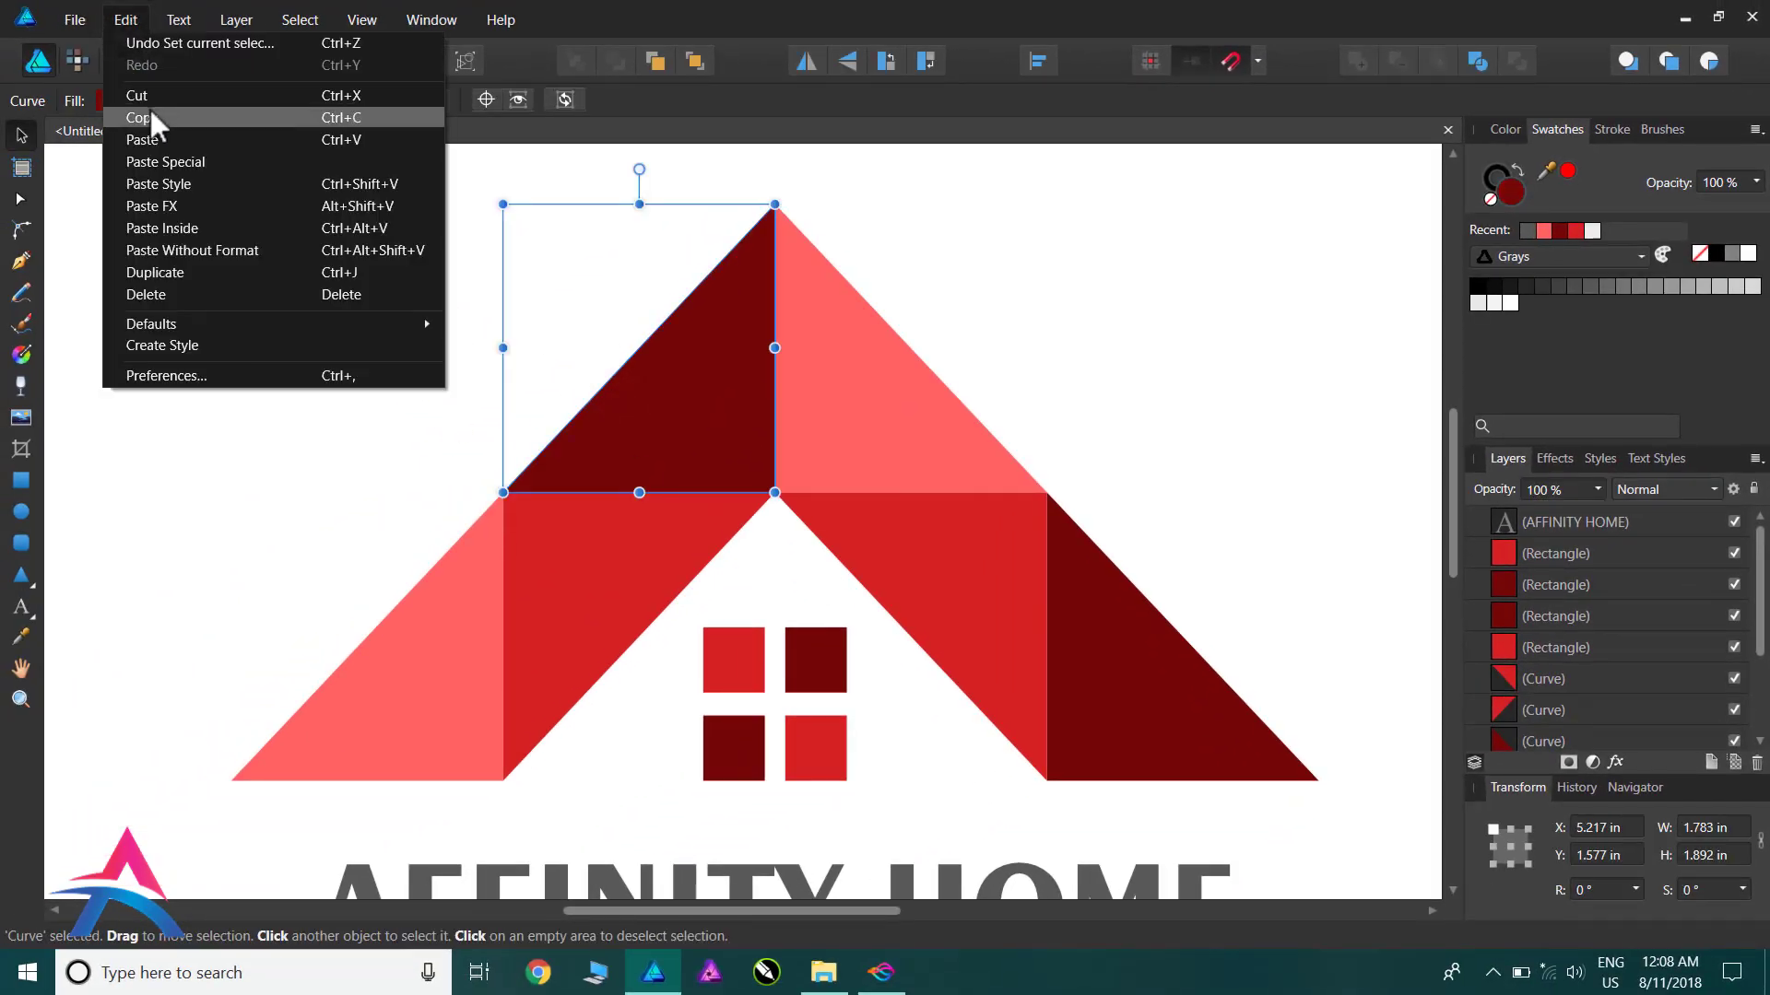
left_click(152, 114)
left_click(134, 19)
left_click(148, 139)
left_click(403, 346)
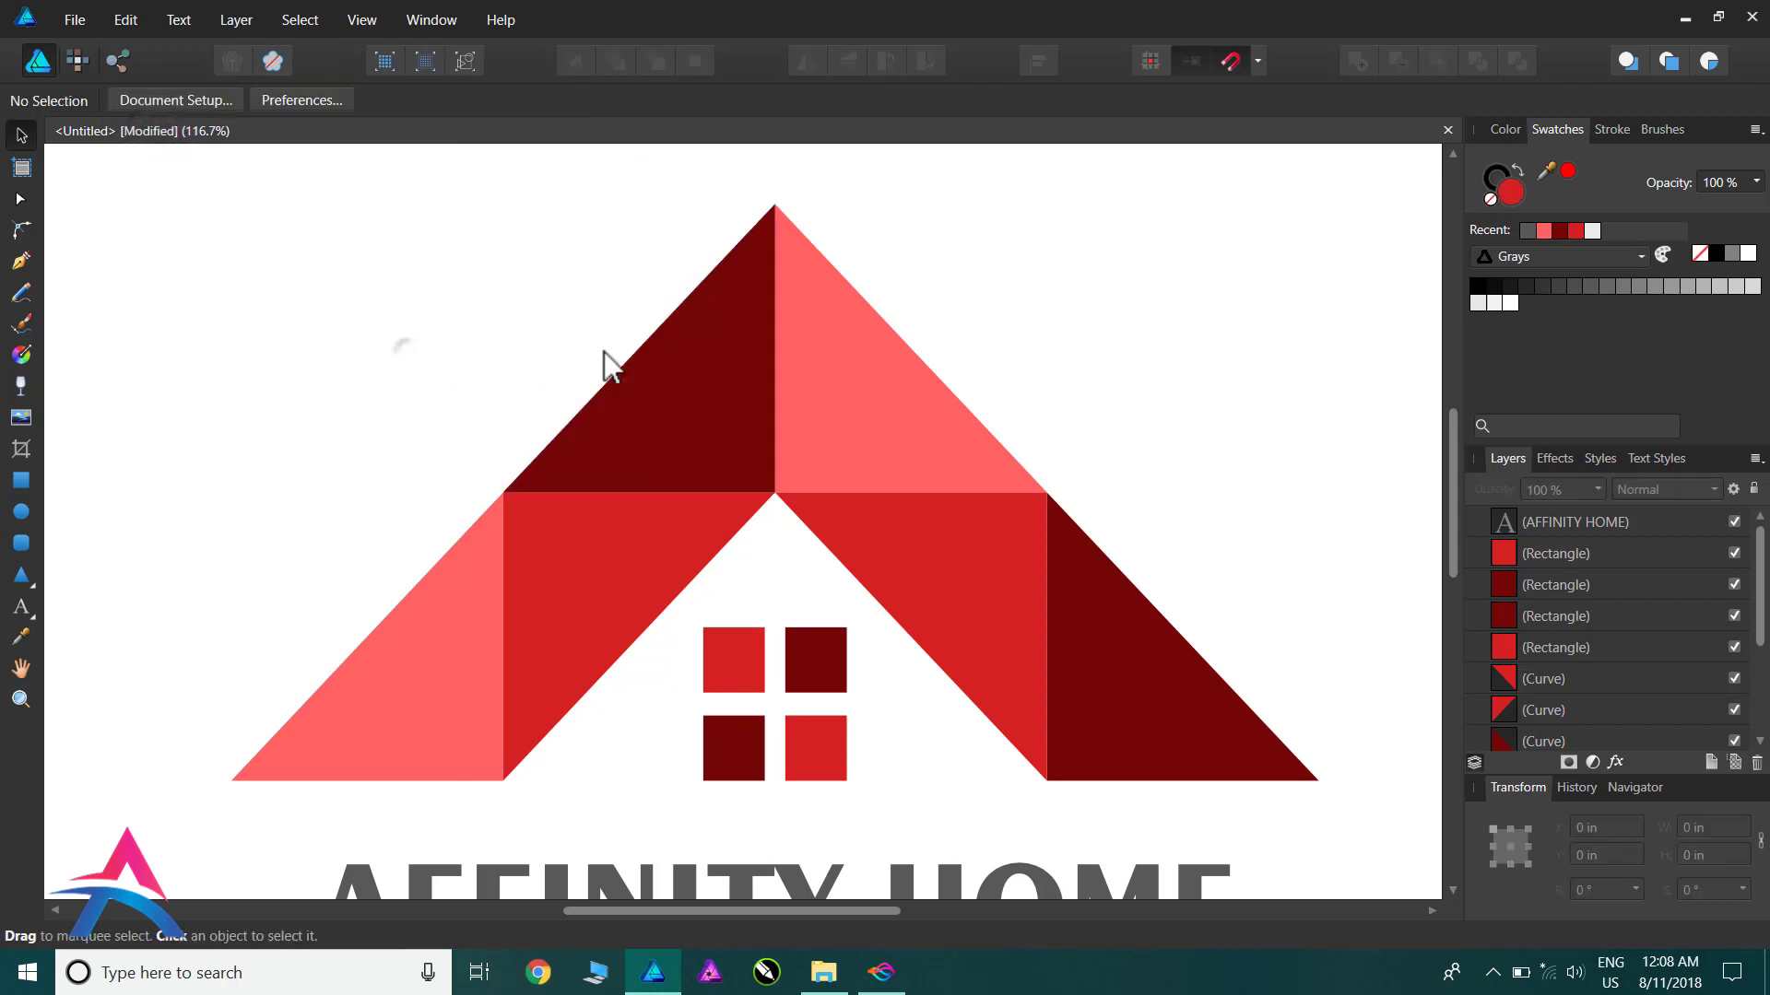
left_click(646, 363)
left_click(1511, 300)
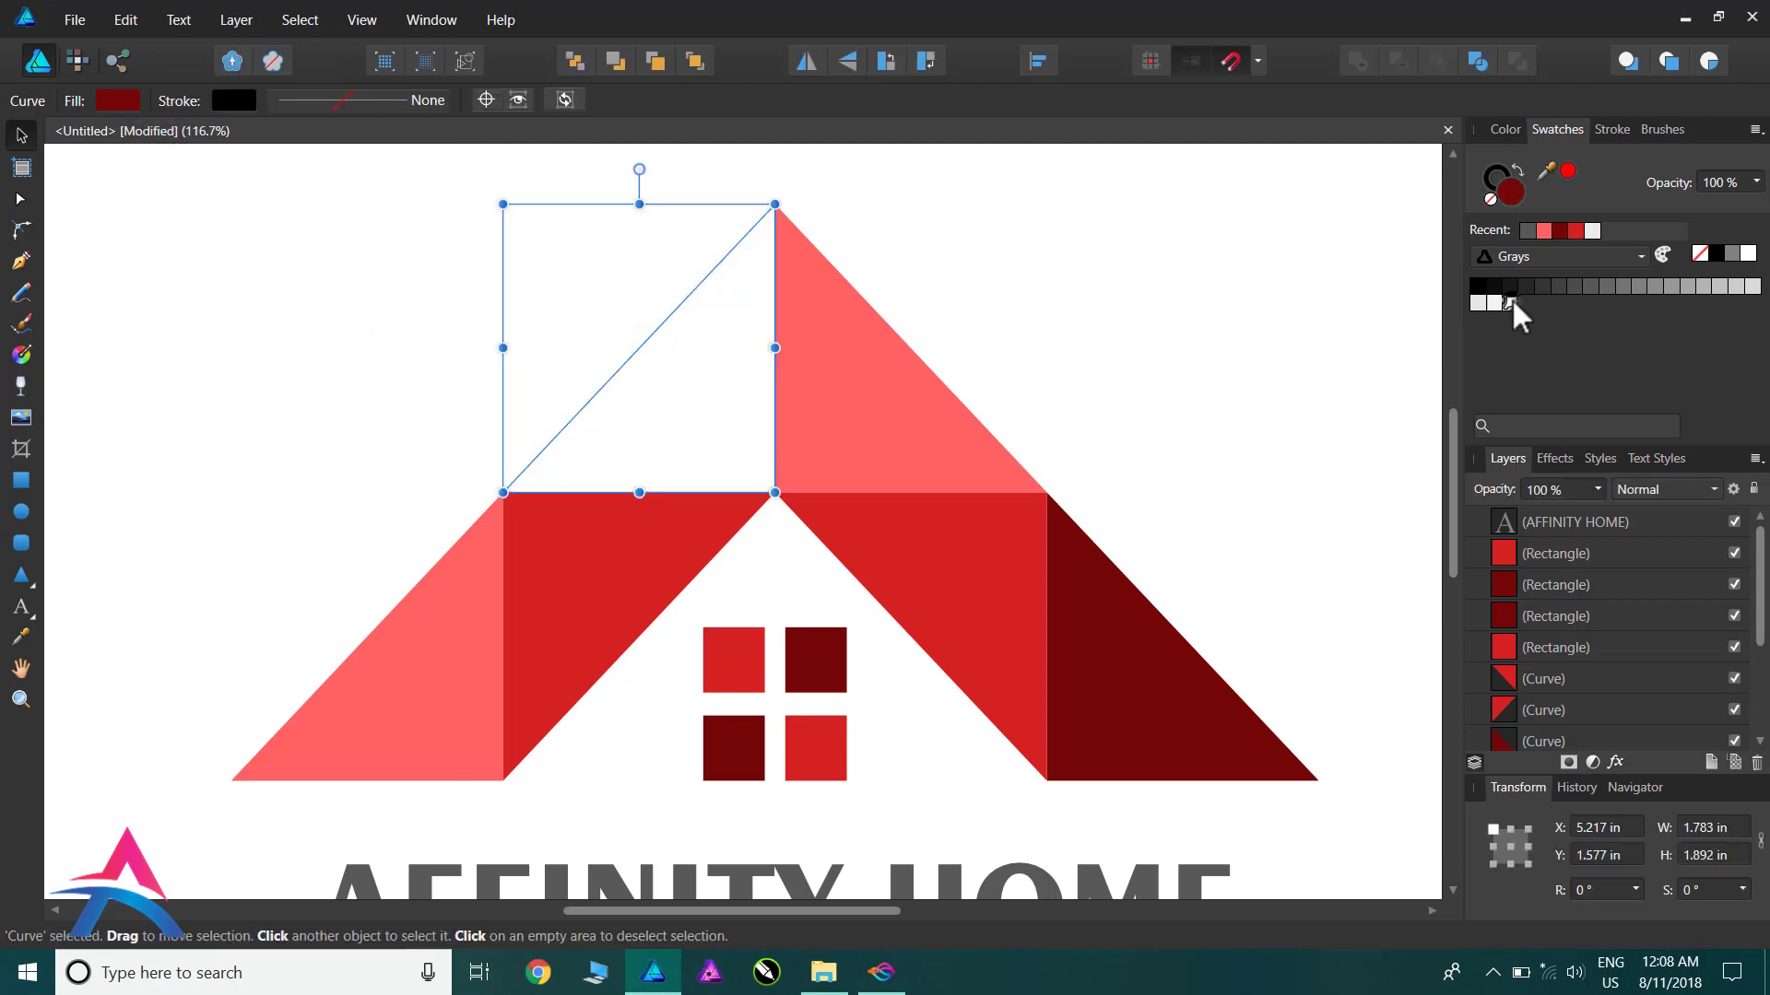
Step: Reshape the white triangle by adding a node on its lower edge and stretching both lower-left nodes to the left leg's foot
left_click(20, 199)
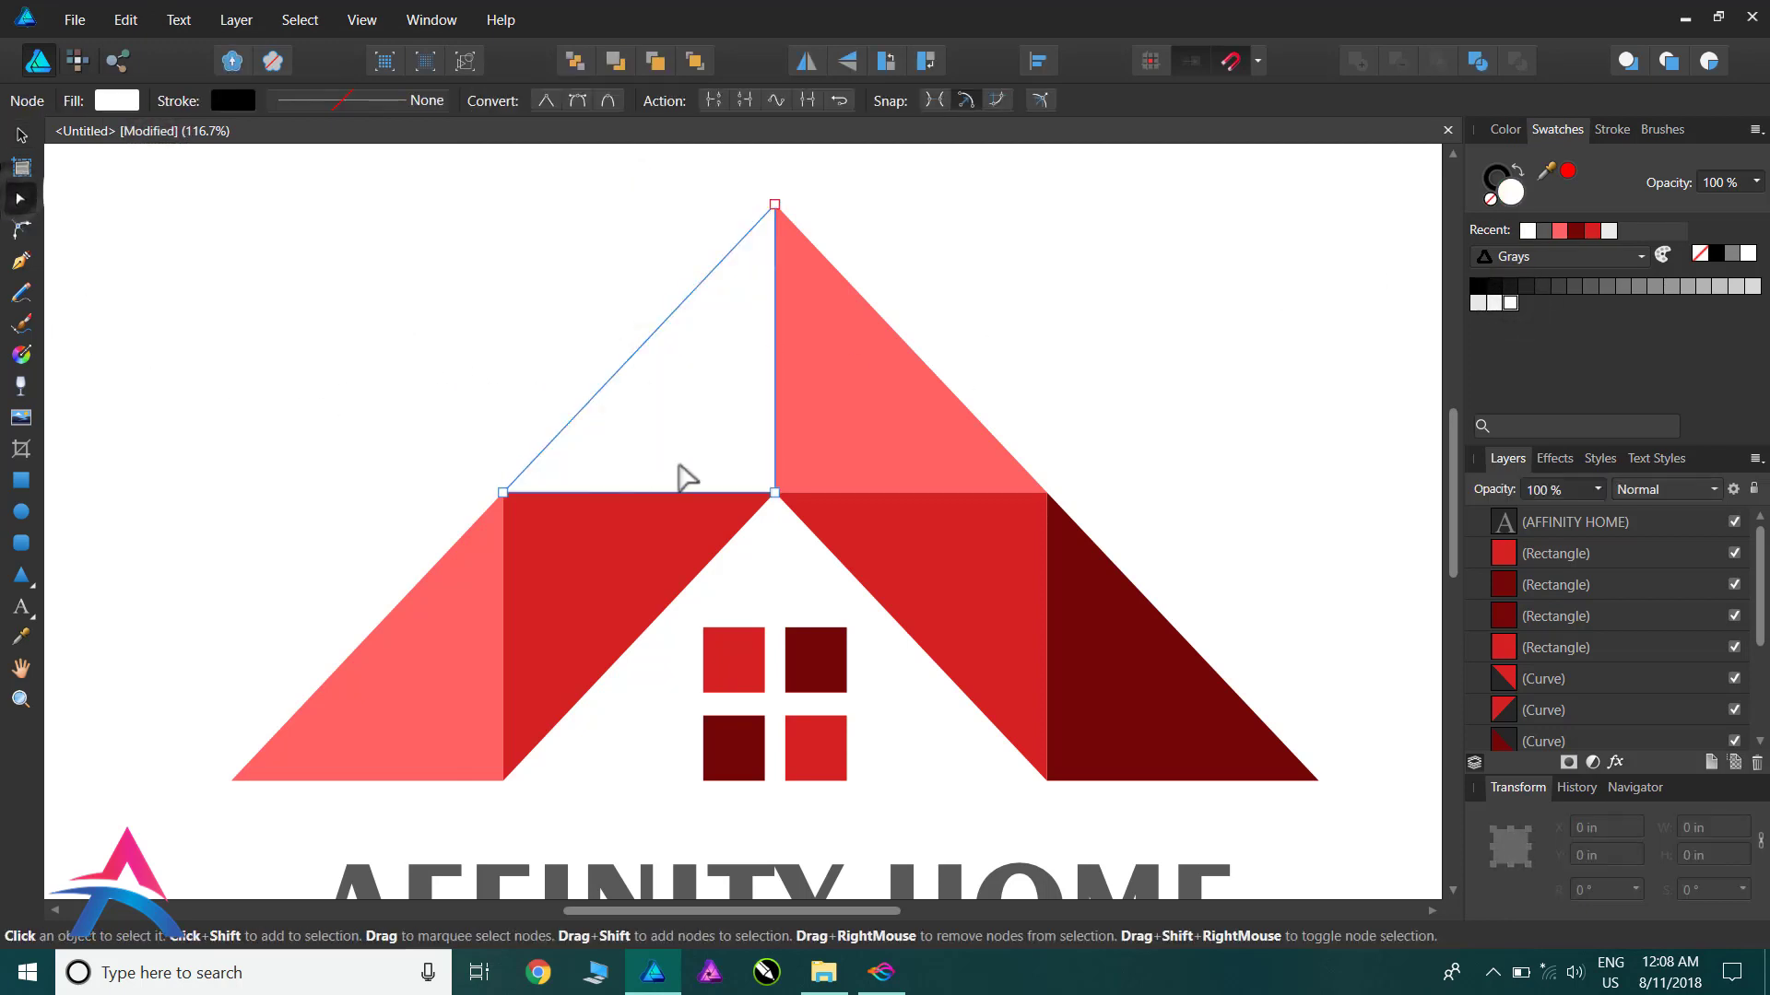
left_click(728, 491)
left_click_drag(728, 493, 481, 764)
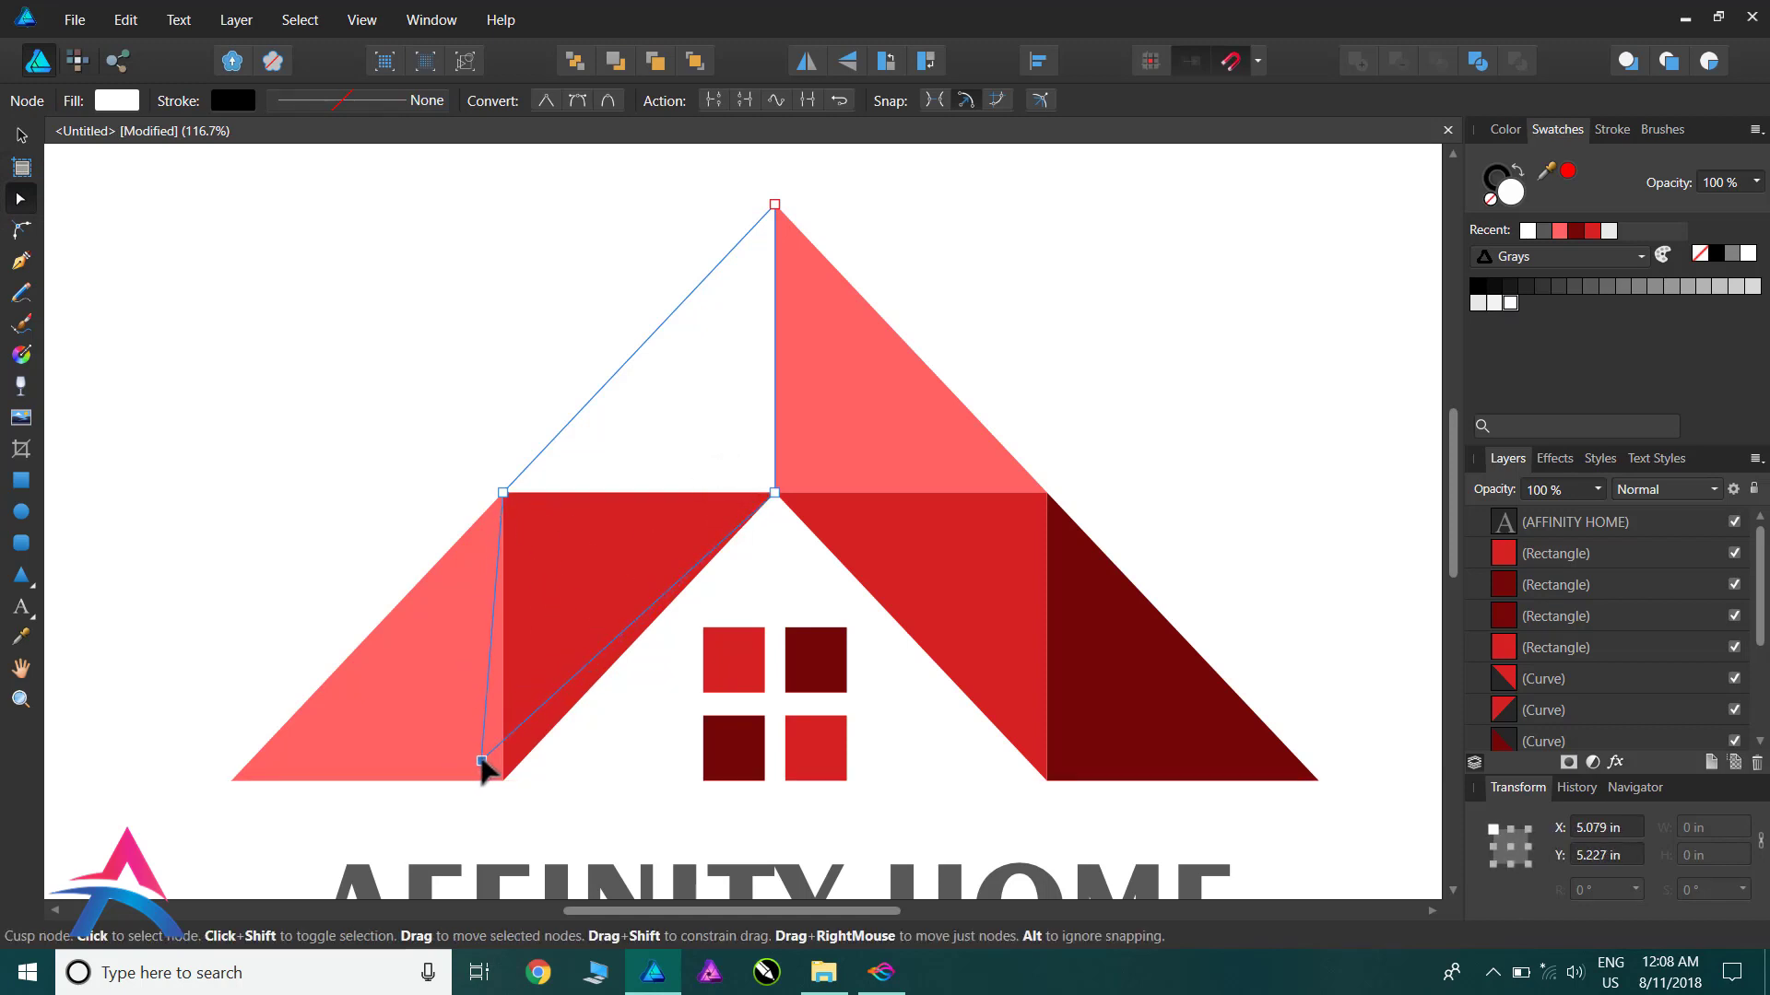
left_click_drag(504, 495, 280, 763)
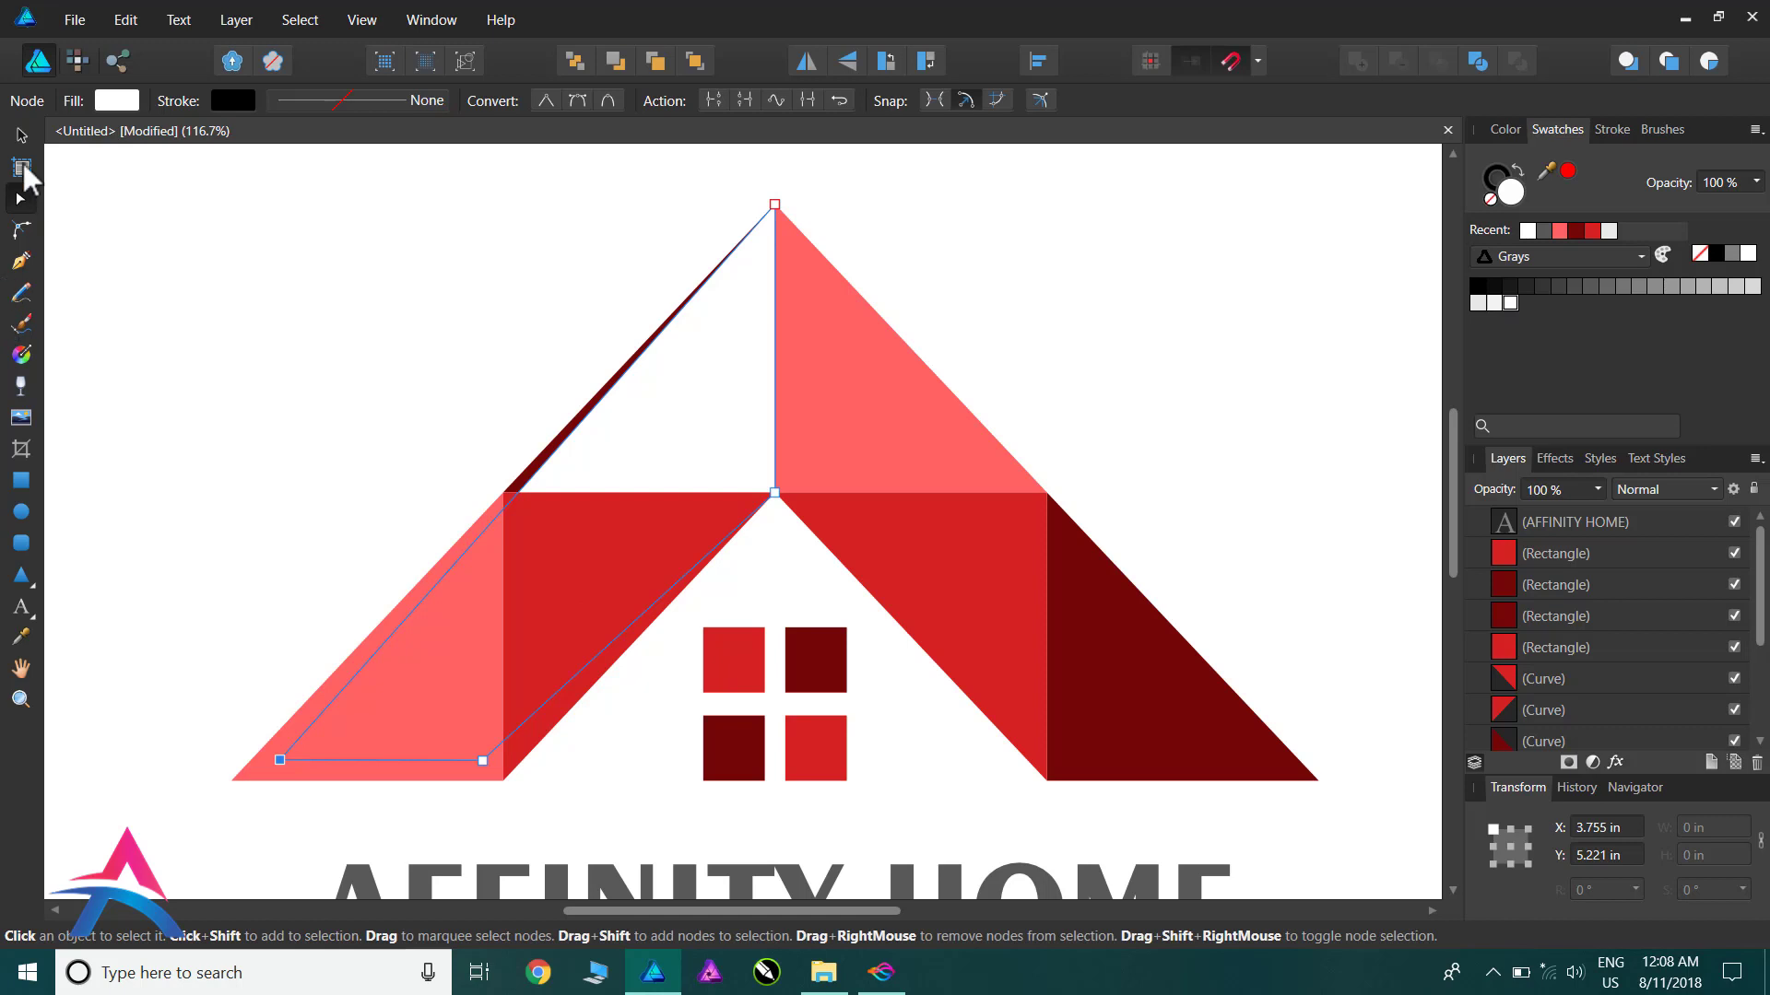
left_click(21, 135)
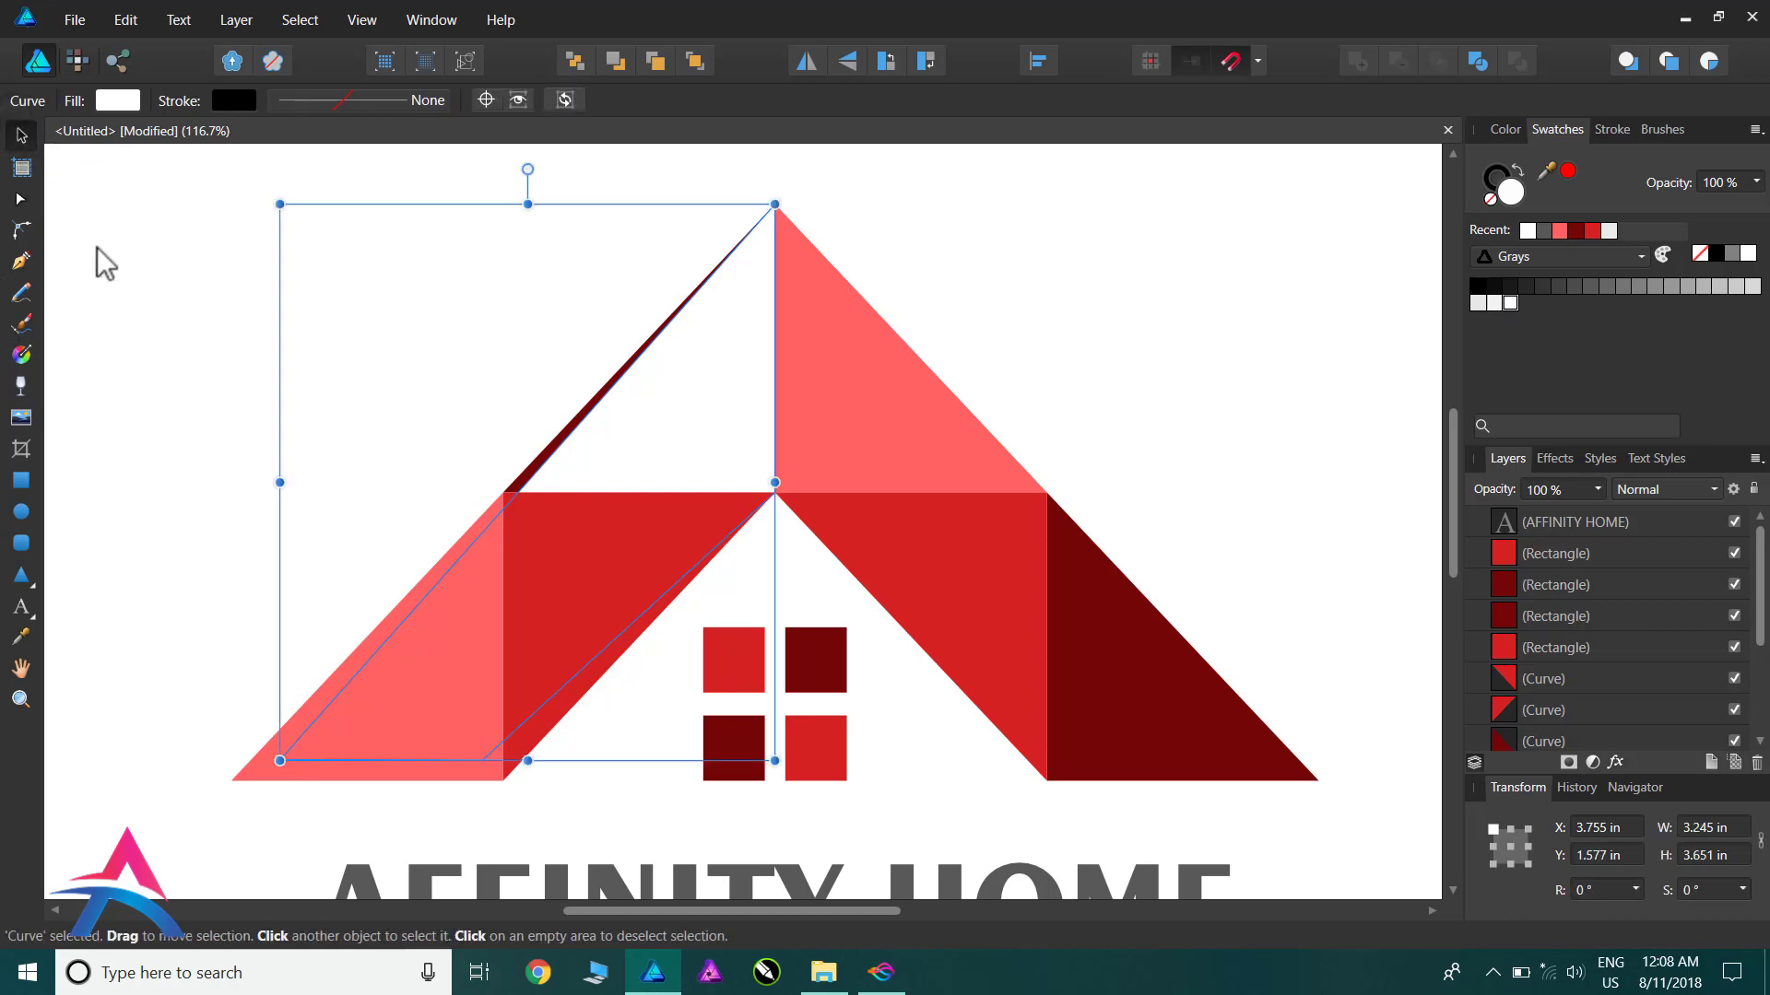
Step: Move the white shape's apex and inner right node inward so that it sits inset from the roof's edges
left_click(22, 199)
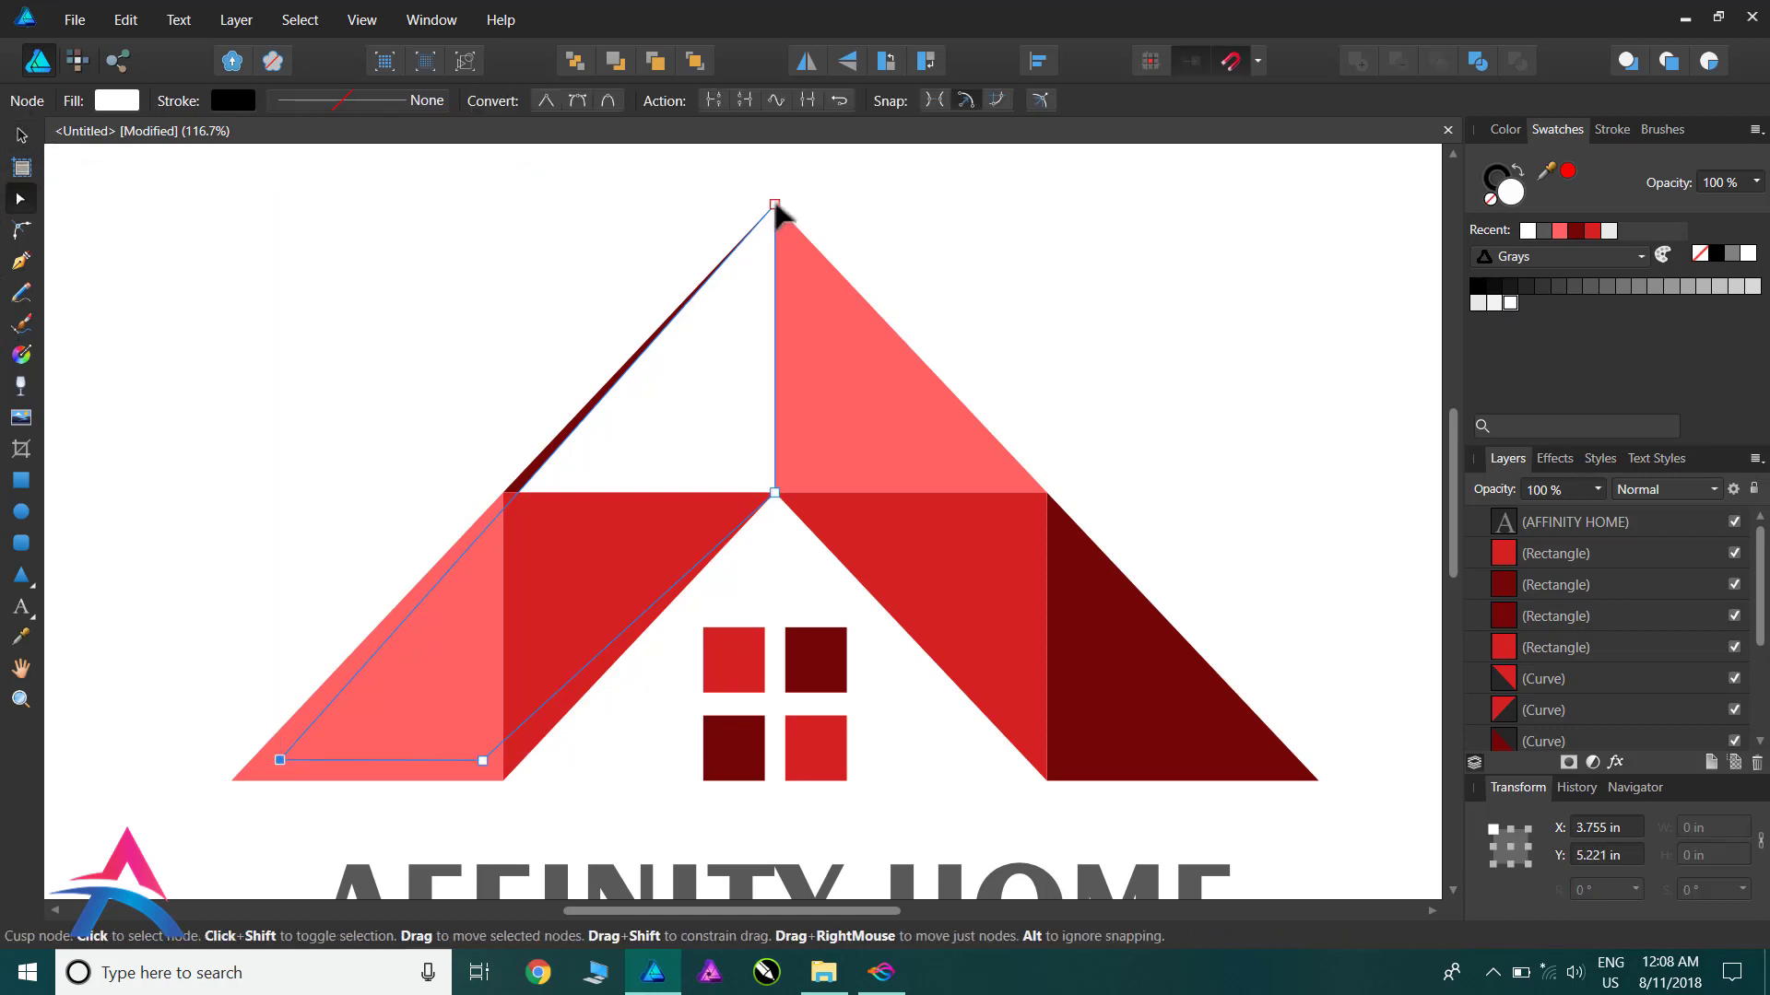
left_click_drag(775, 205, 753, 255)
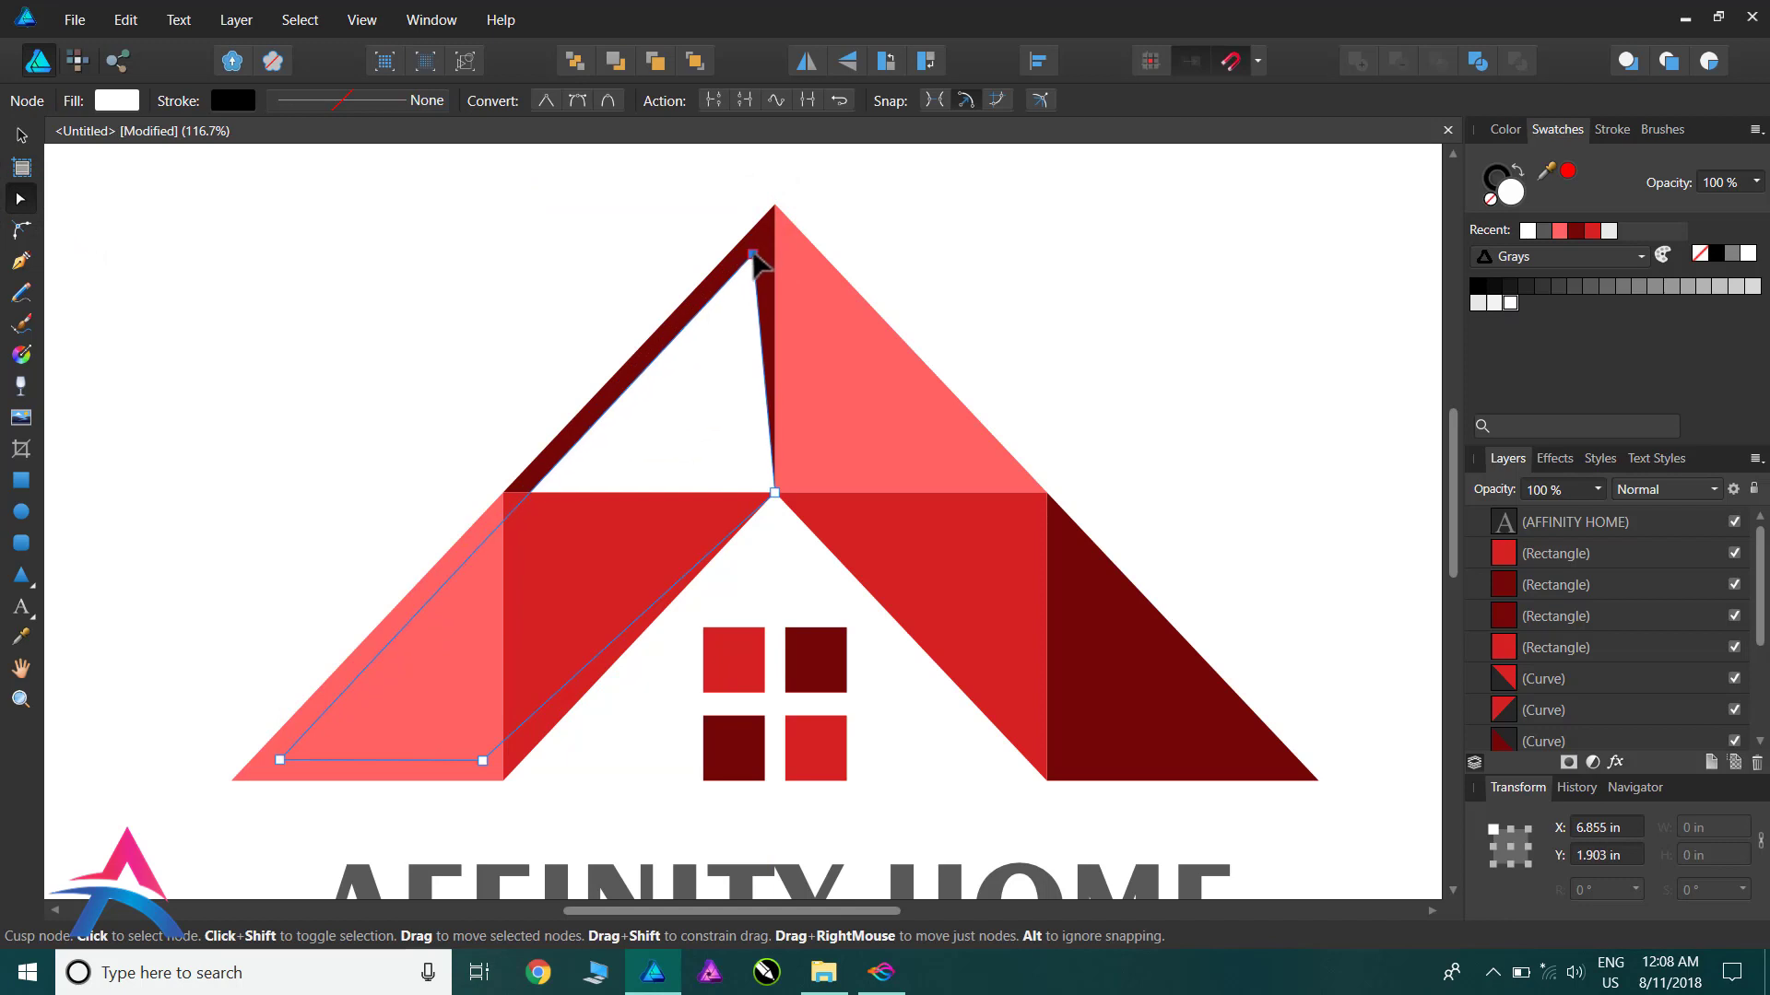
left_click_drag(774, 495, 752, 493)
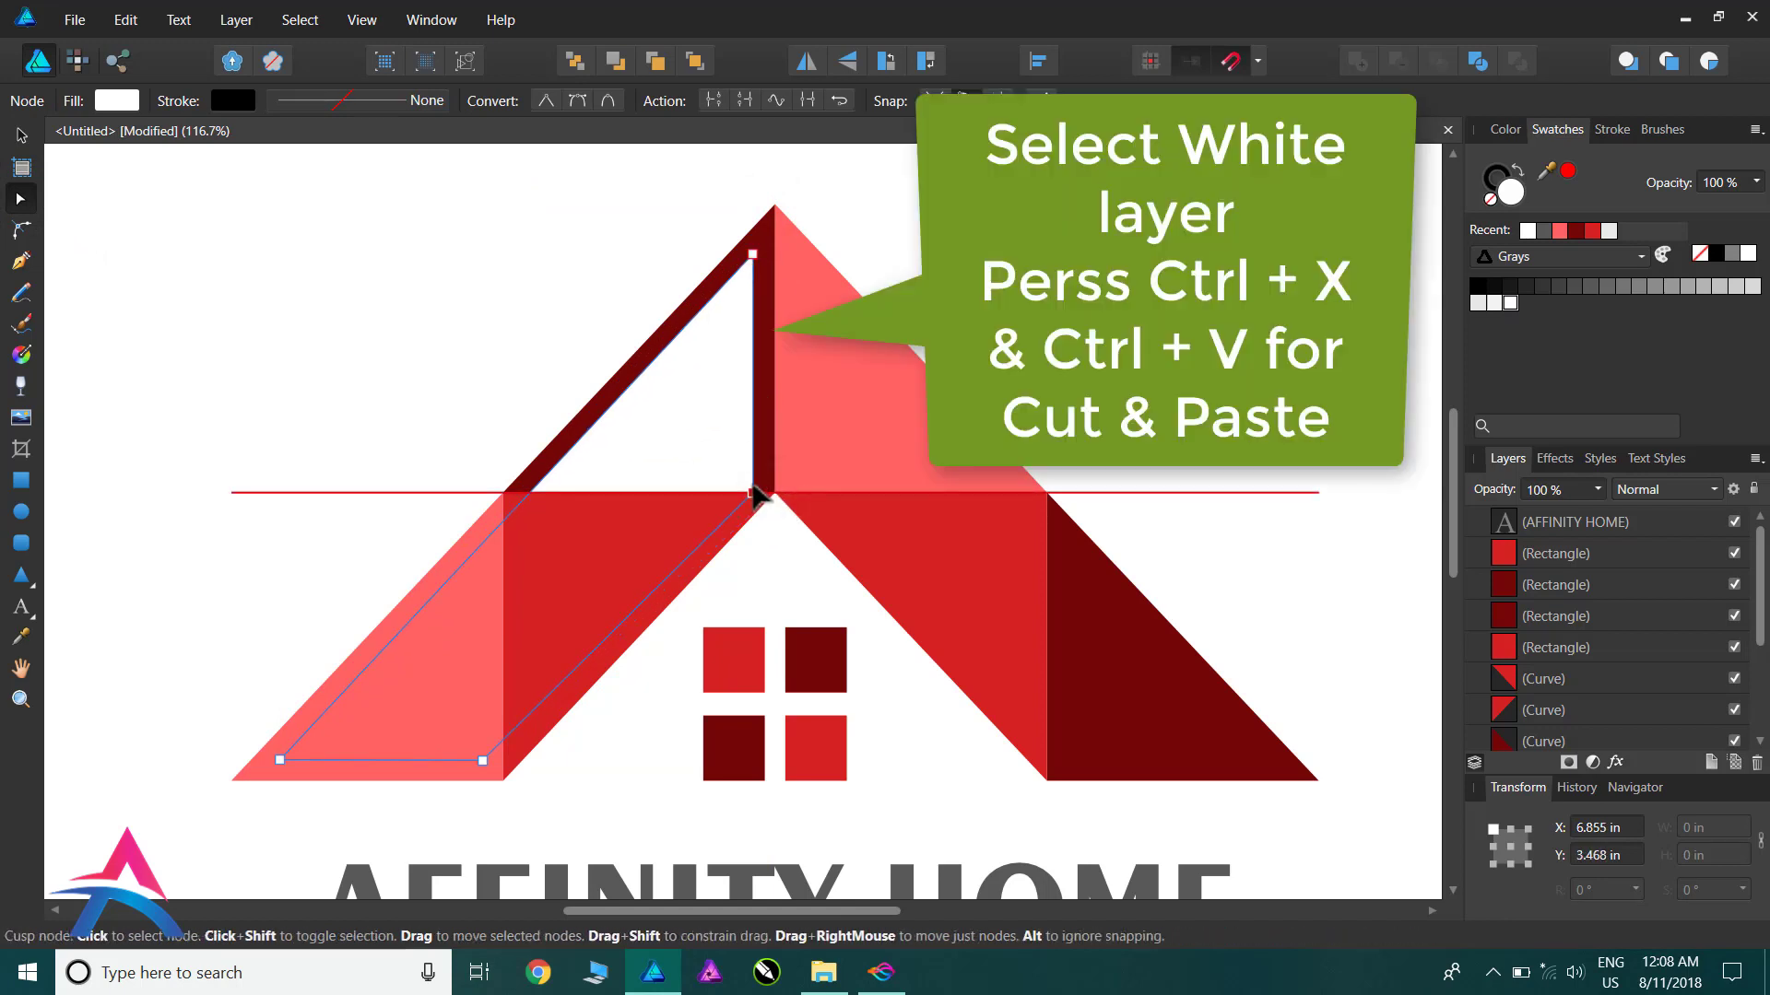
Step: Cut the white shape and paste it back in place above all the other layers
left_click(21, 134)
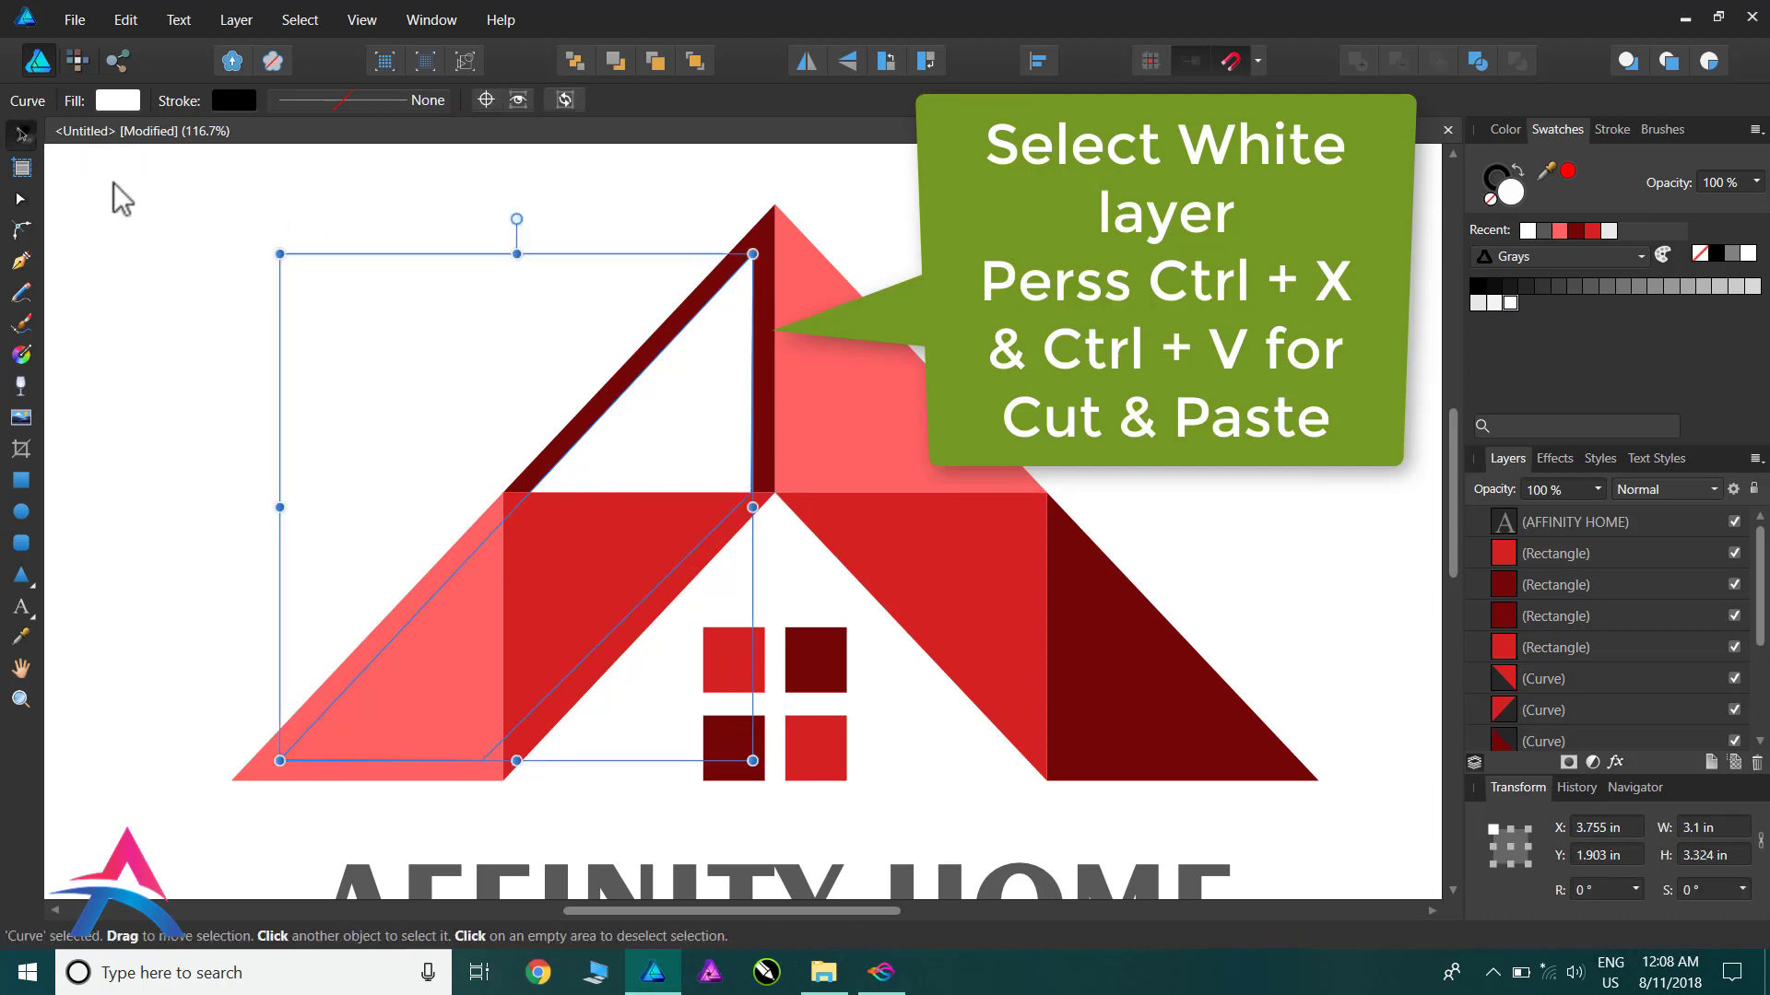
key("ctrl+x")
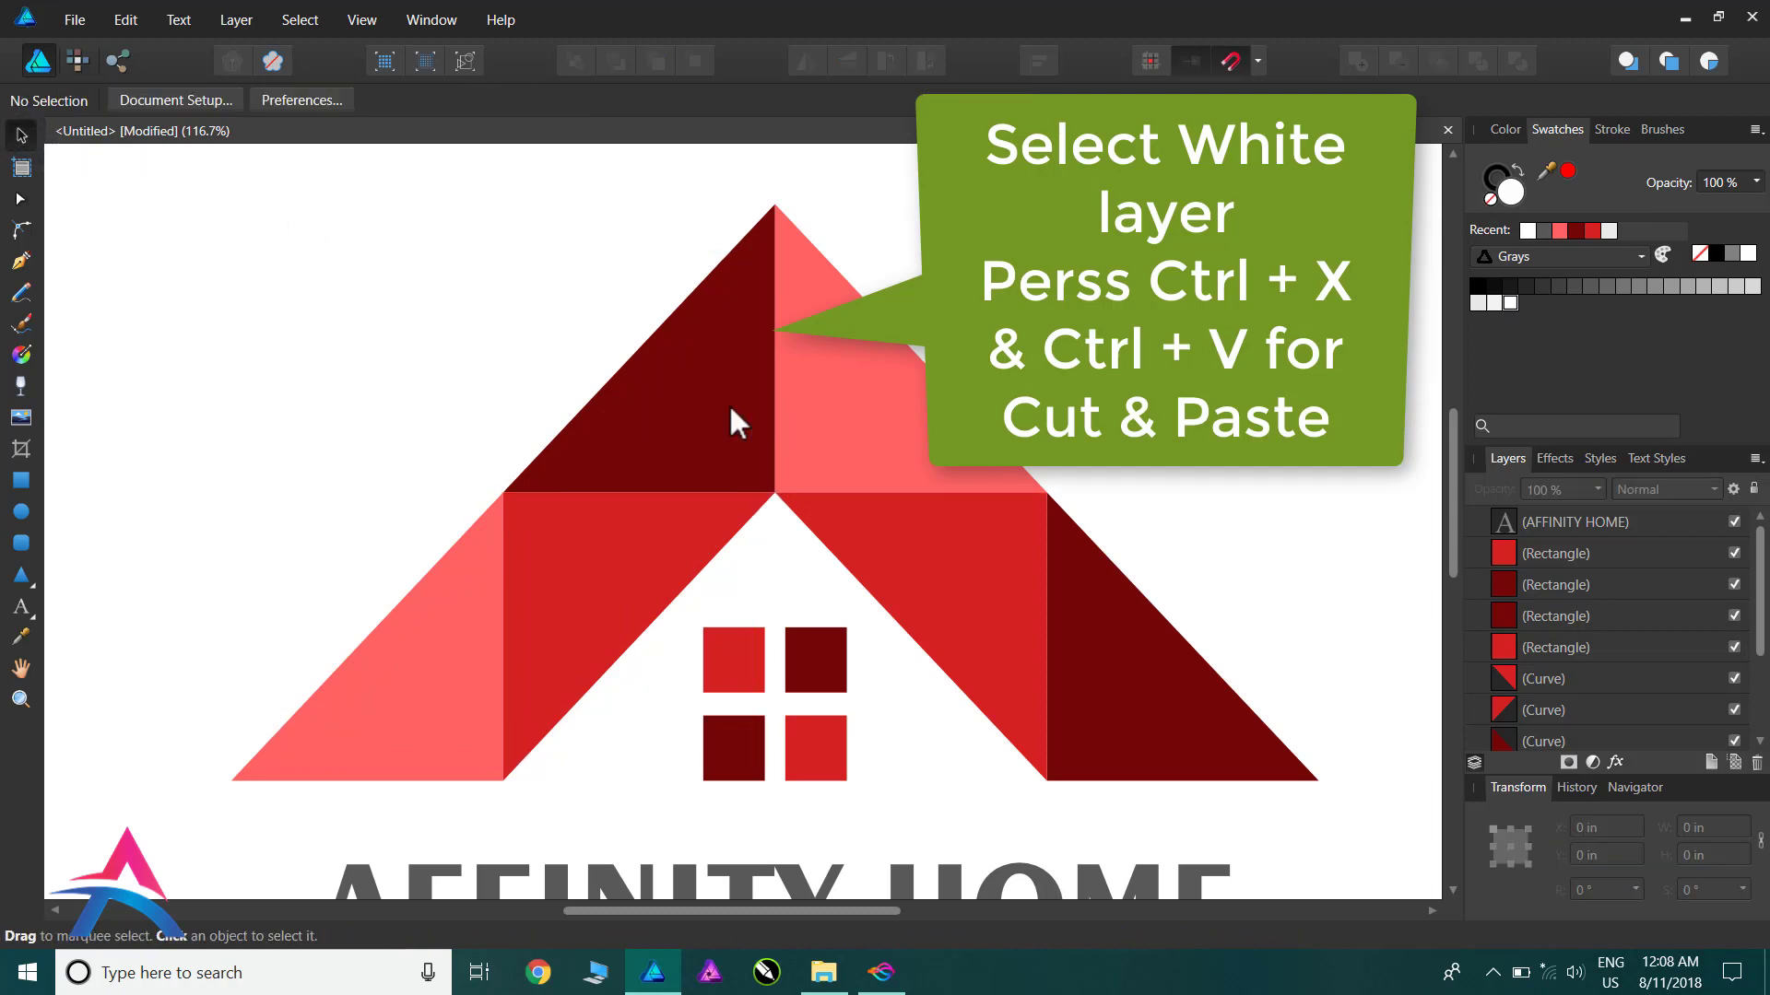
key("ctrl+v")
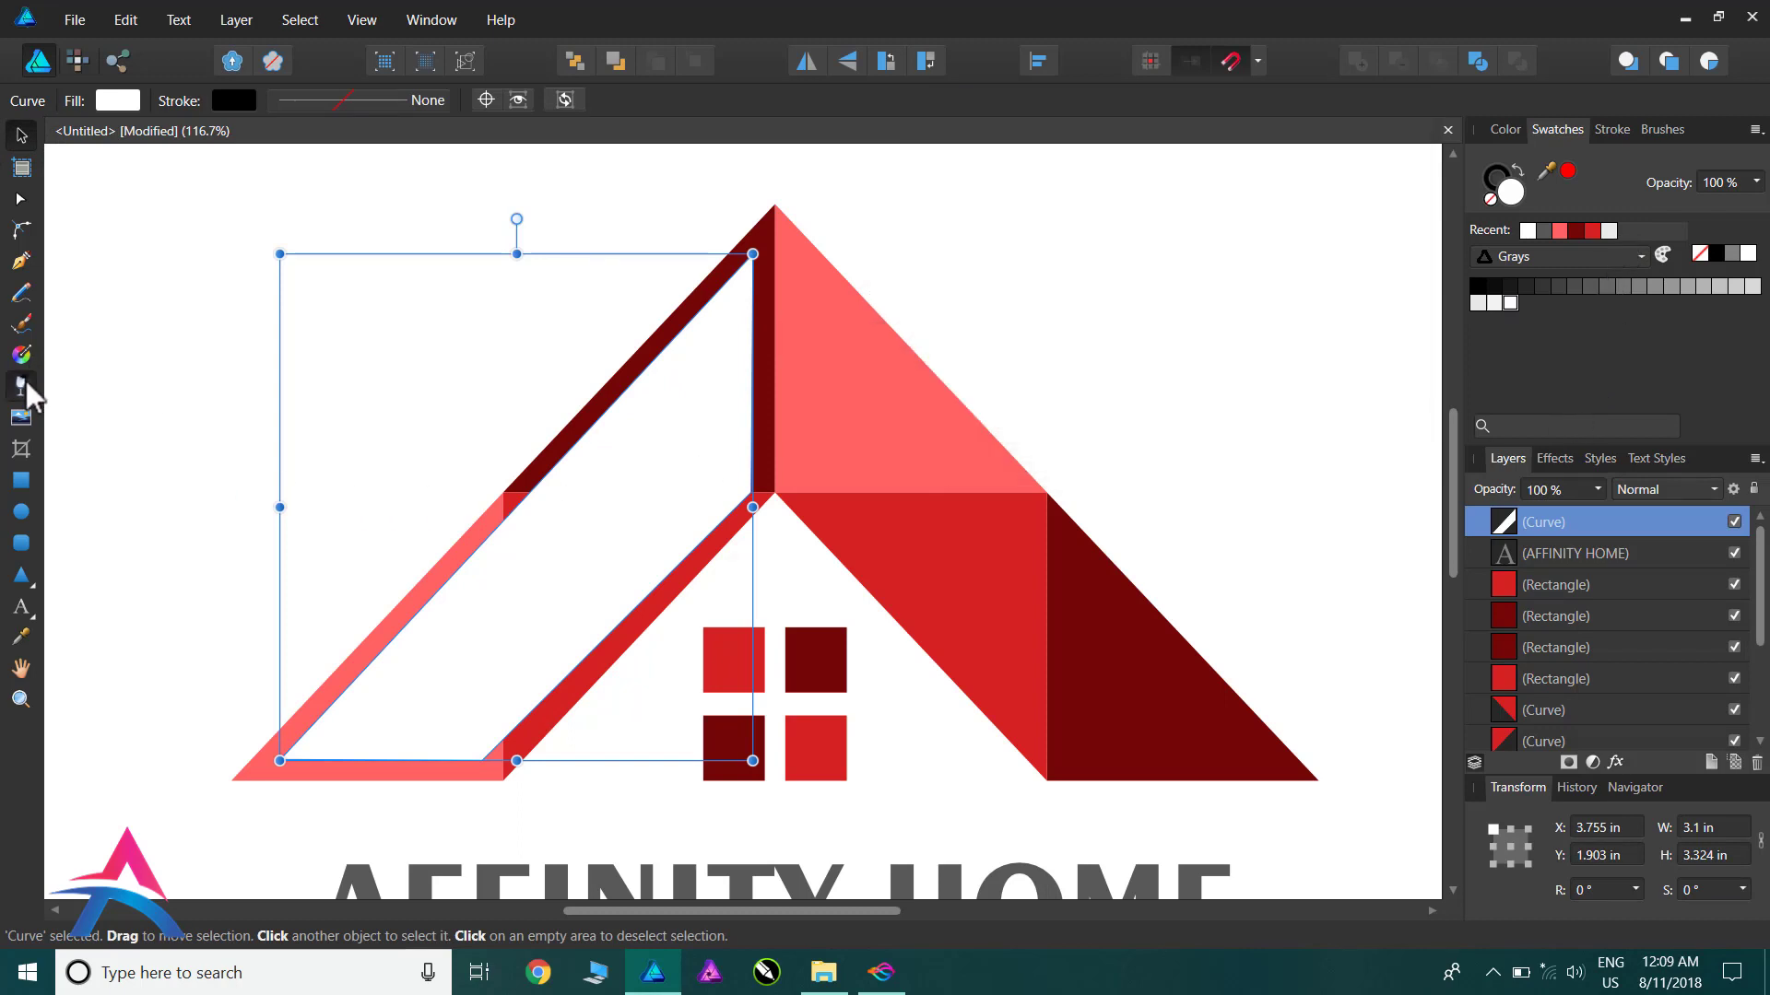
Step: Apply a linear transparency fading diagonally from the roof's upper-left side to its inner edge, and shift the midpoint toward the start
left_click(24, 384)
left_click_drag(366, 316, 659, 601)
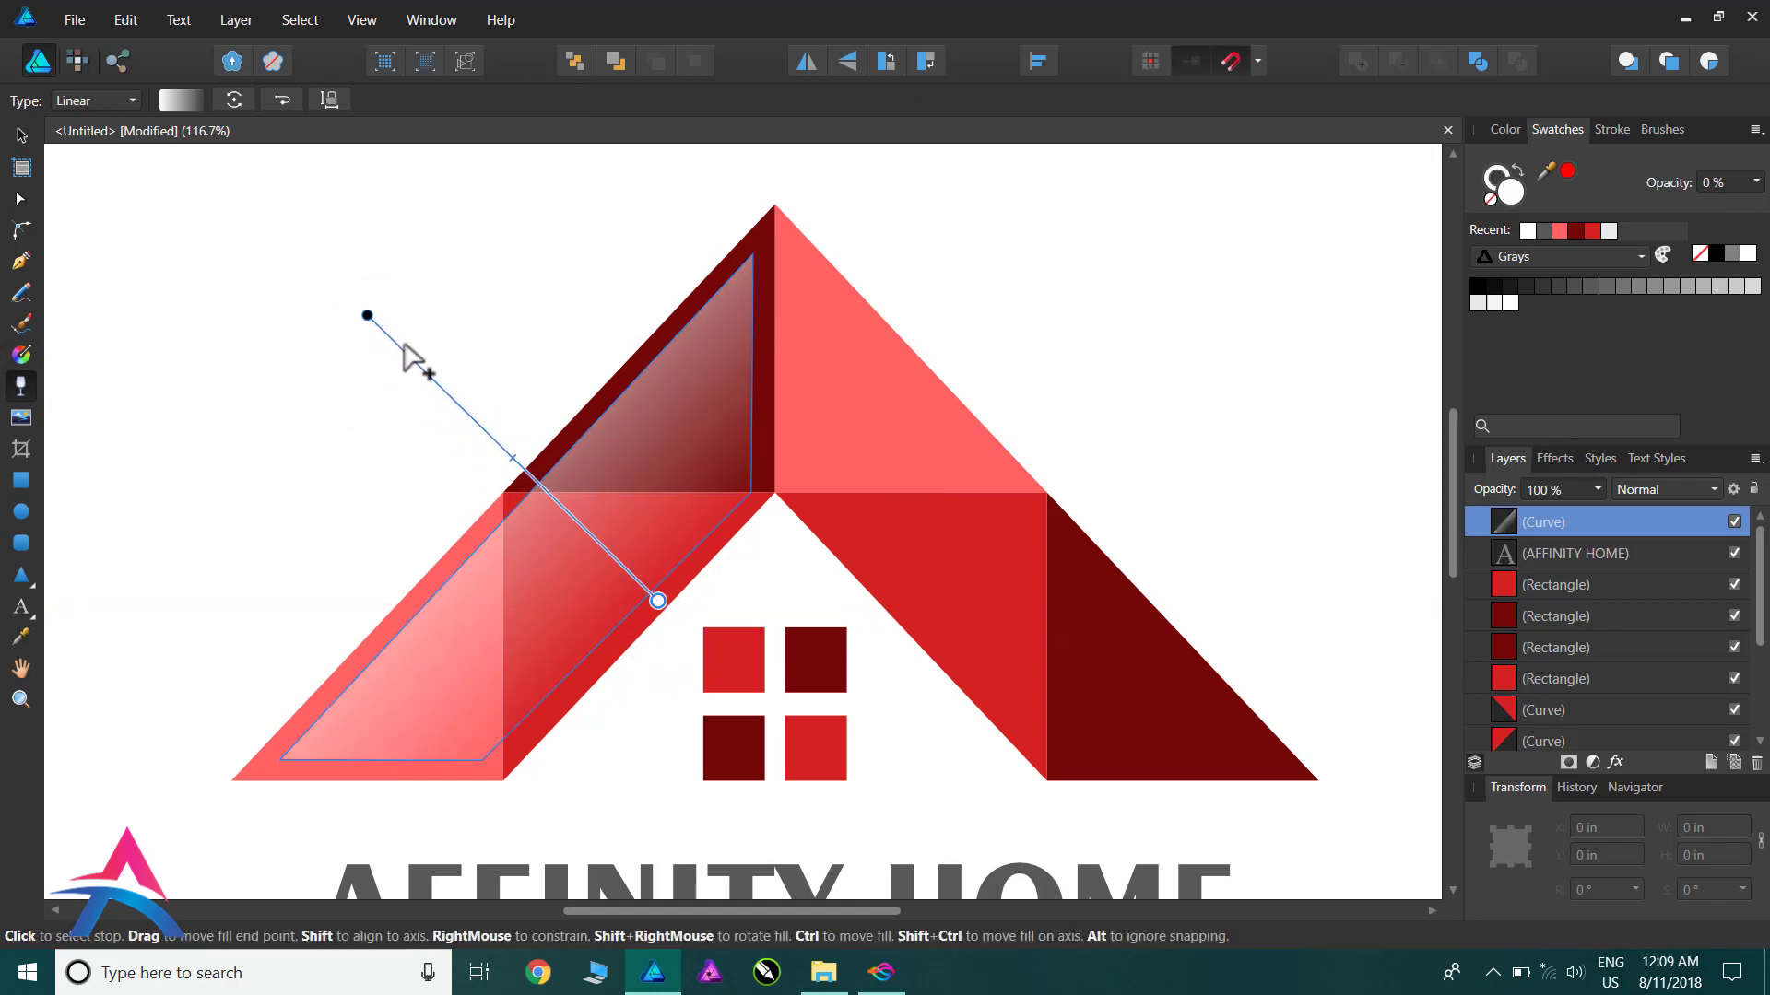
left_click_drag(515, 456, 480, 432)
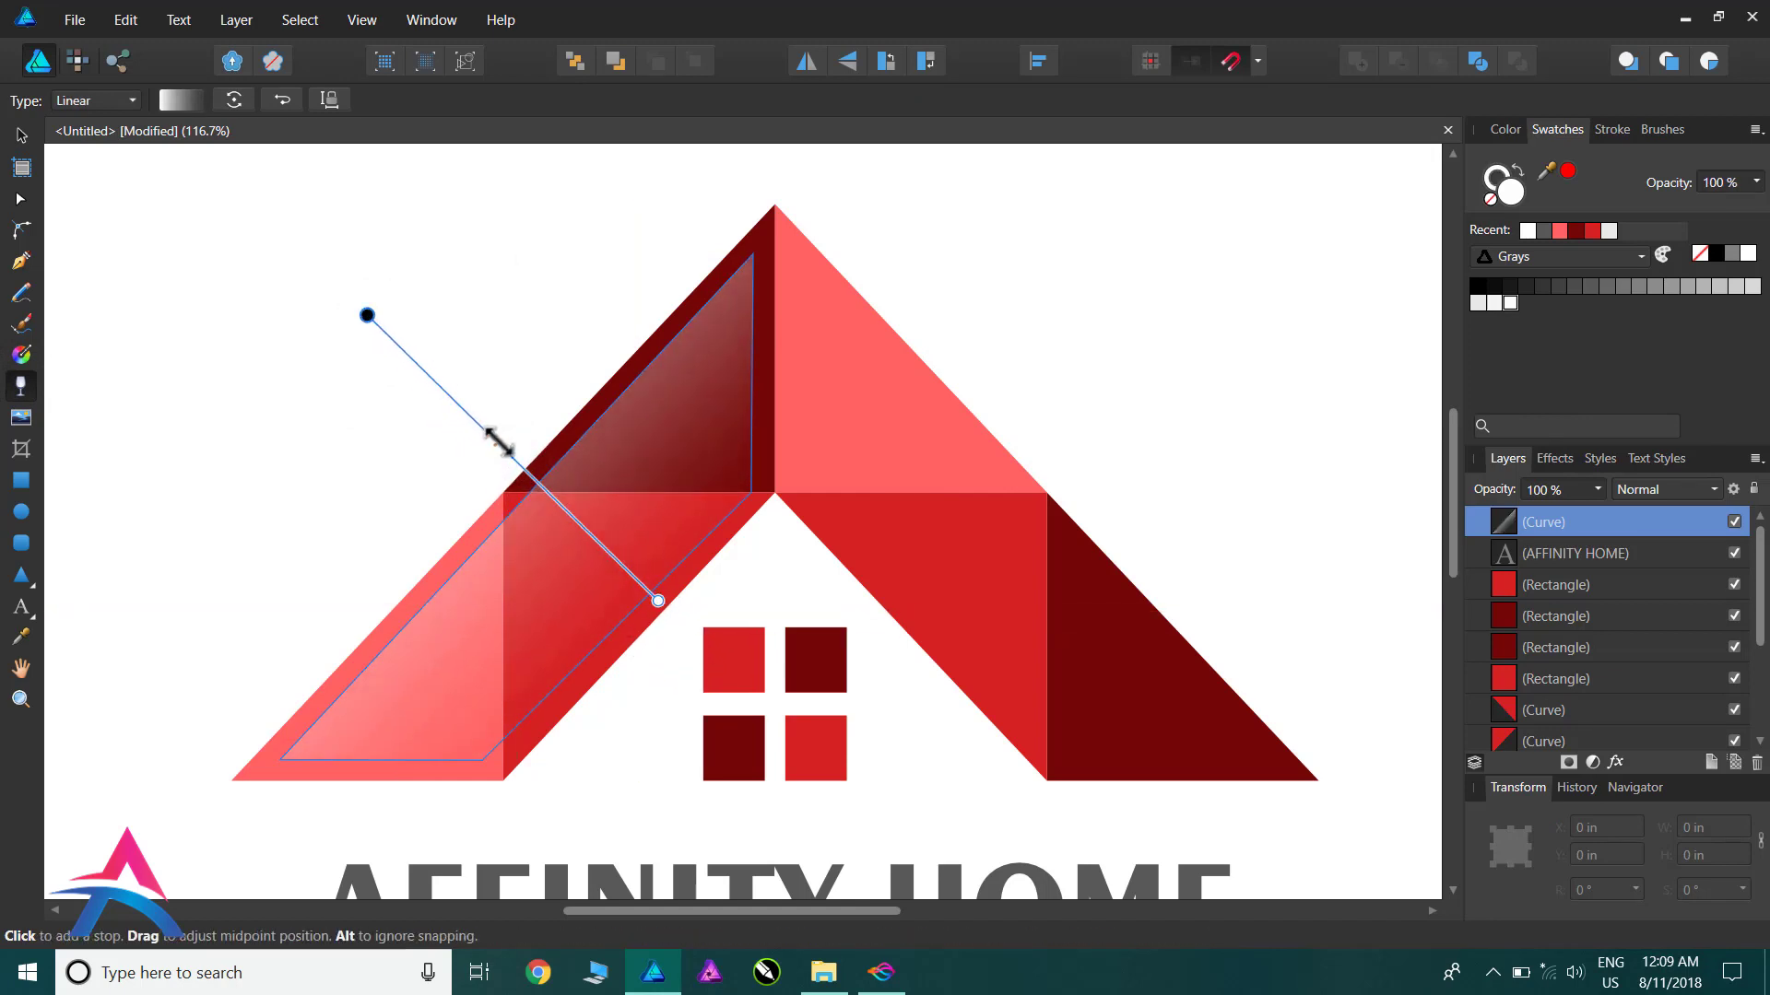
Step: Duplicate the transparent highlight, flip the copy horizontally and position it inside the right half of the roof
left_click(20, 136)
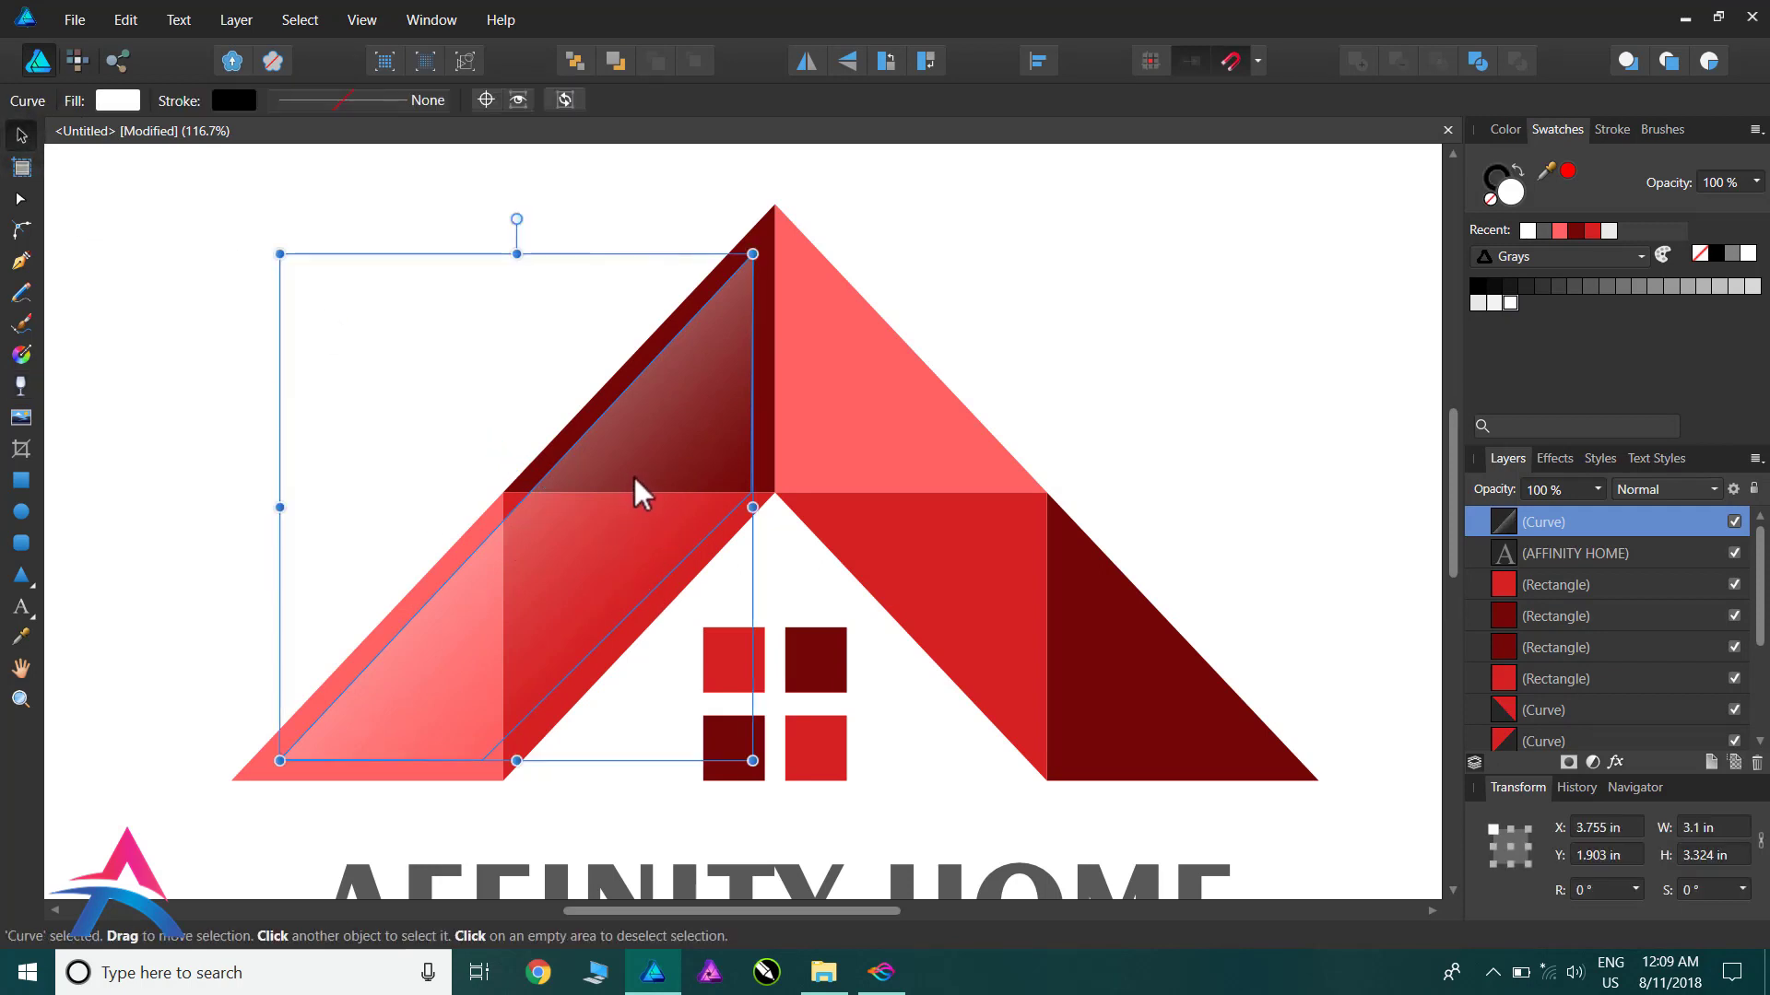
left_click_drag(618, 479, 993, 500)
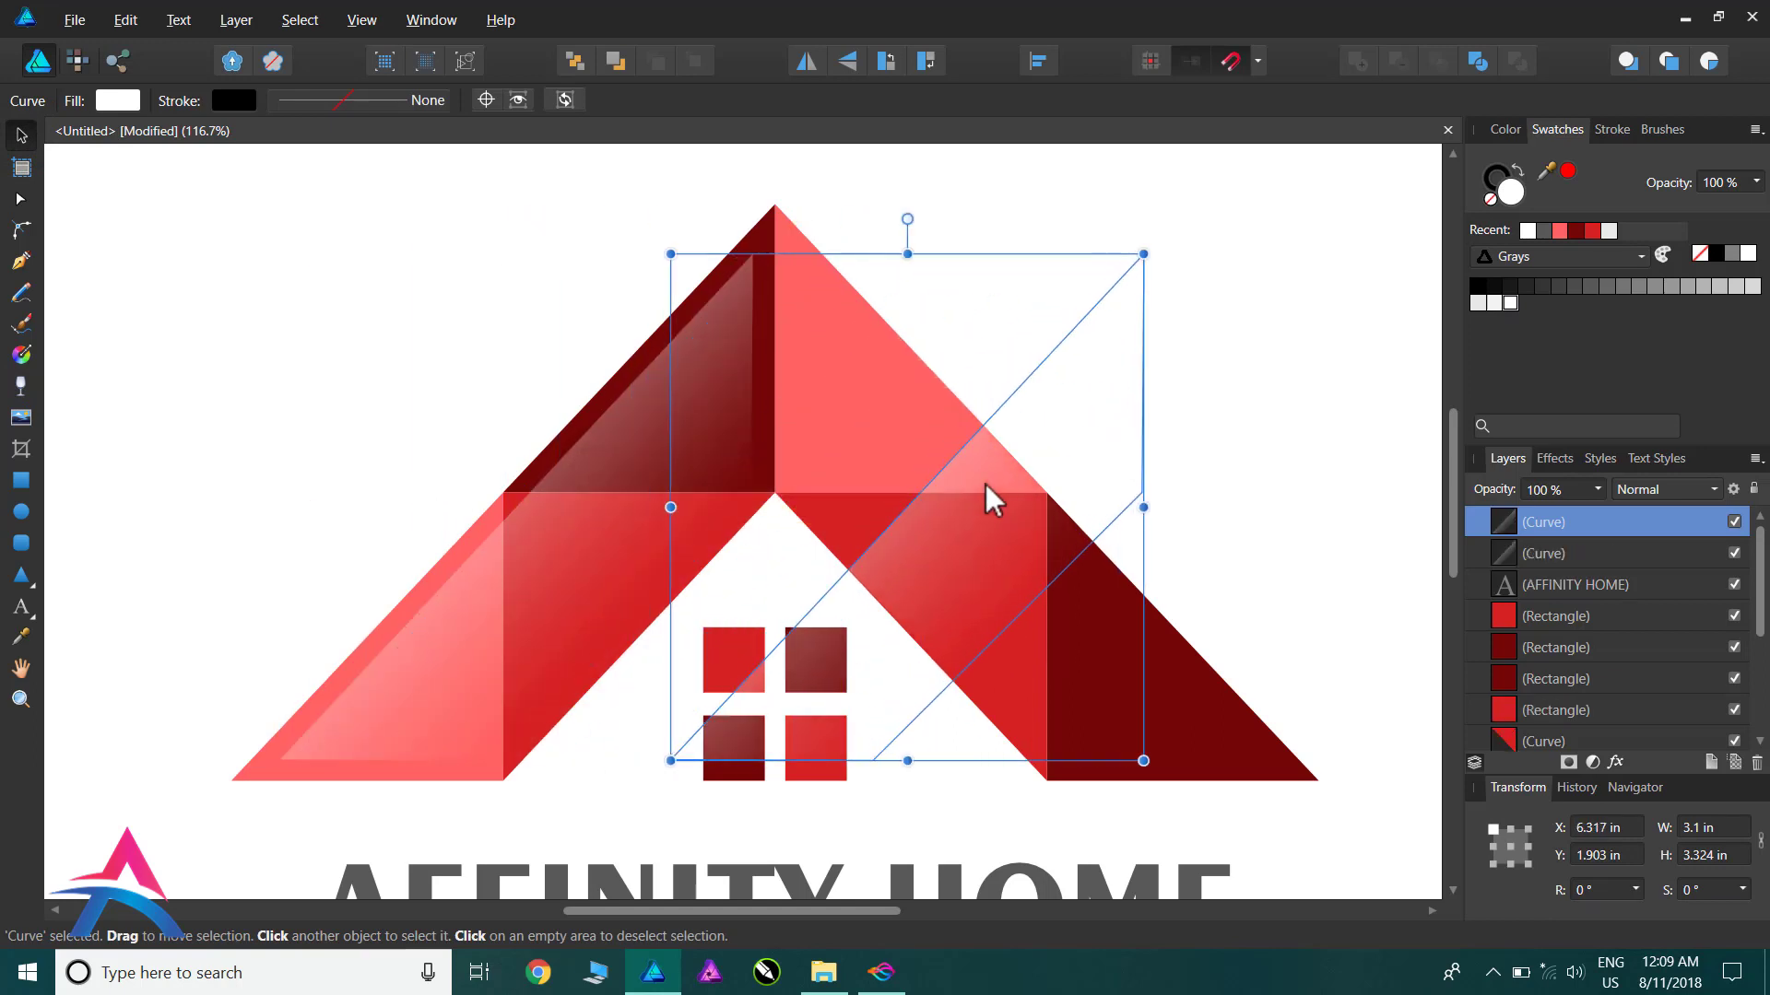
left_click(817, 62)
left_click_drag(871, 478, 965, 490)
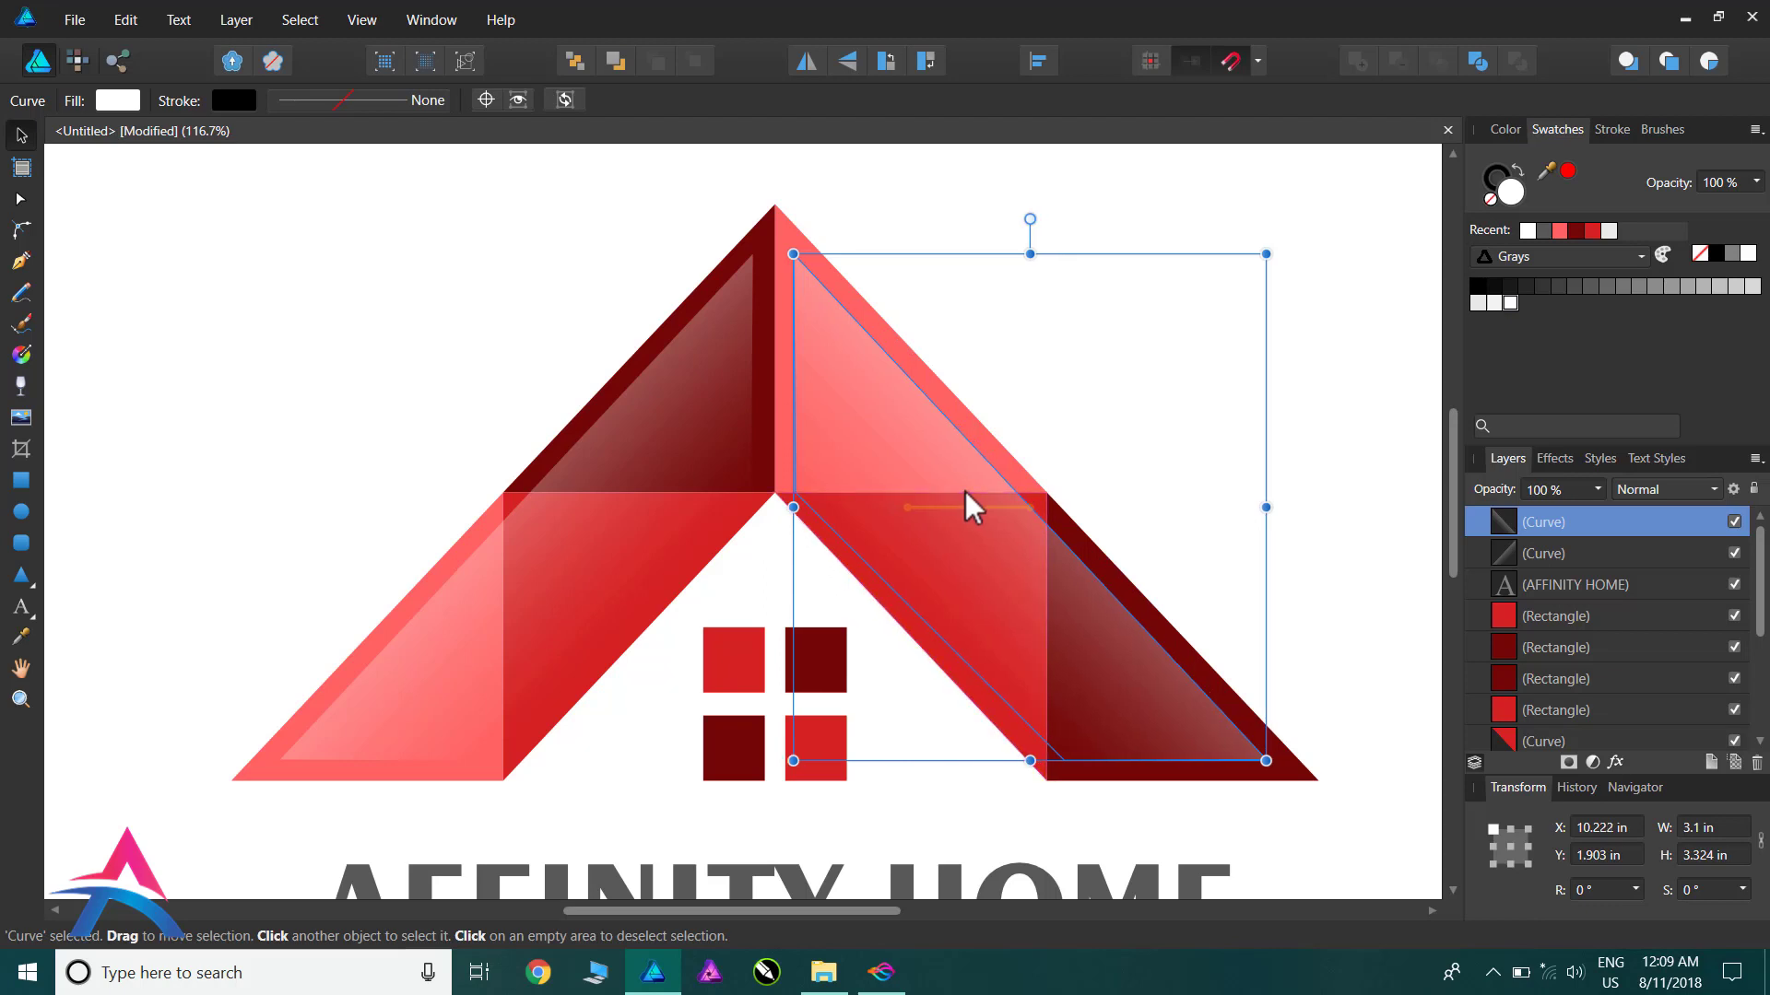
left_click(1071, 385)
Step: Select all the house, highlight and text objects and group them
scroll(876, 415, "down", 3)
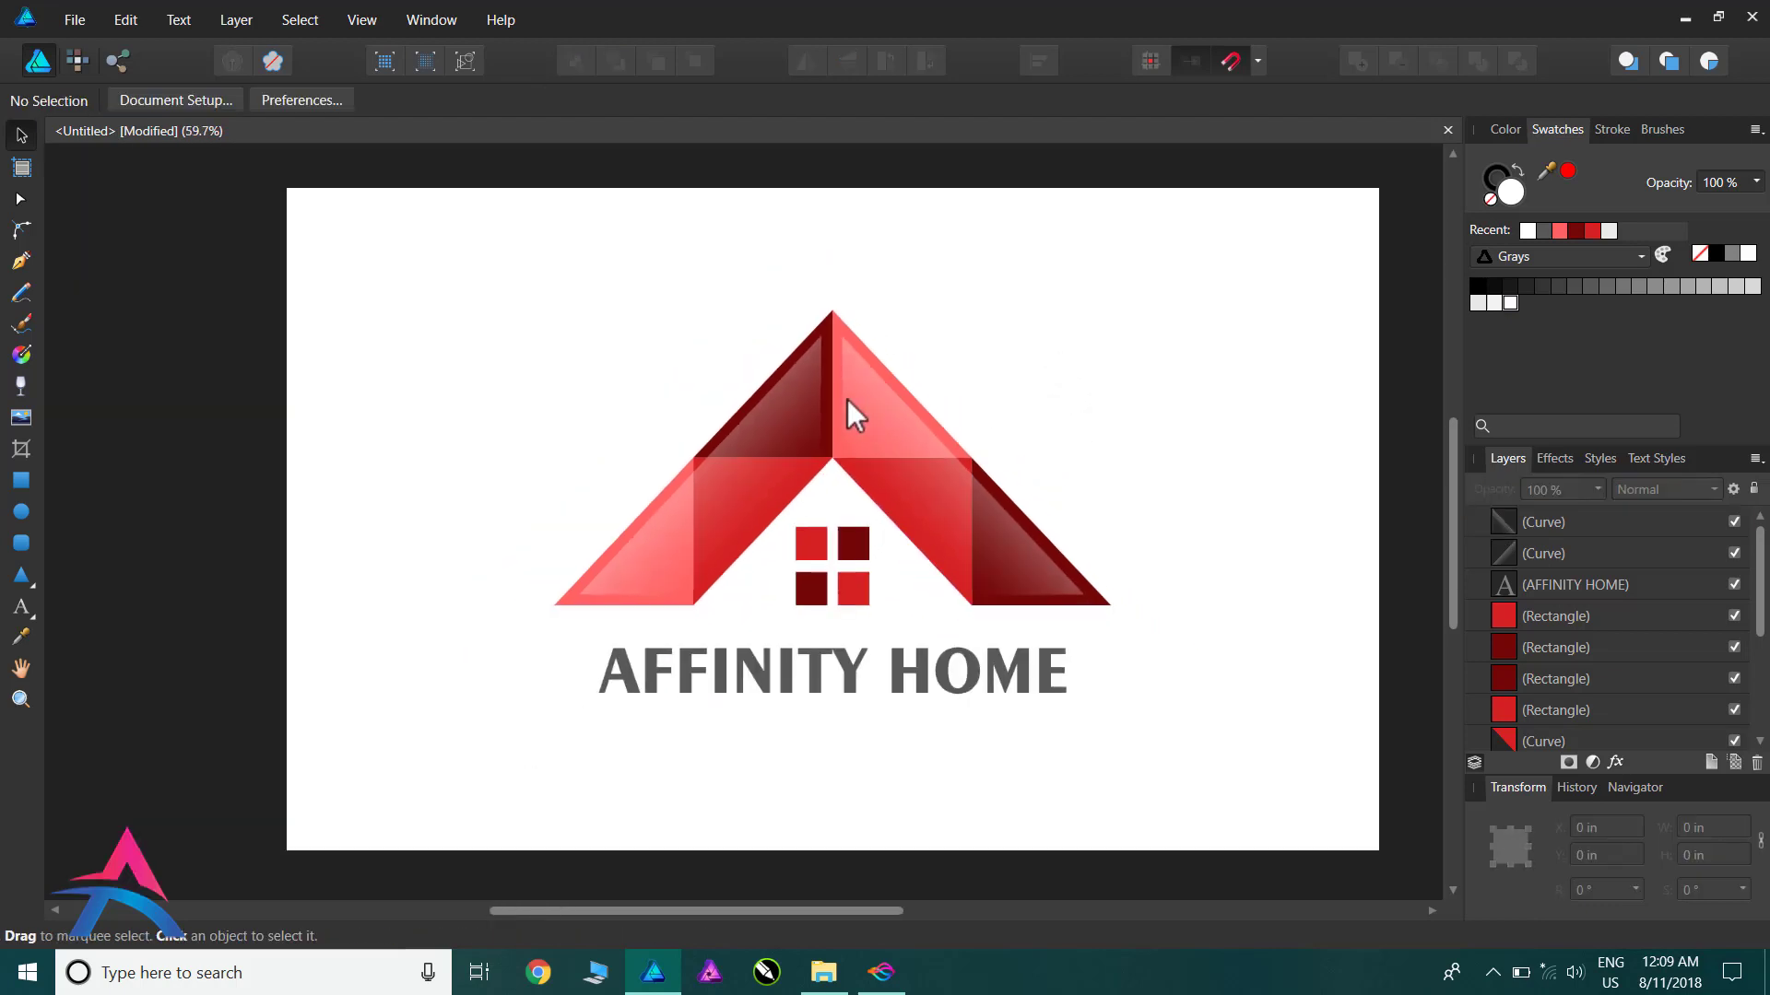
left_click_drag(458, 285, 1206, 750)
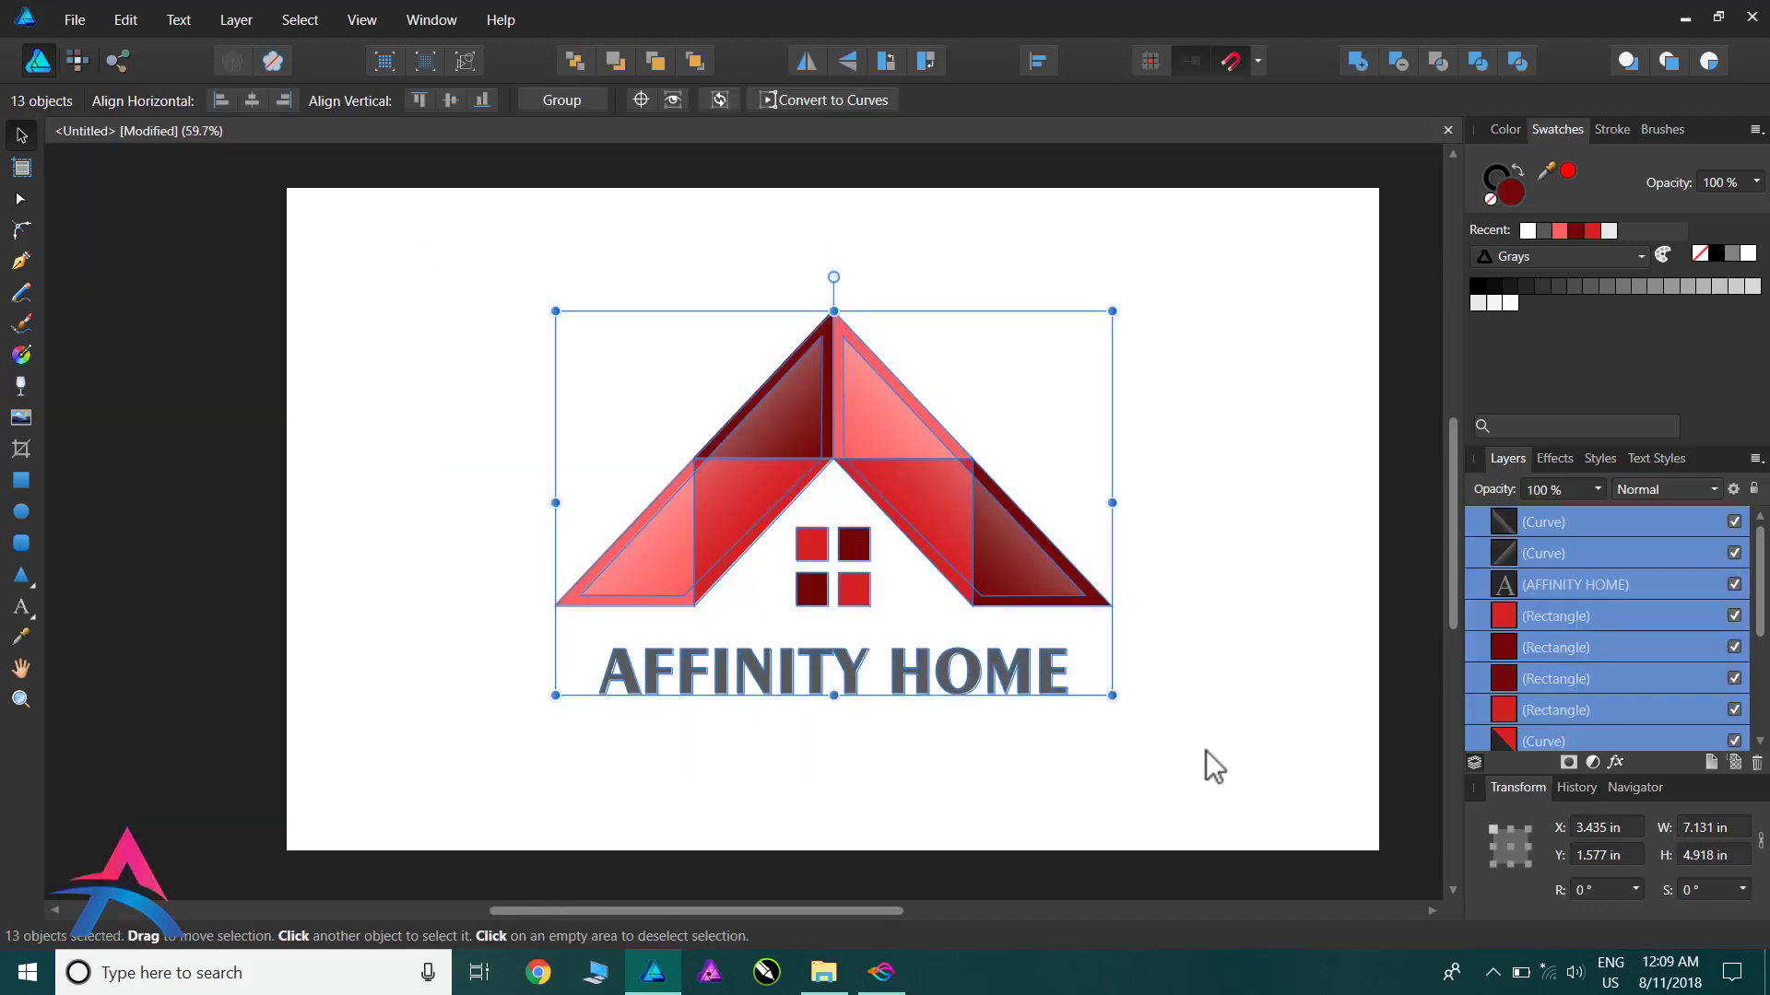
left_click(570, 102)
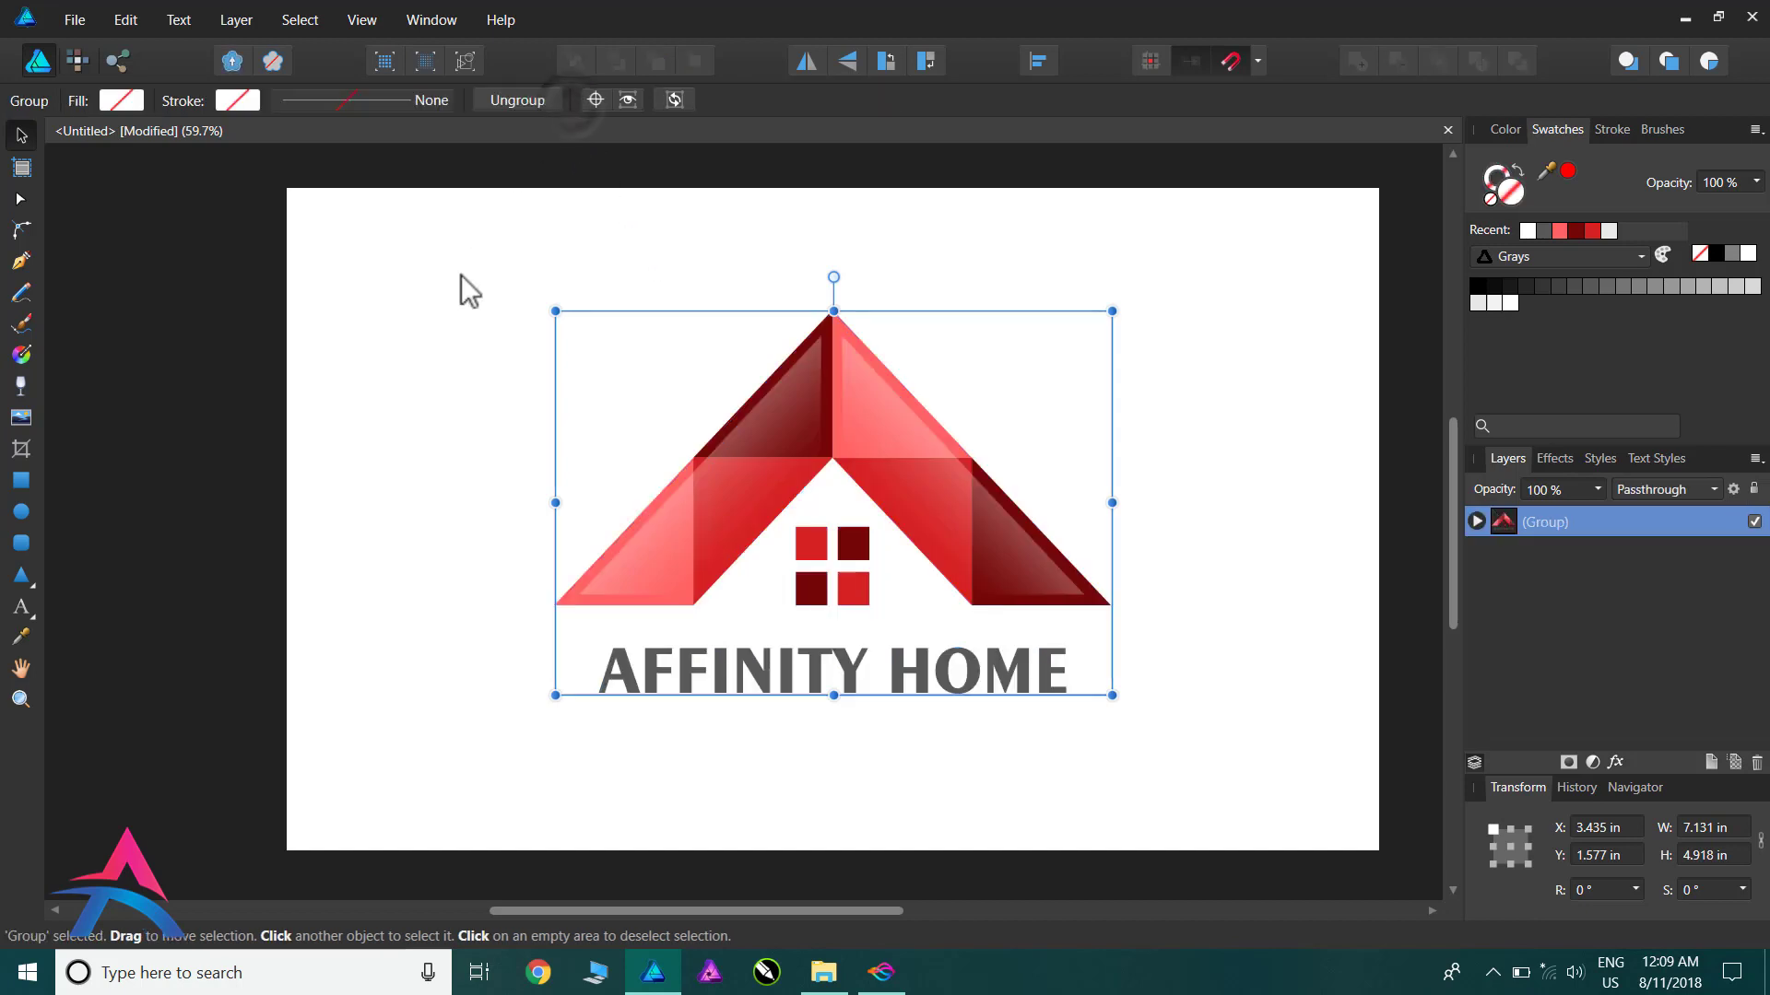
Step: Scale the logo group proportionally to about 6 in wide, keeping it centred on the page
left_click(461, 274)
scroll(359, 367, "down", 1)
left_click_drag(398, 296, 1009, 710)
left_click_drag(506, 627, 552, 609)
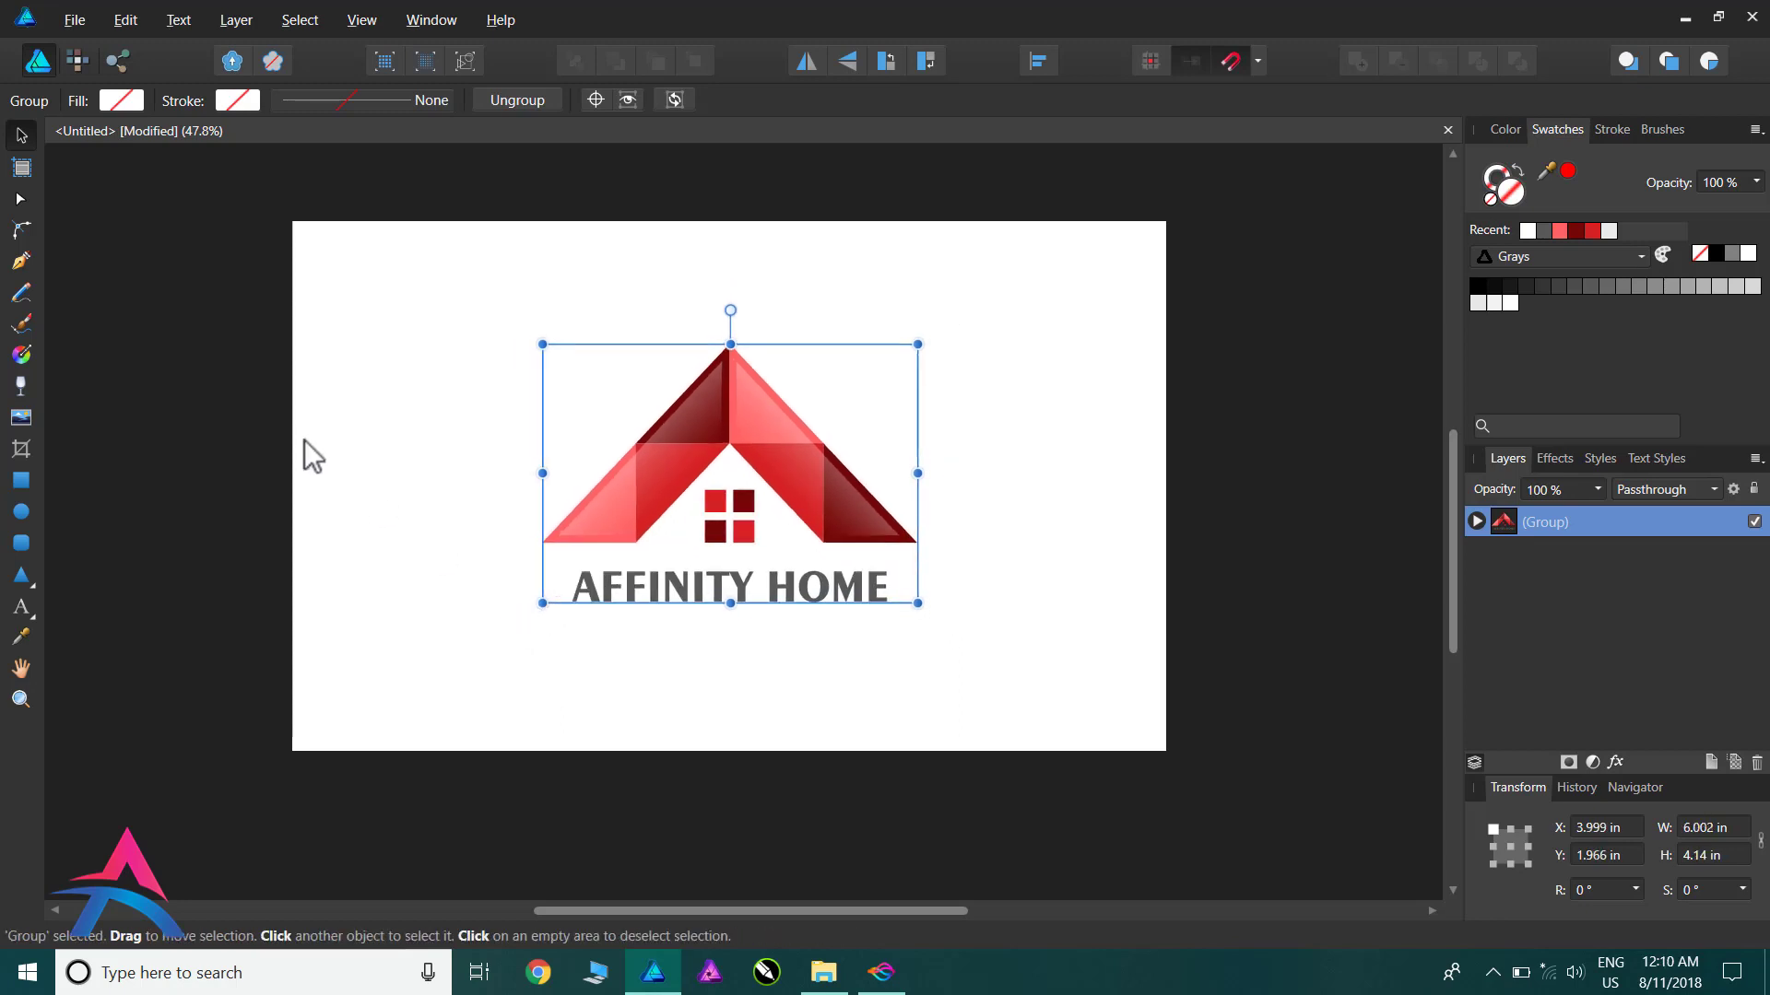
left_click(304, 440)
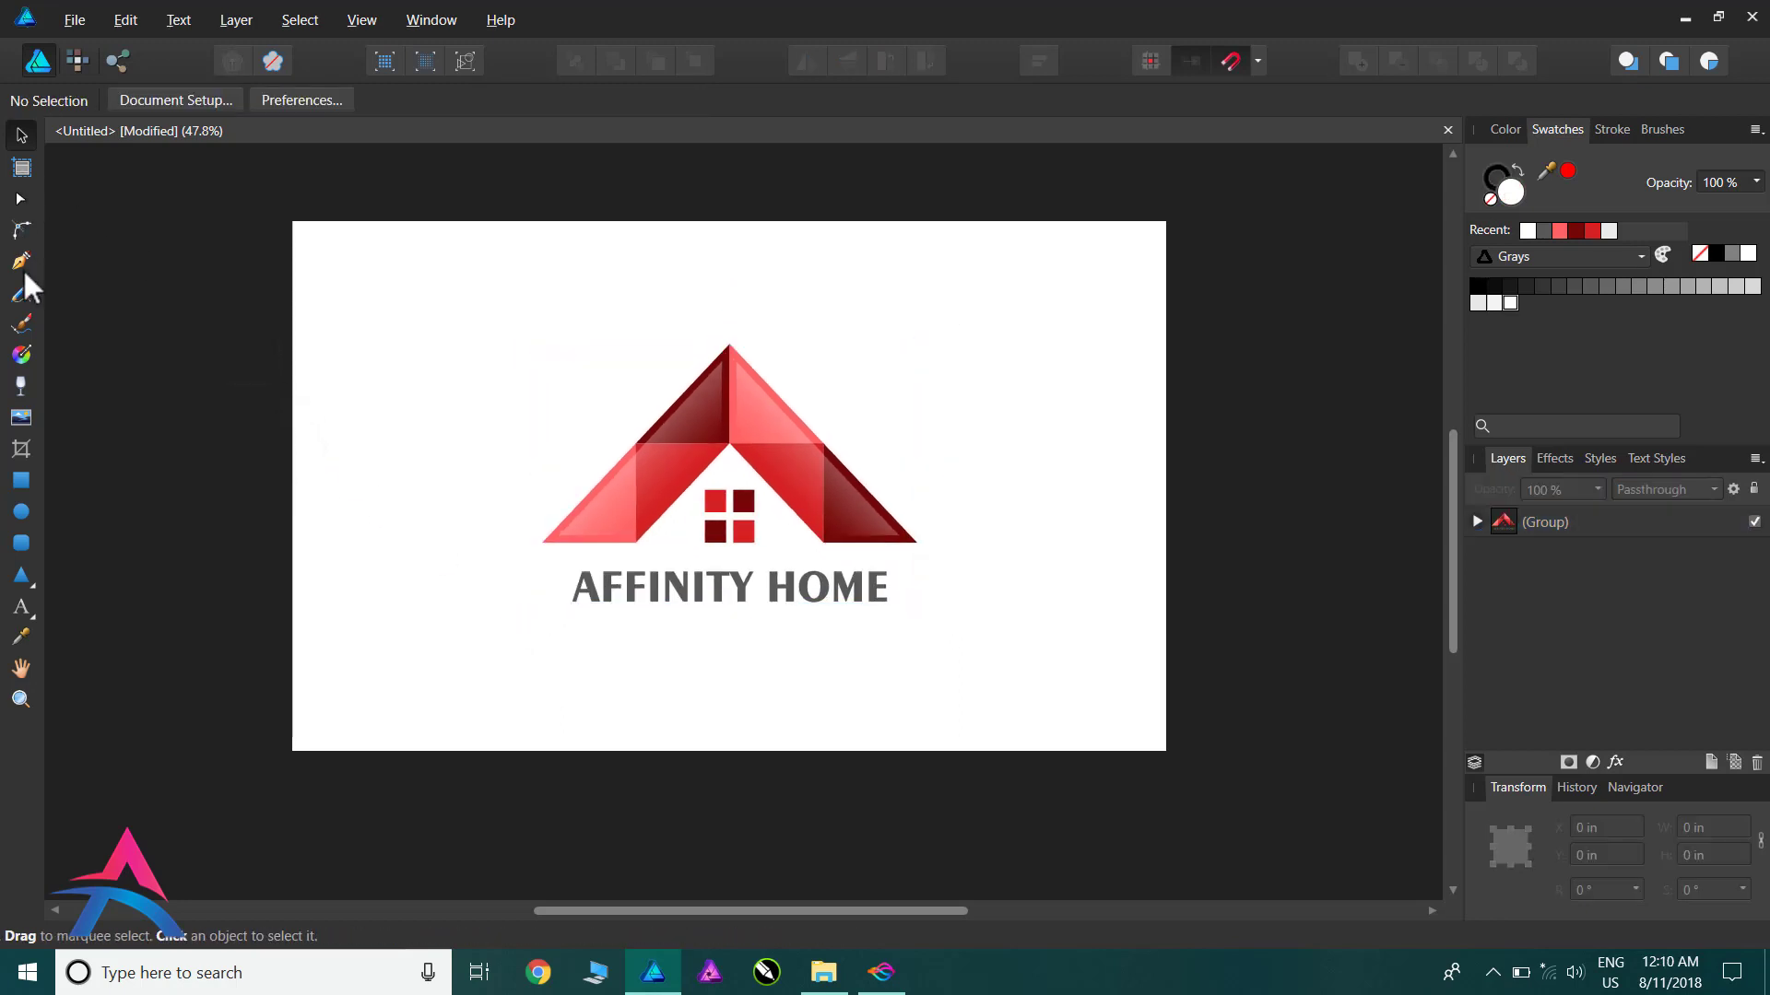
Step: Draw a 14 × 8.5 in rectangle covering the whole page and fill it with light grey
left_click(20, 479)
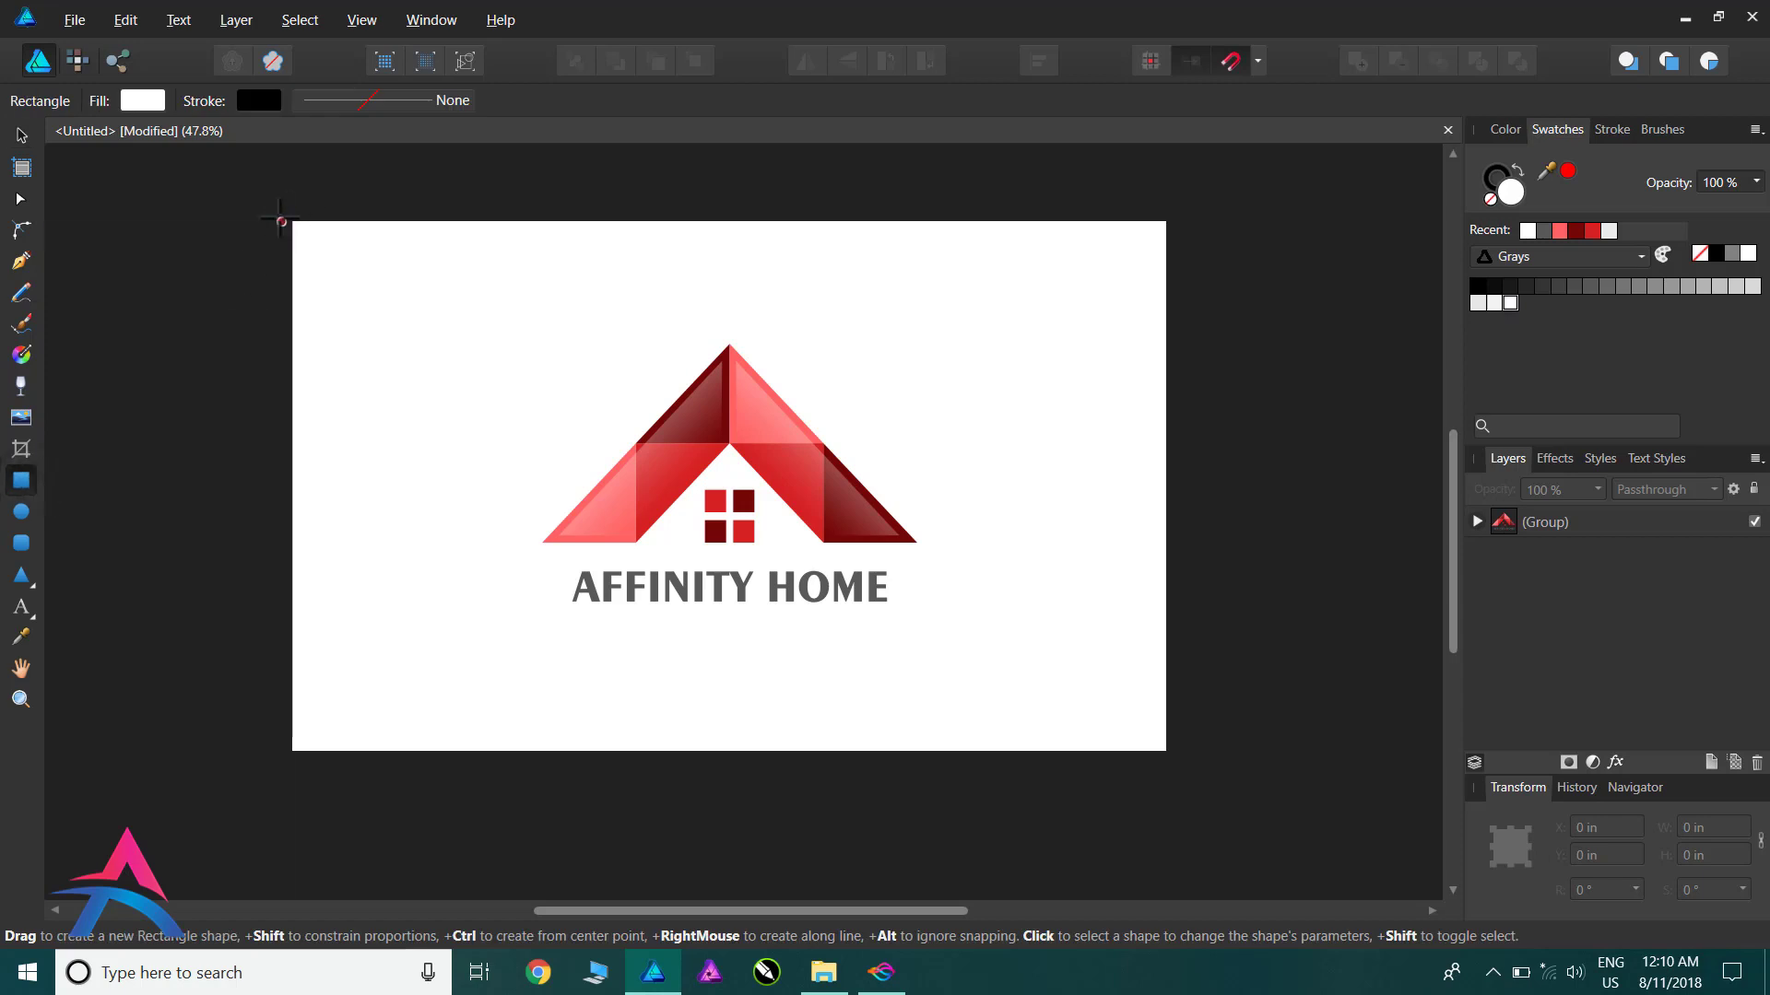
left_click_drag(292, 221, 1167, 752)
left_click(1711, 287)
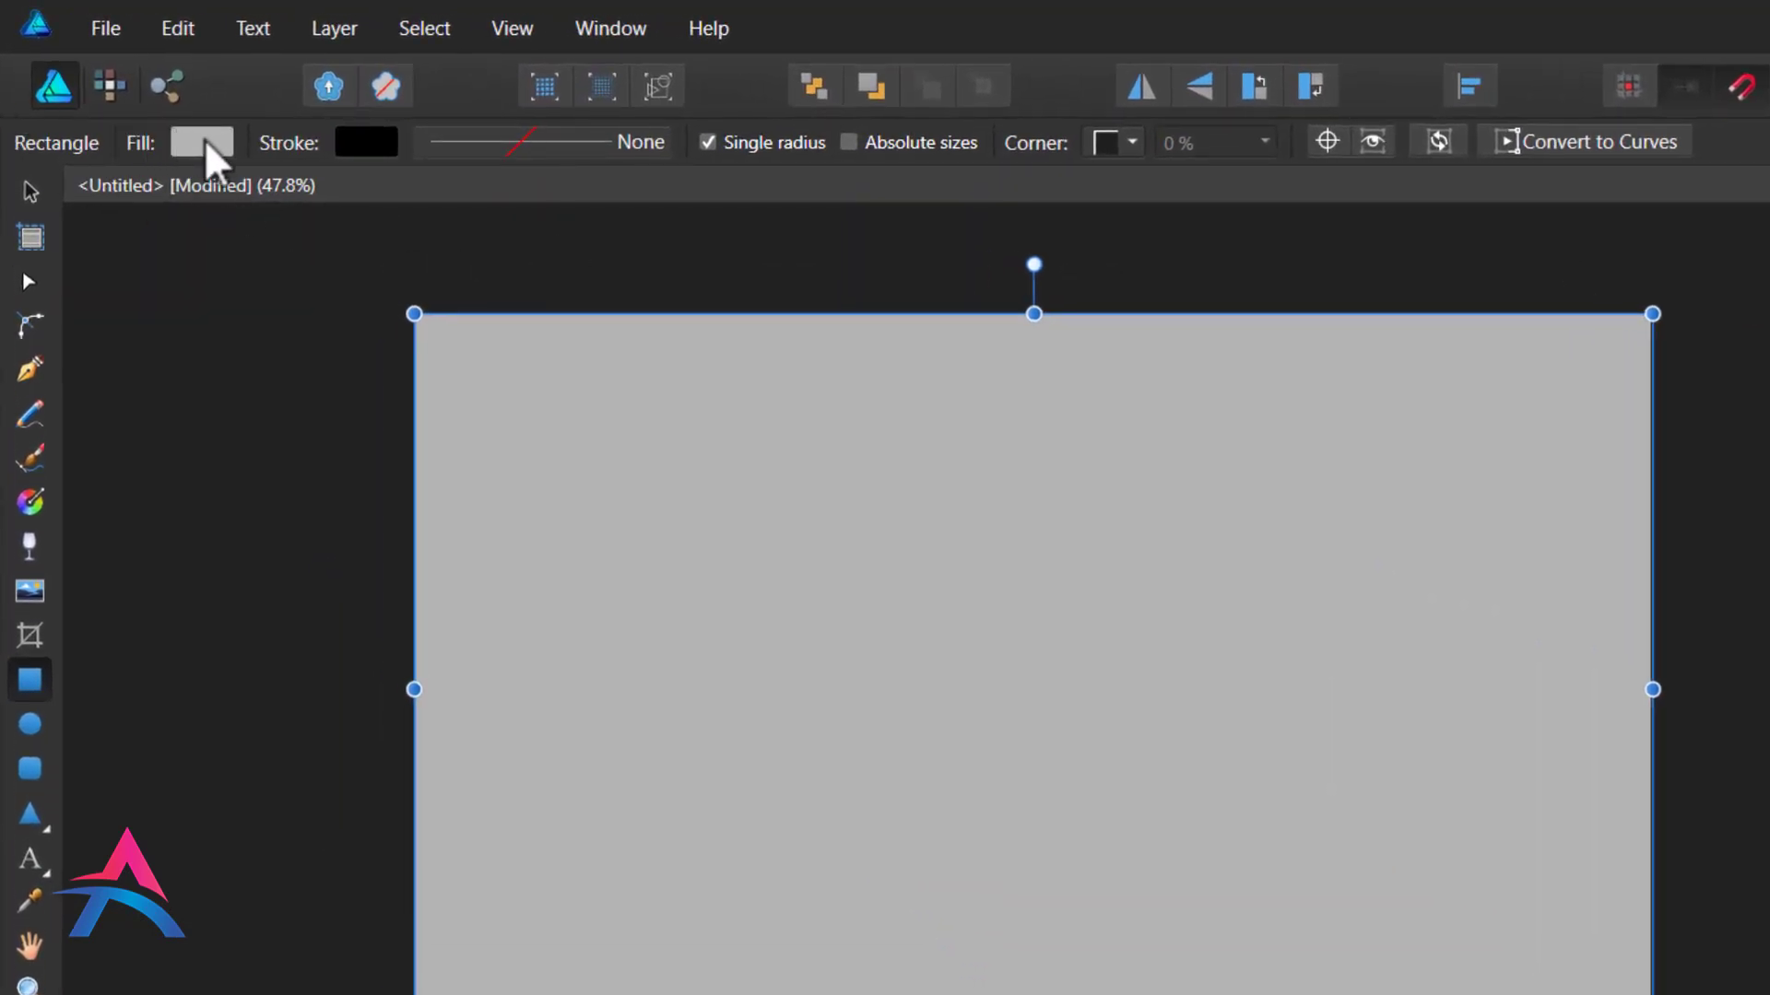
Step: Change the background rectangle's fill to a radial gradient from white to light grey
left_click(204, 140)
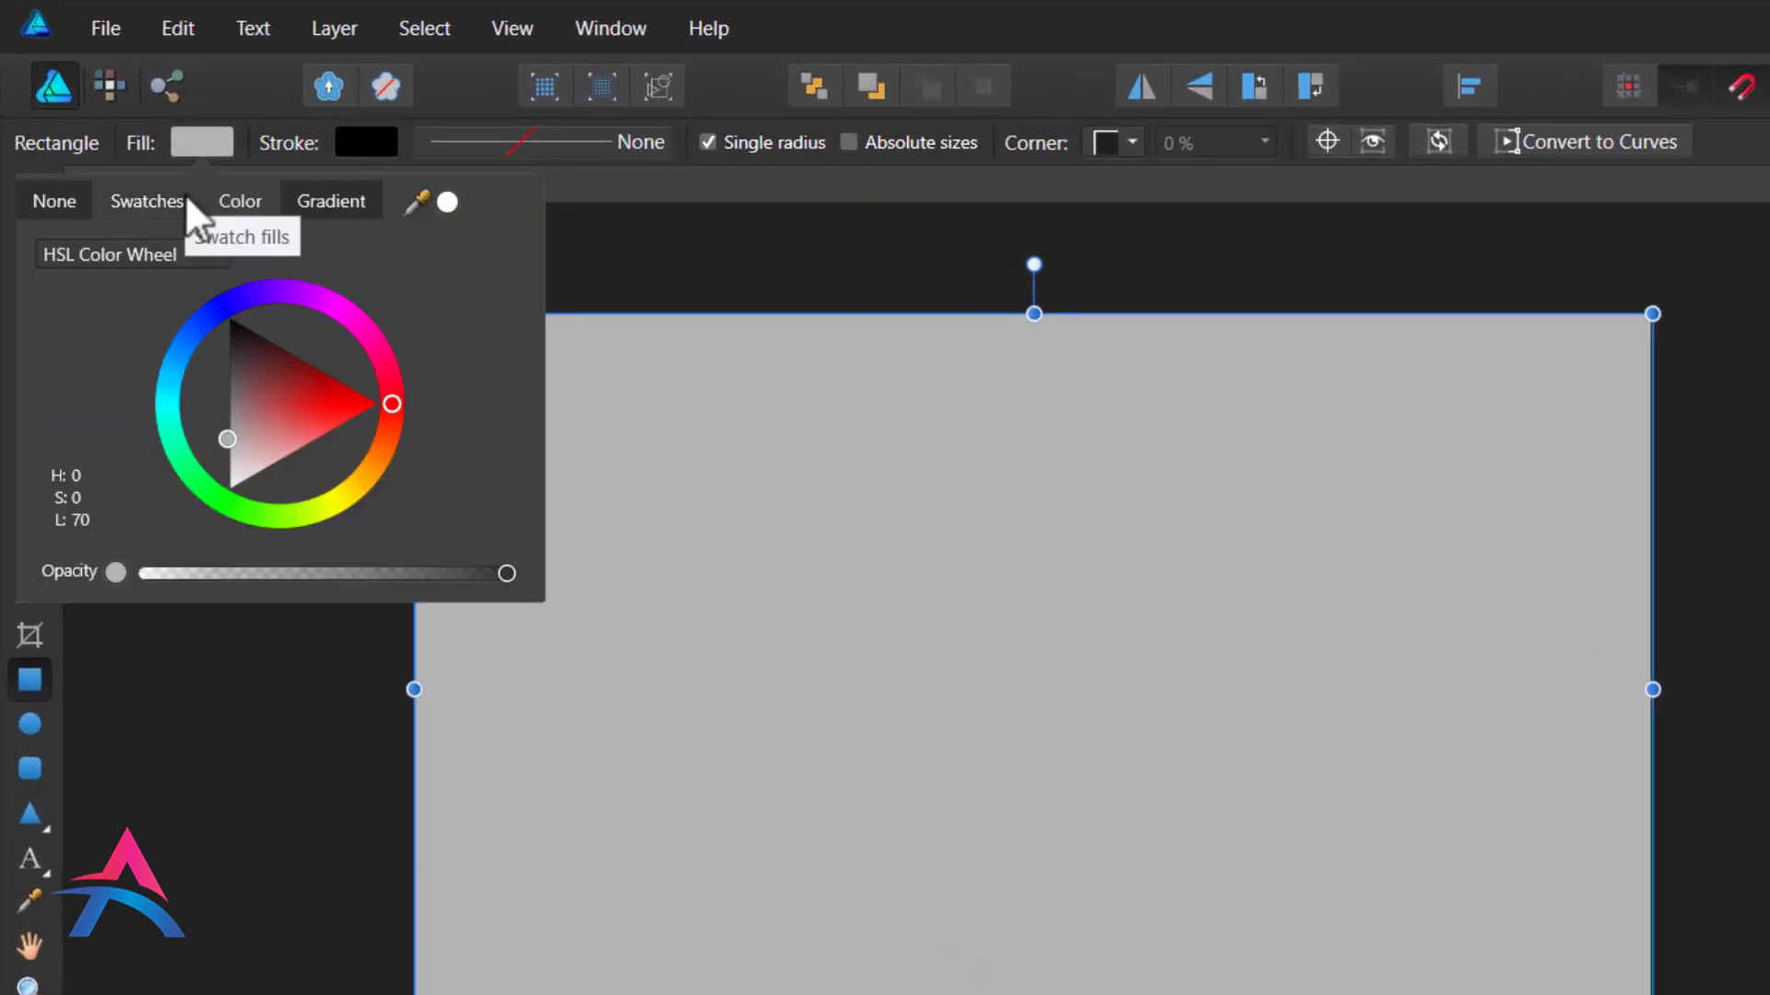
left_click(325, 203)
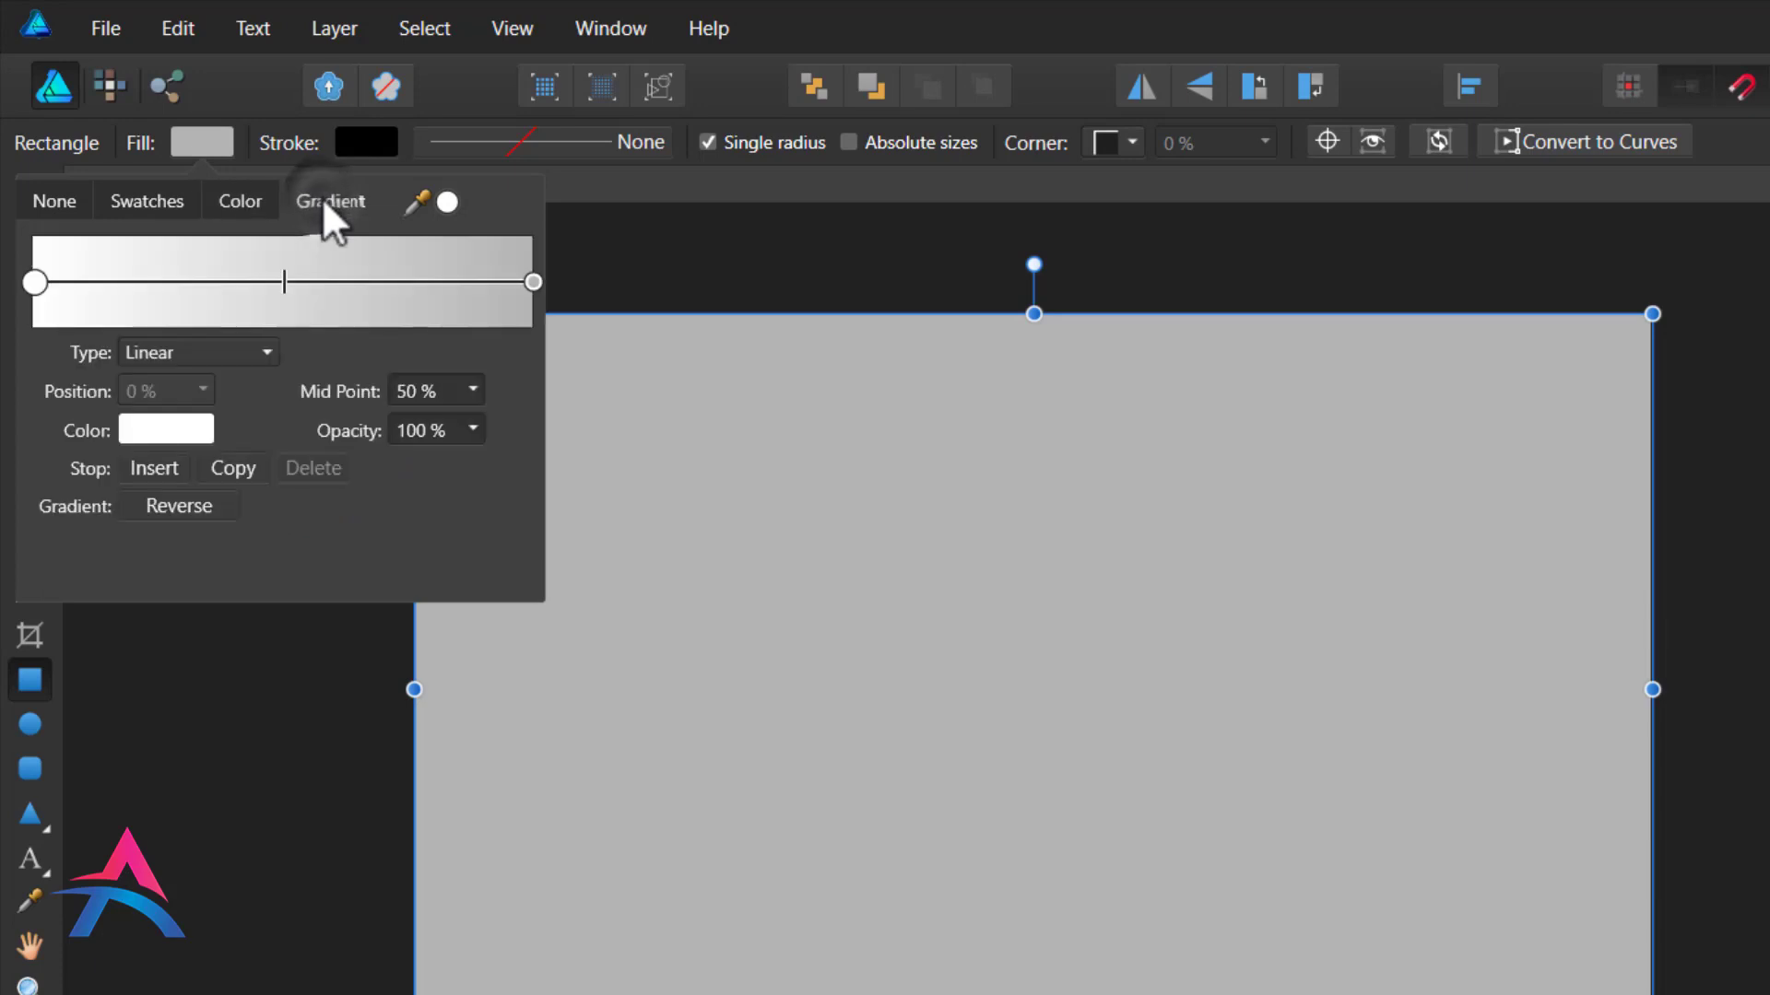
left_click(269, 353)
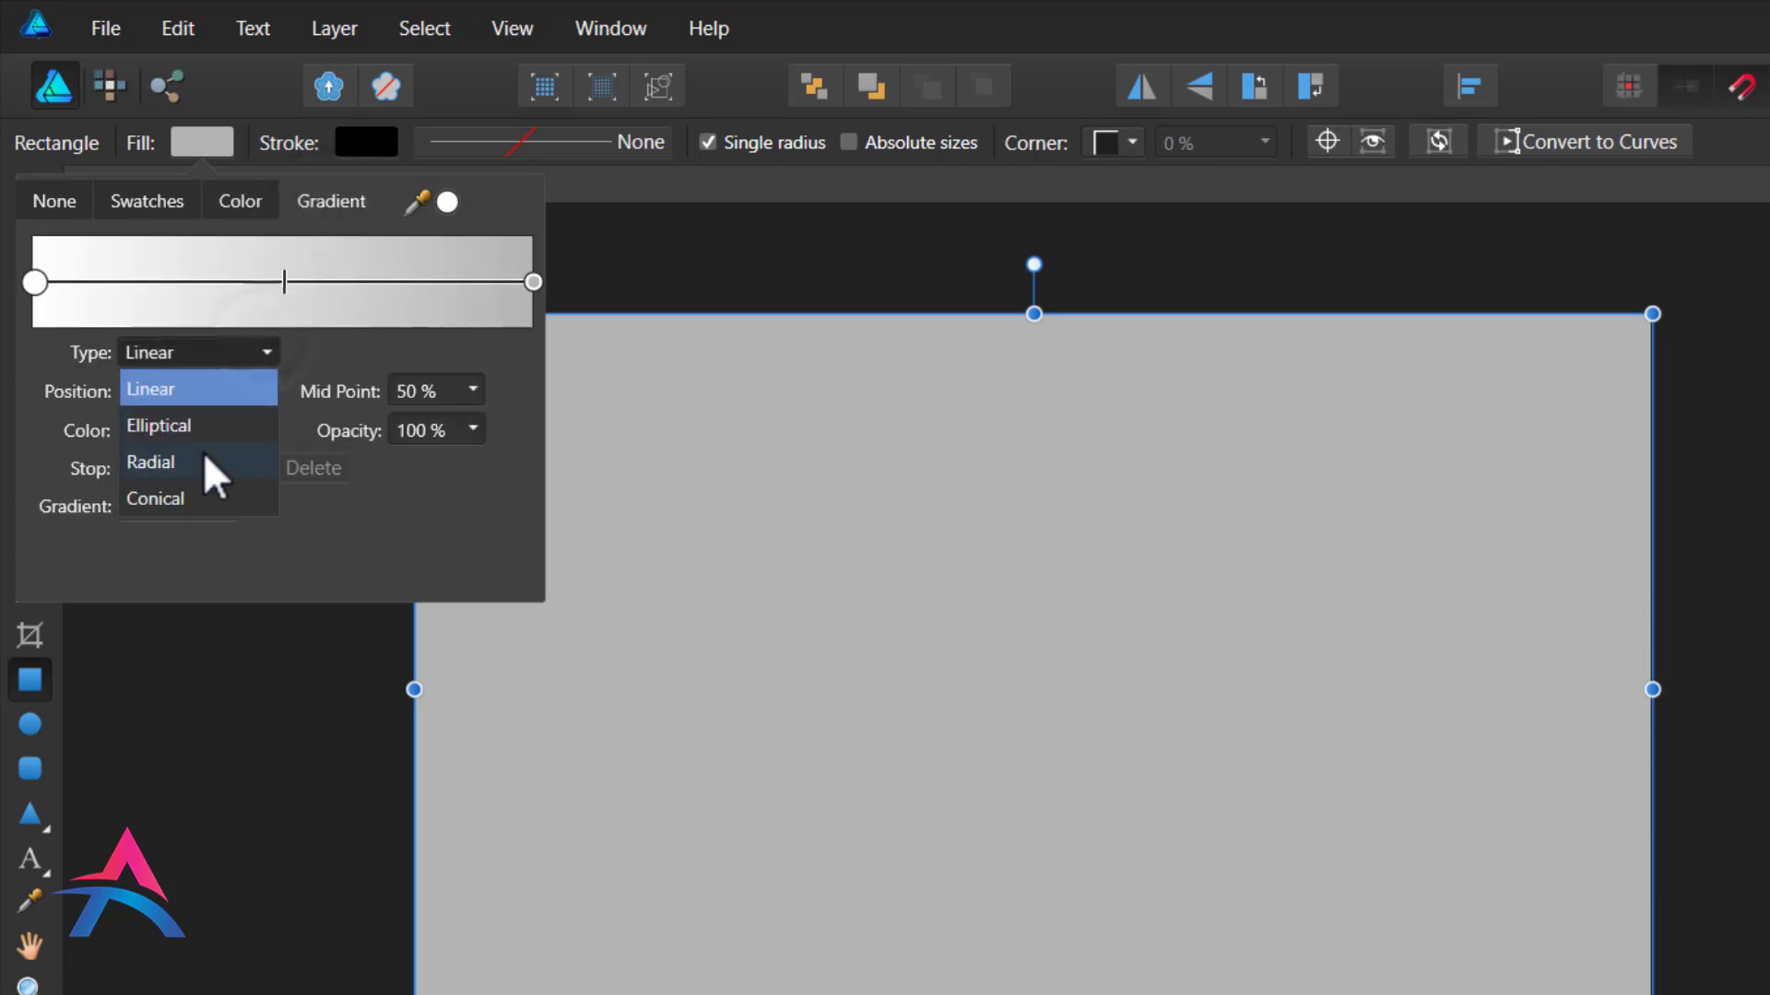
left_click(162, 462)
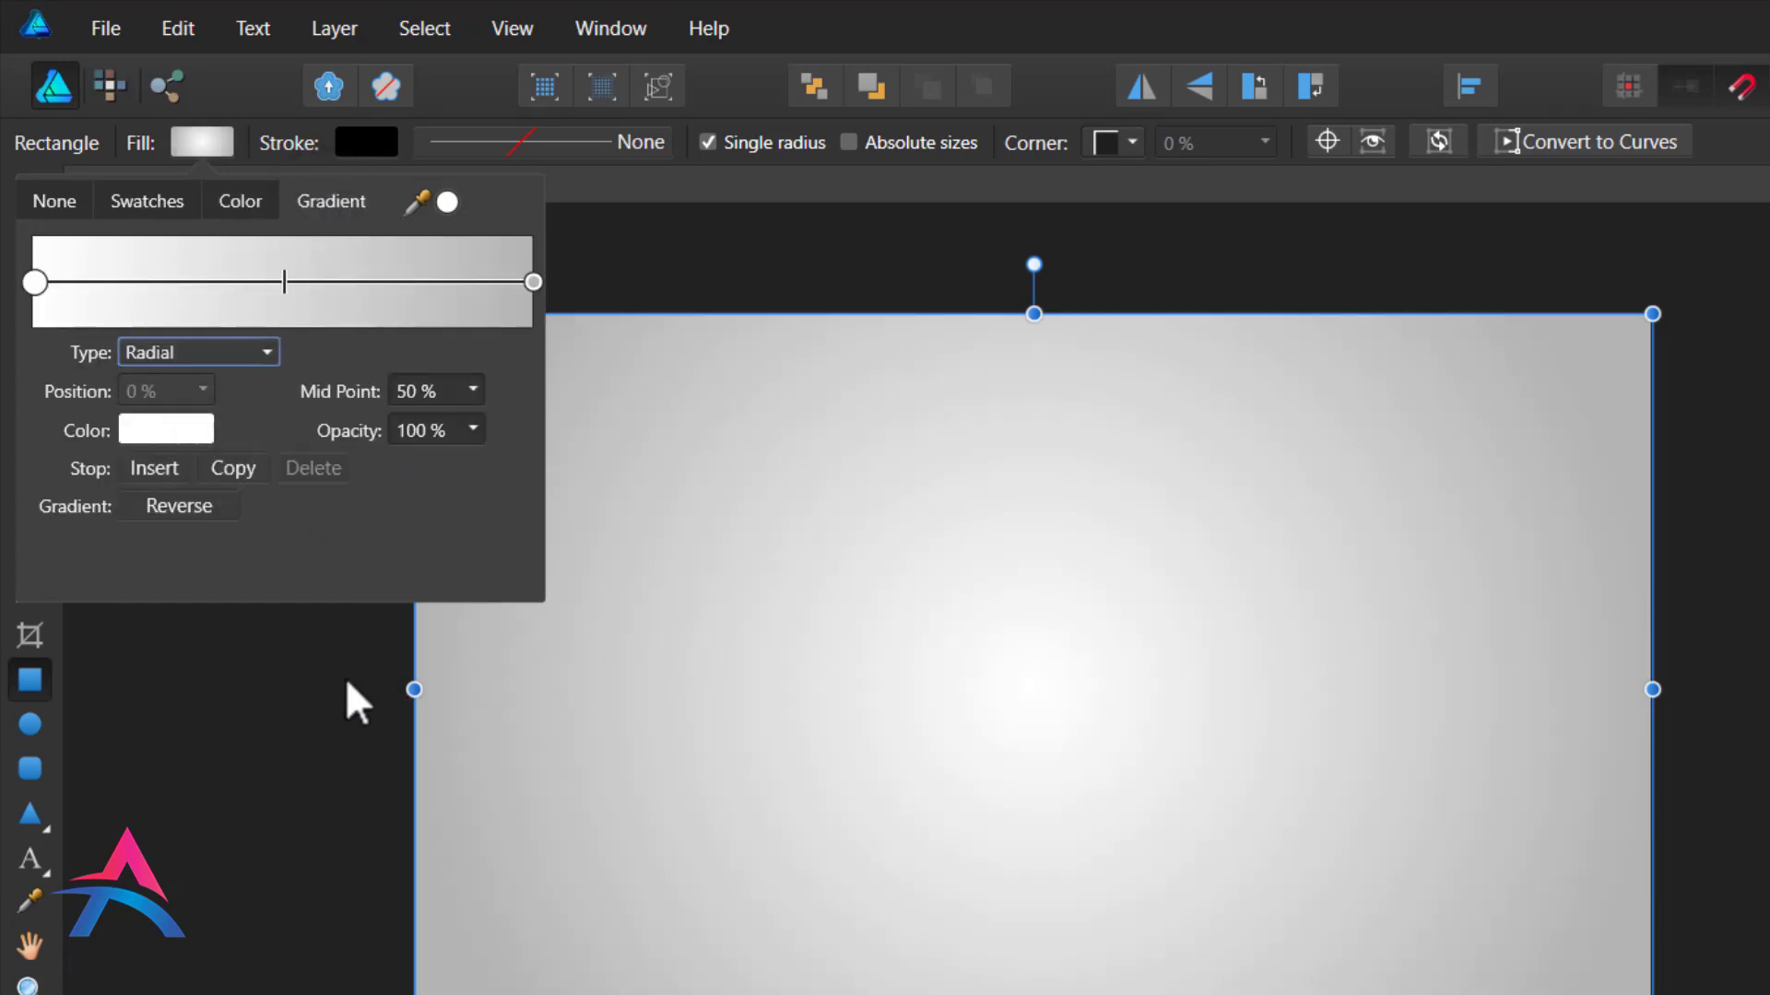
Step: Shift the radial gradient's midpoint outward so the grey stays near the edges of the background
left_click(31, 501)
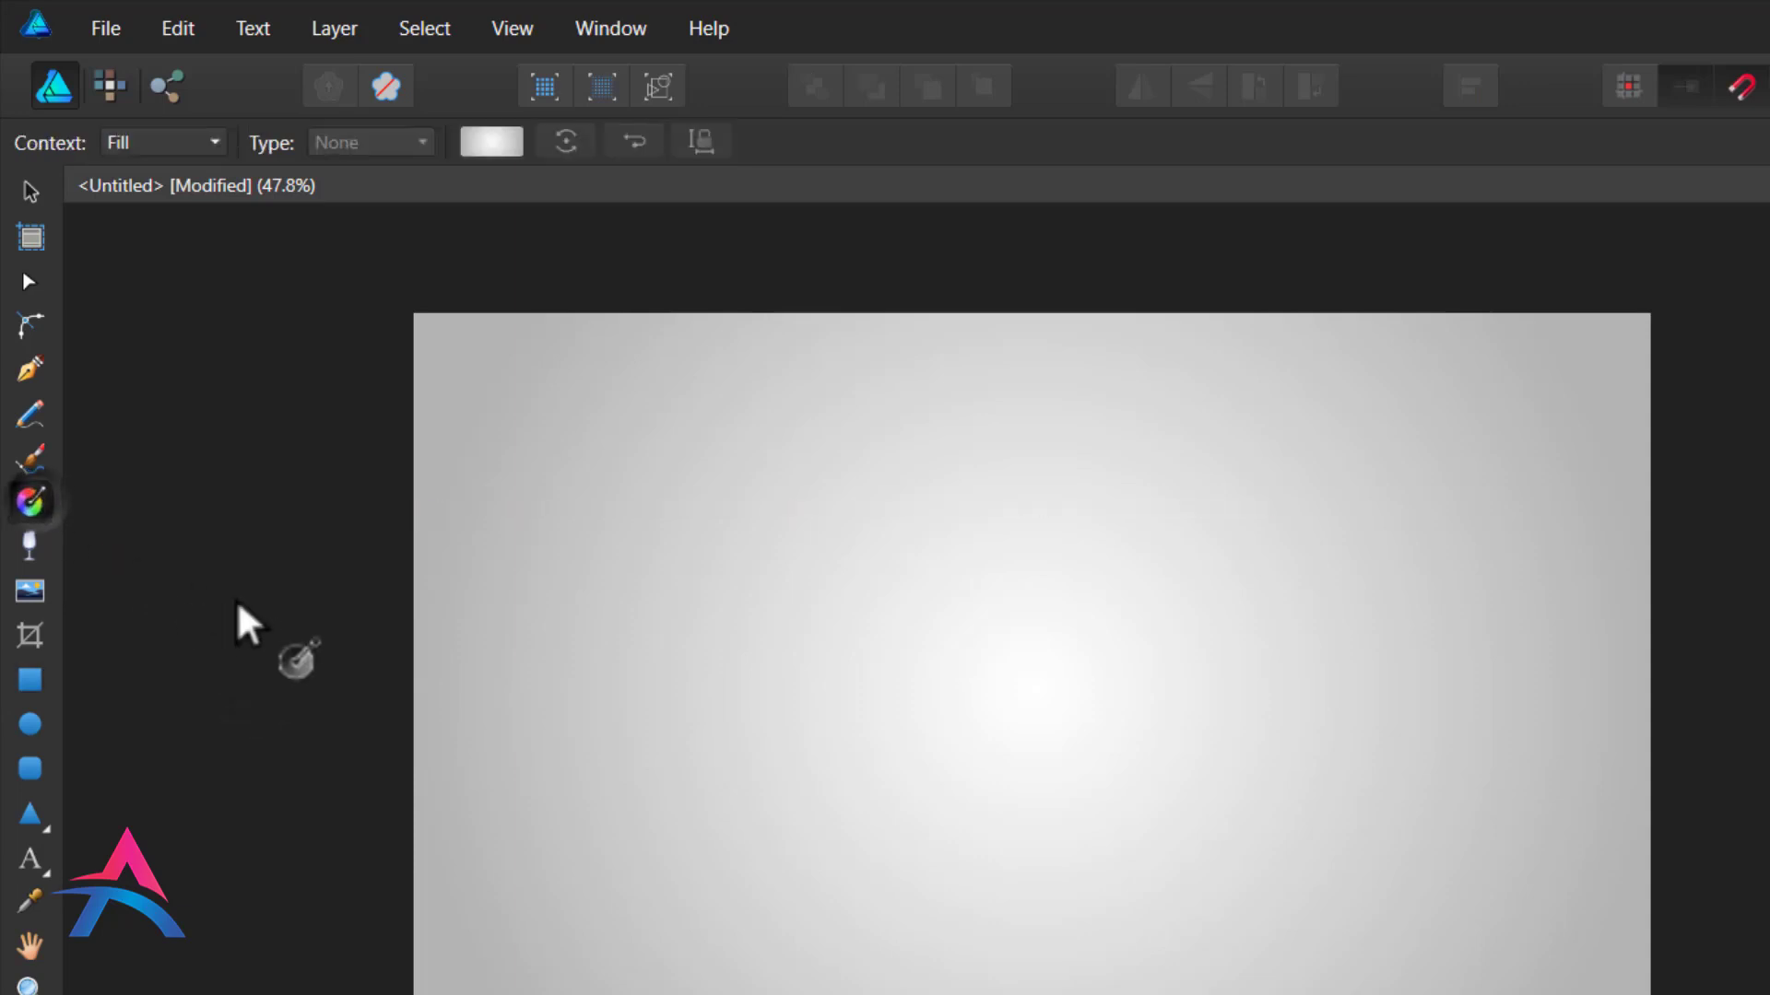
left_click(1041, 686)
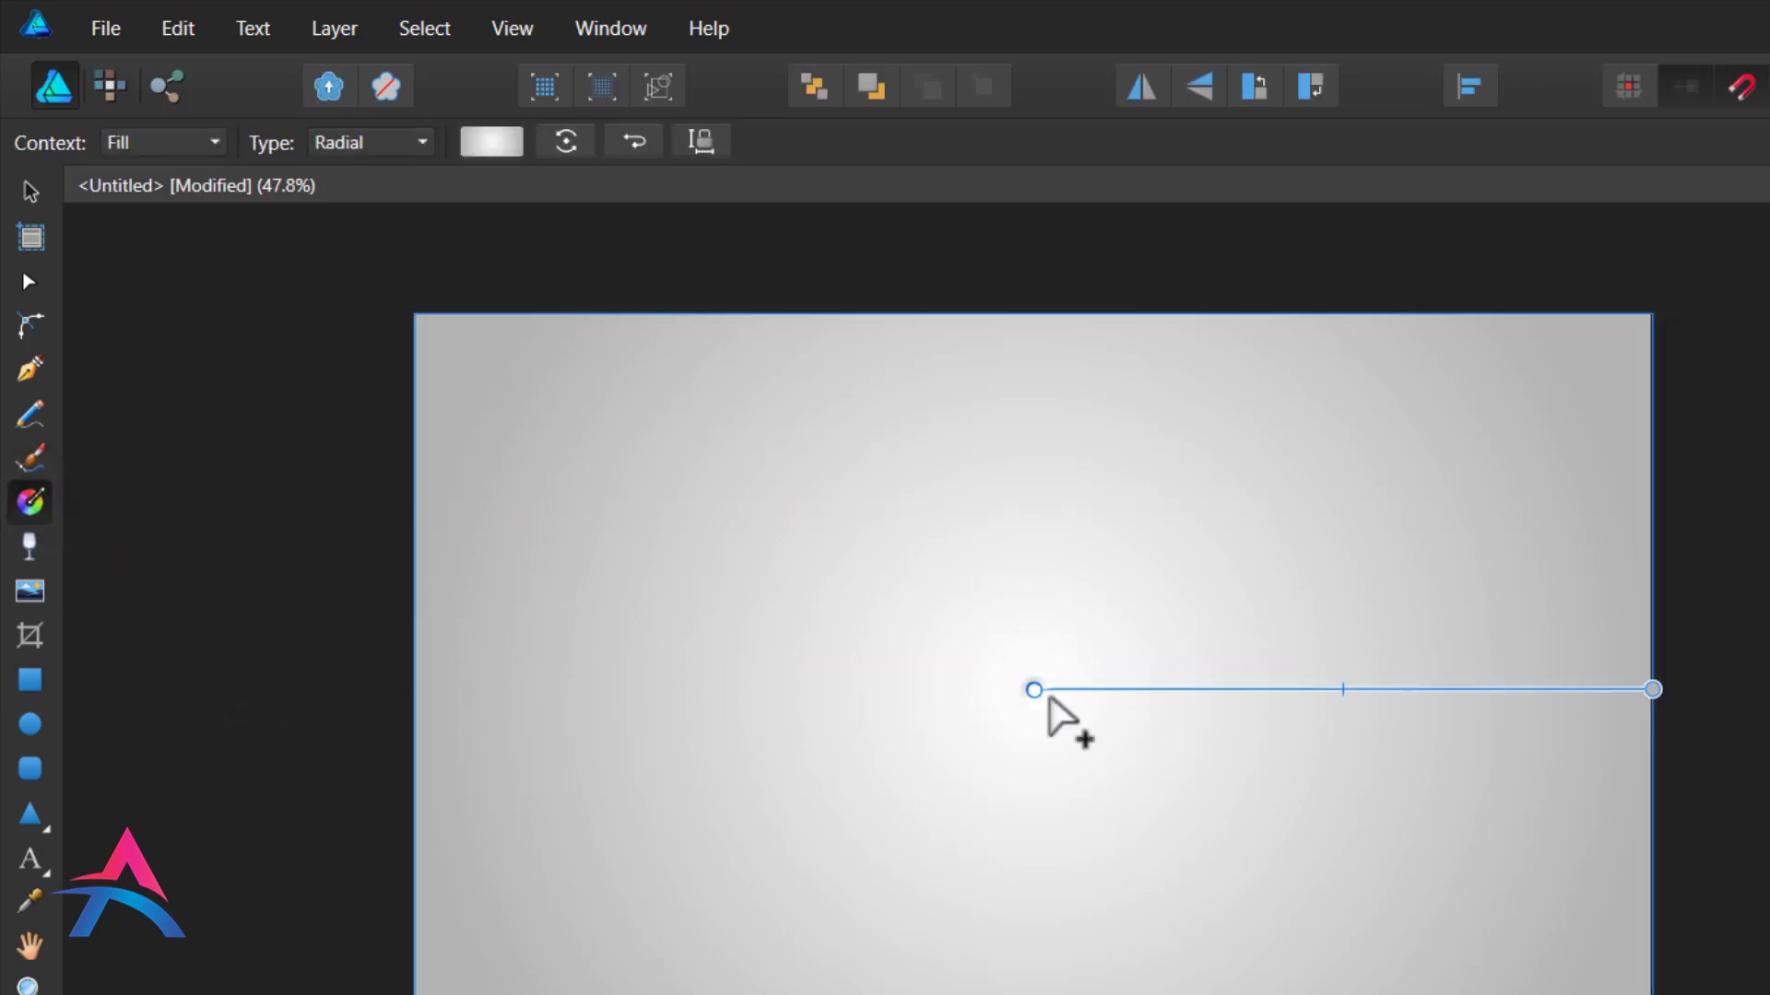
left_click_drag(1343, 691, 1505, 714)
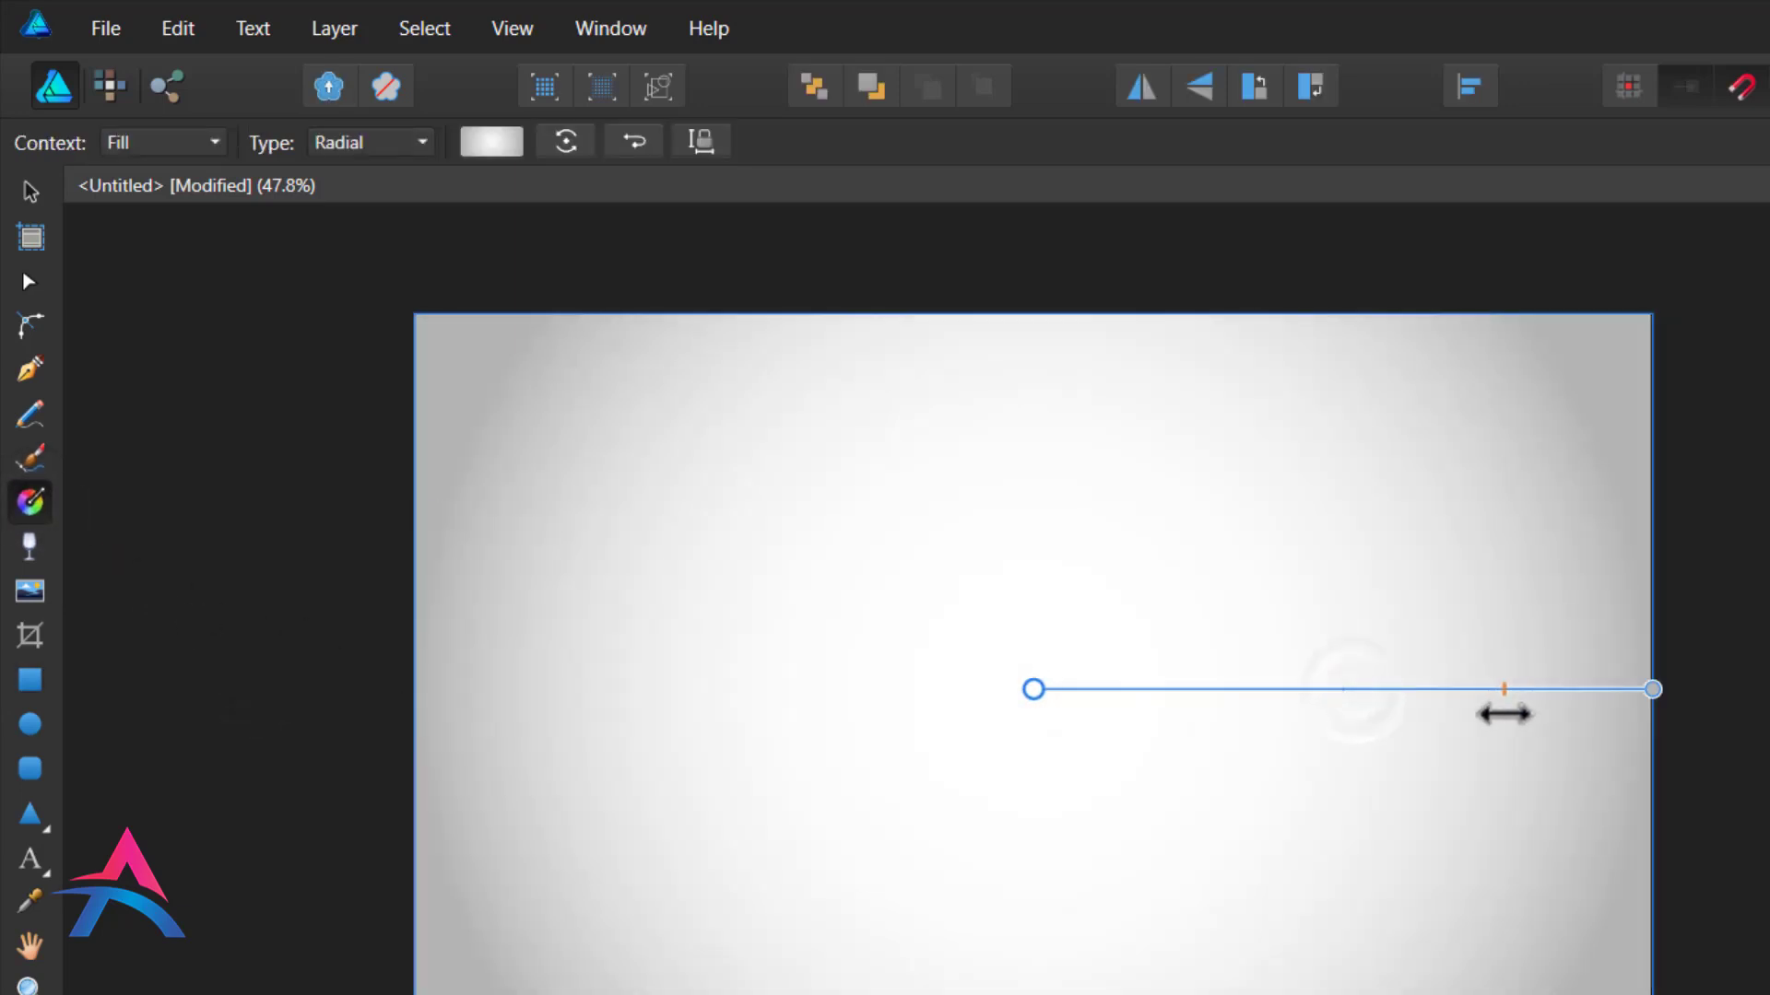
left_click(1649, 688)
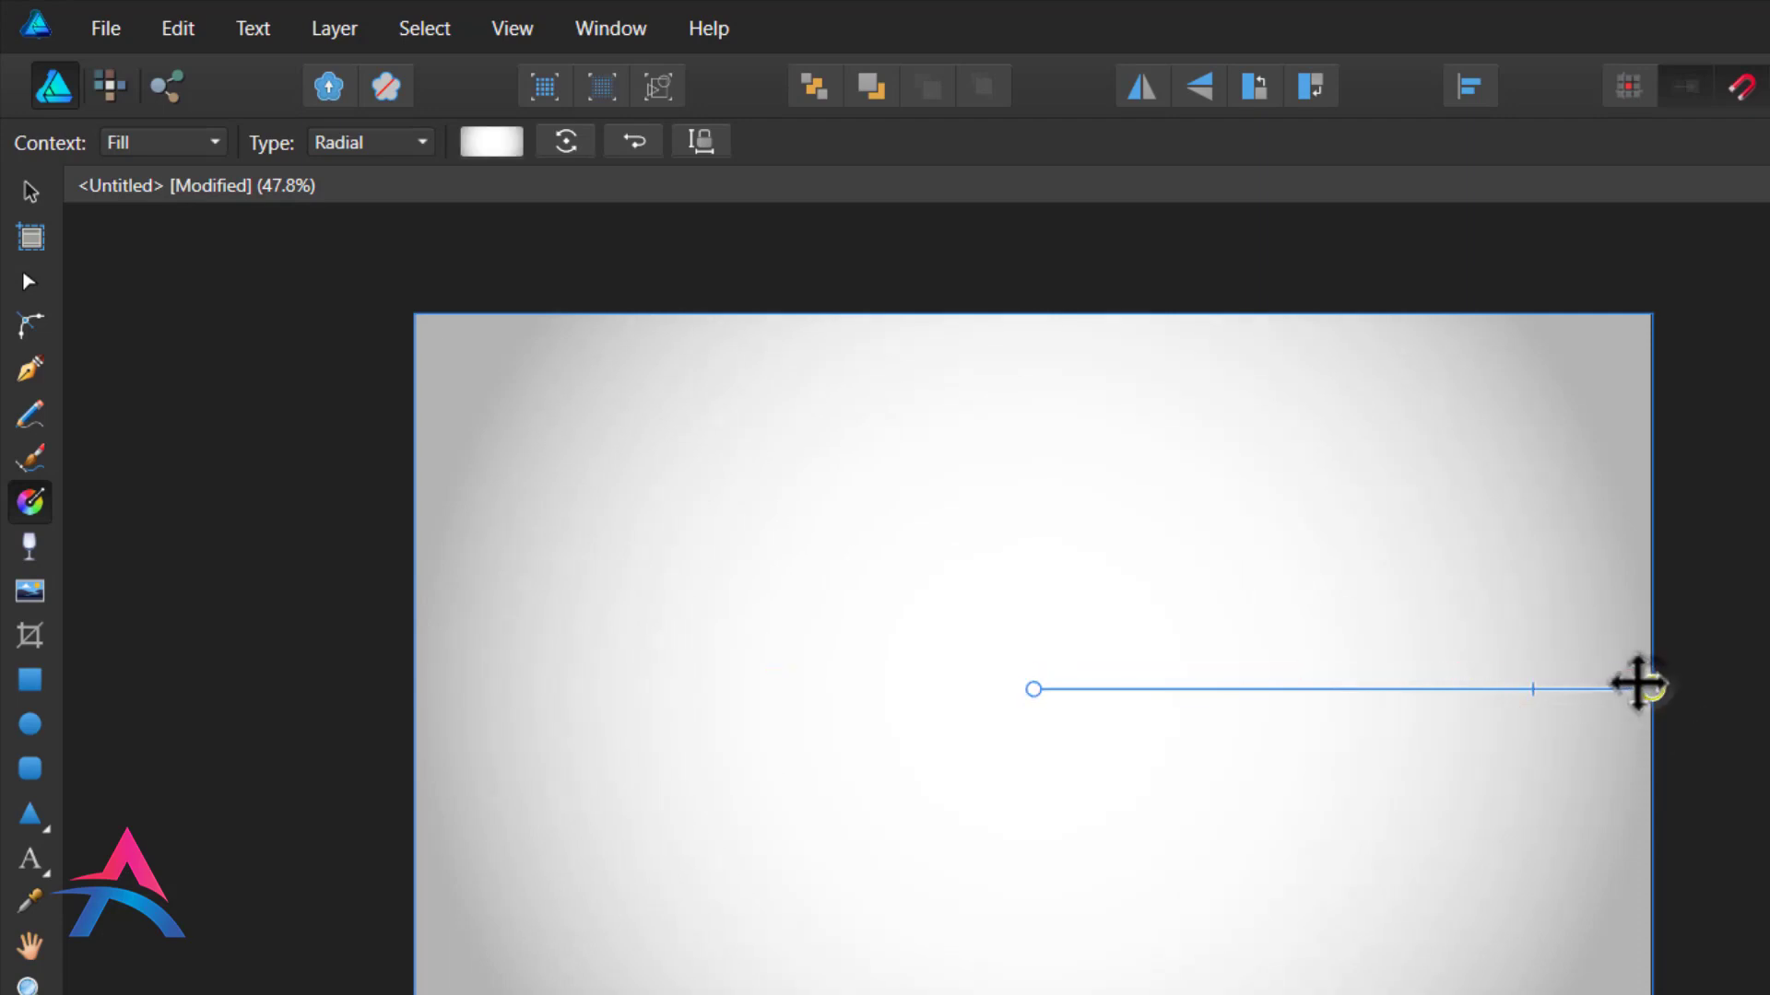
Step: Move the background rectangle below the logo group in the layer order and deselect it
left_click(36, 192)
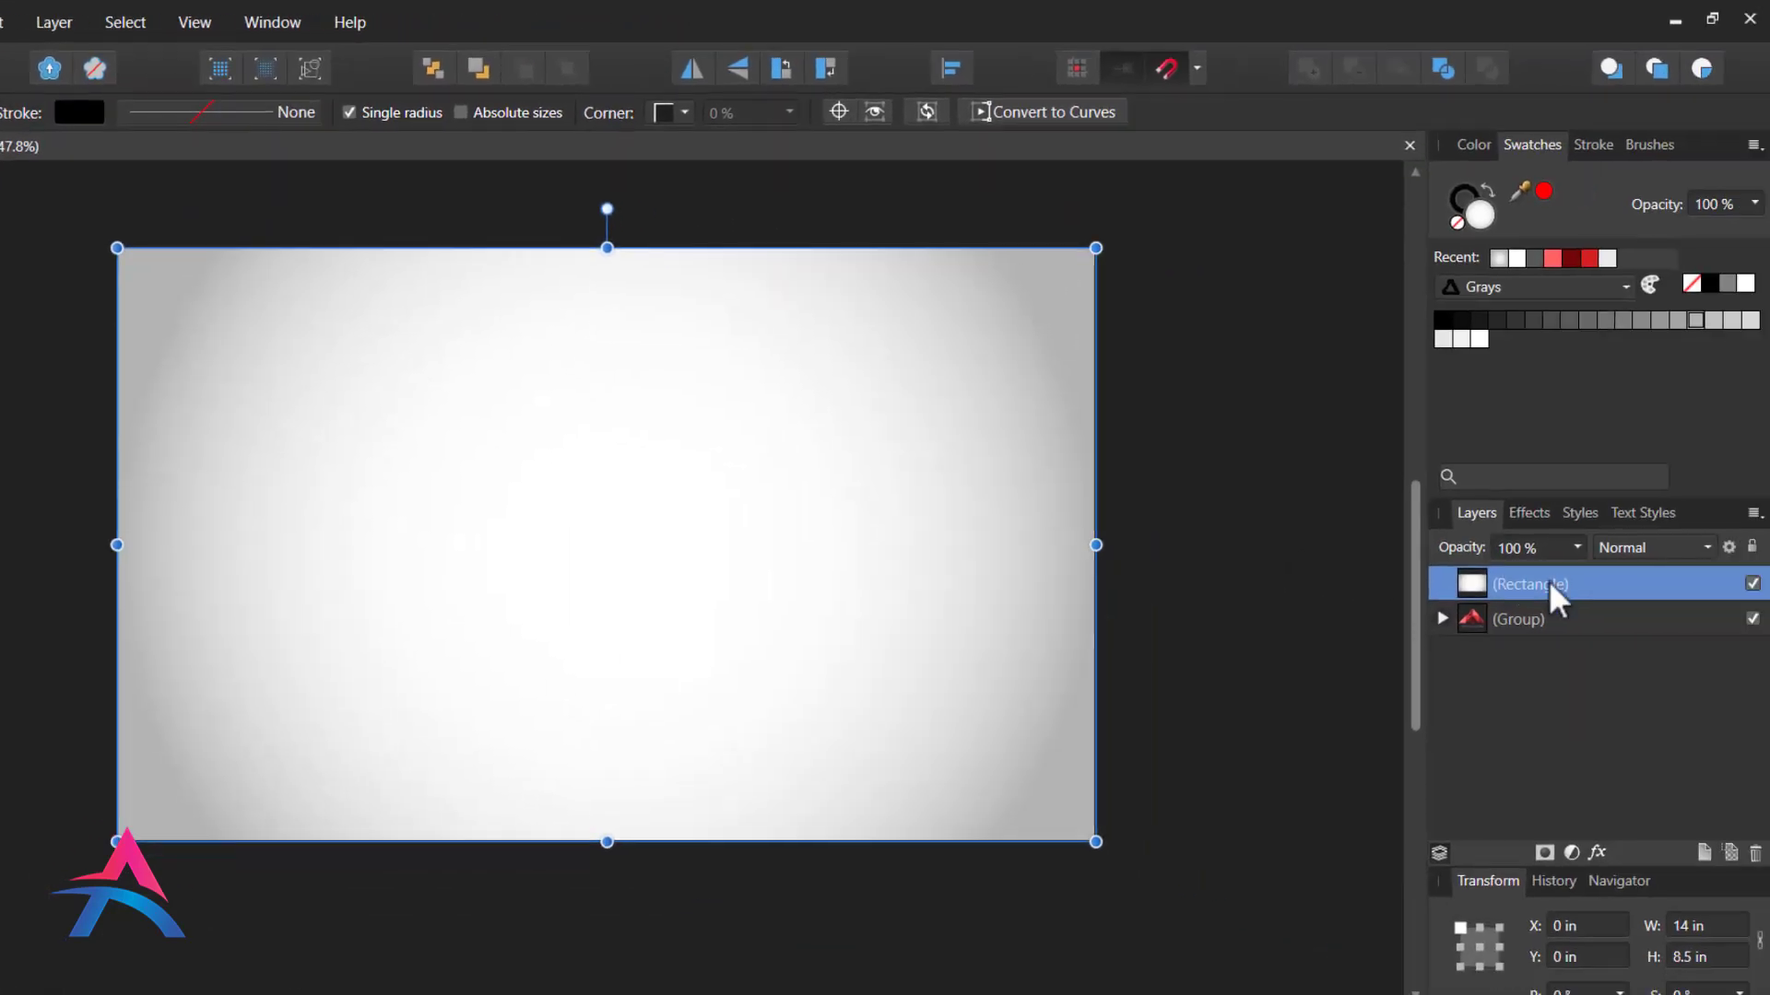
left_click_drag(1548, 581, 1558, 669)
left_click(1209, 553)
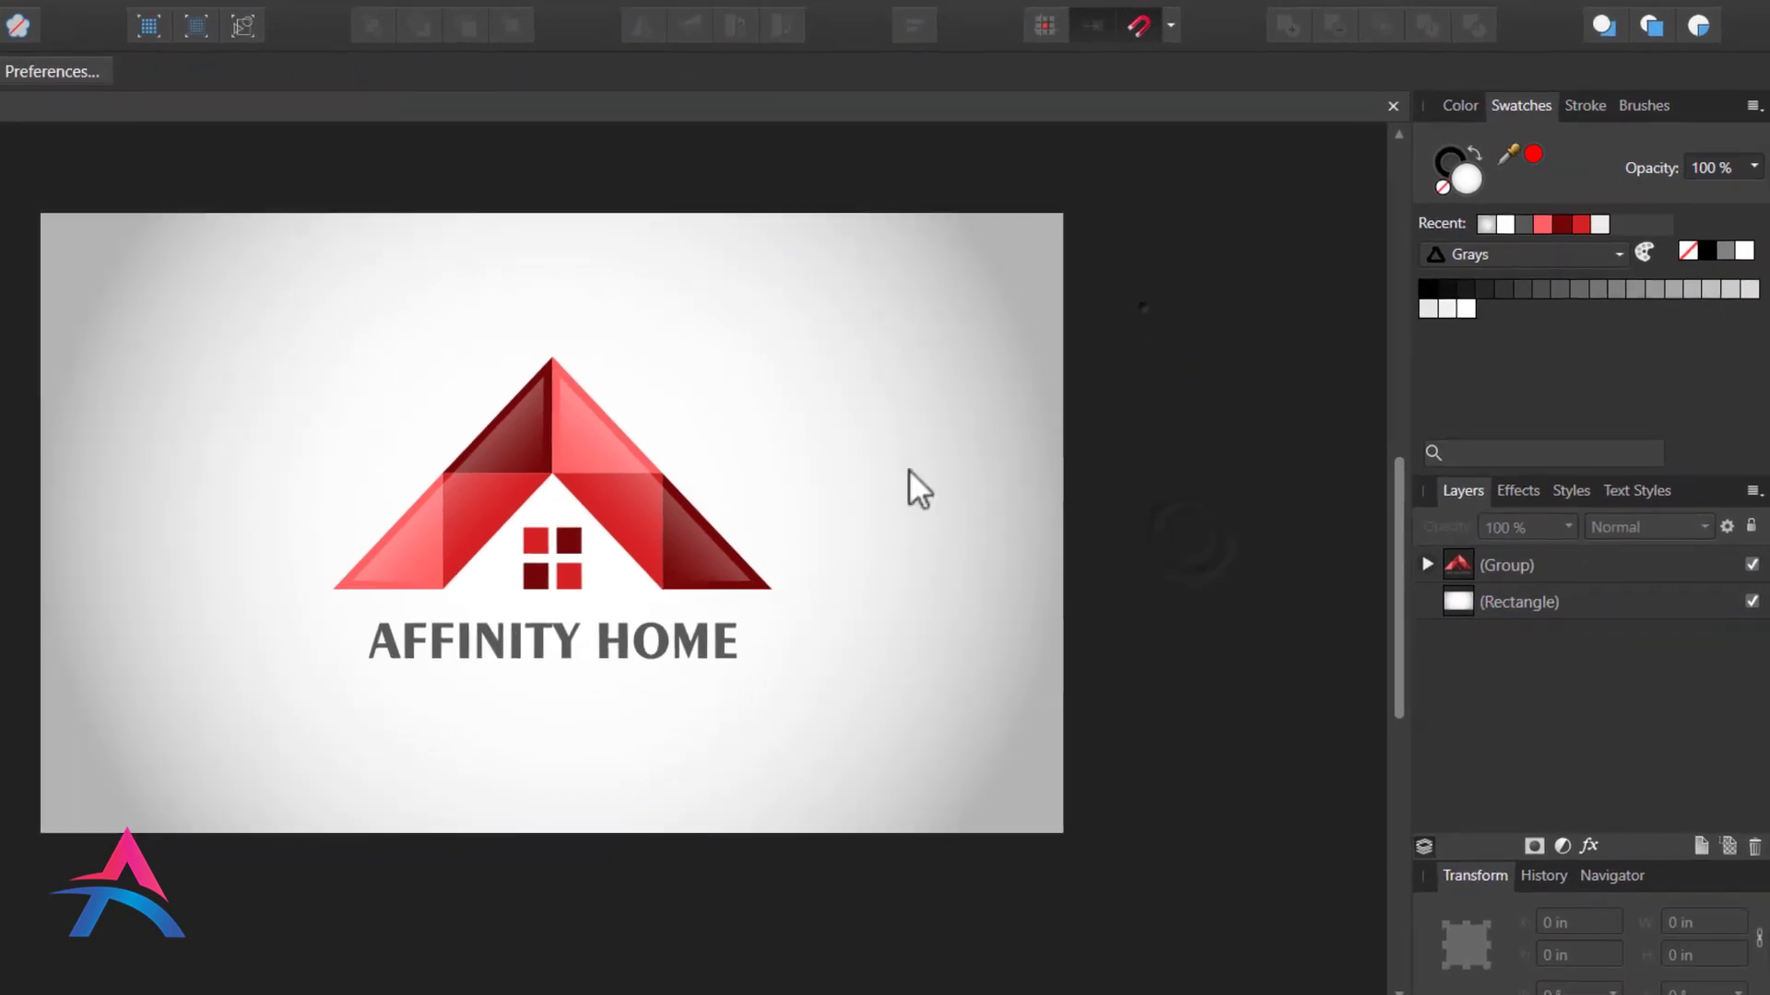
Step: Add an Outer Shadow to the logo group with 22% opacity, 1 px radius, 25 px offset and 23% intensity
left_click_drag(1131, 307, 195, 757)
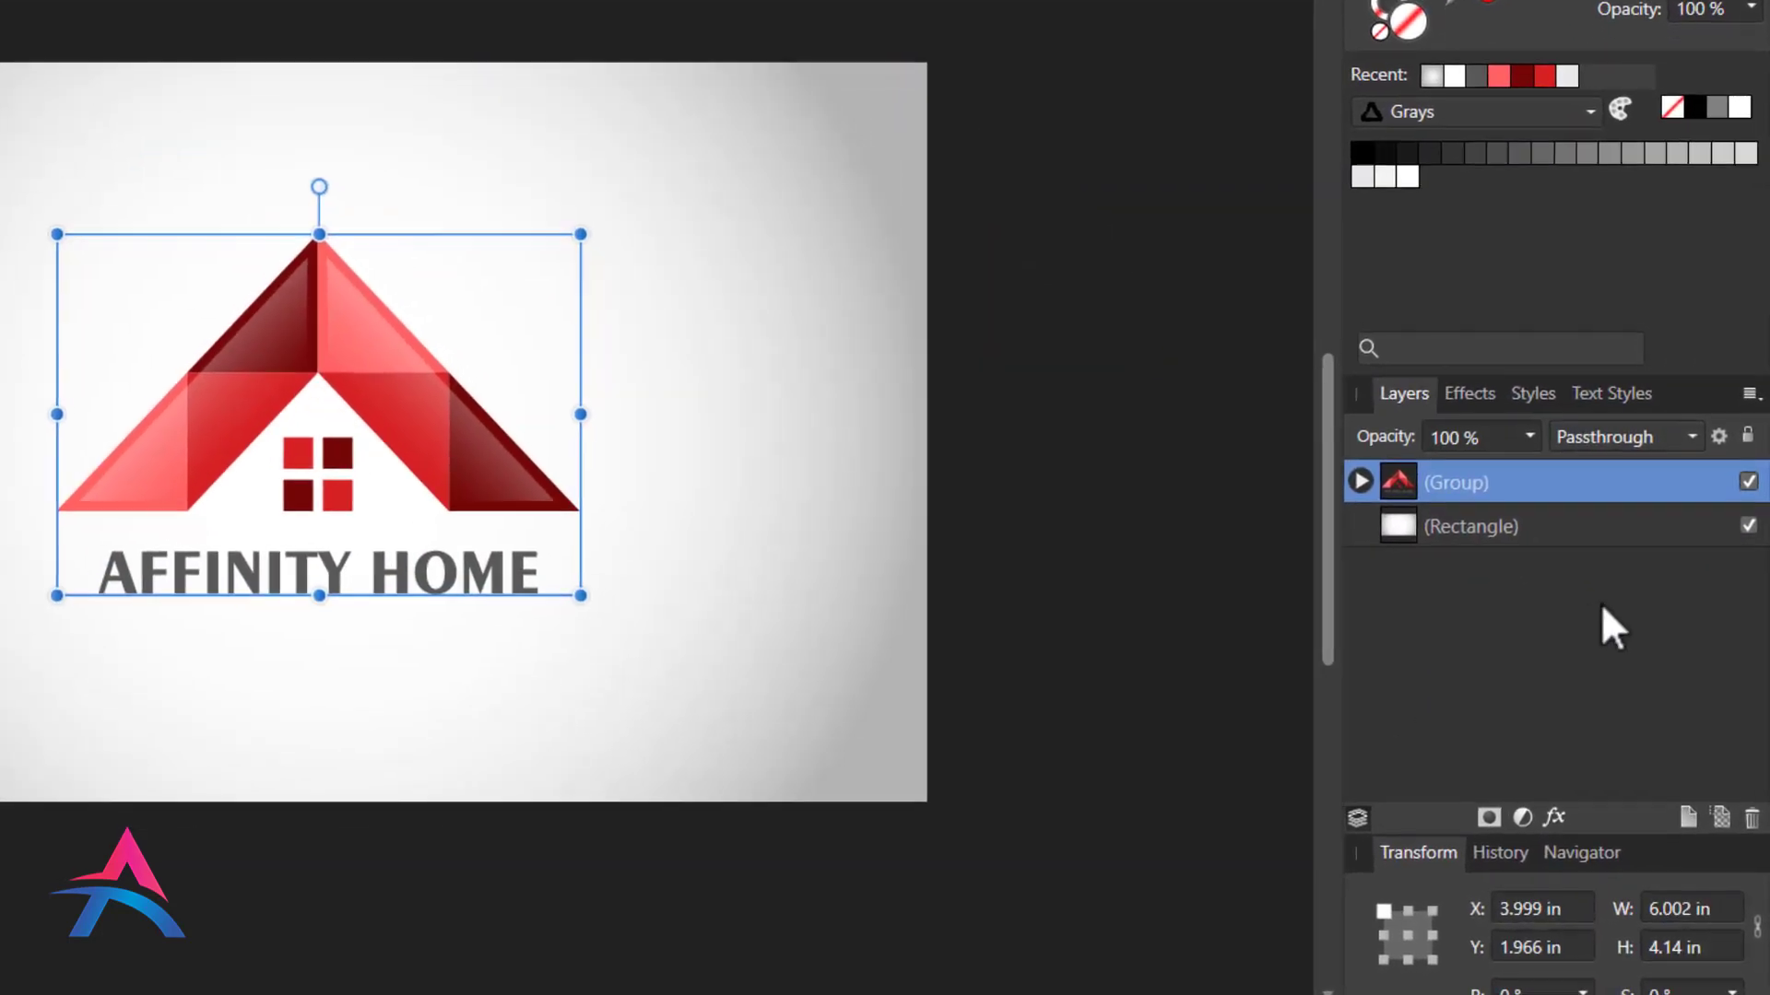
left_click(1554, 816)
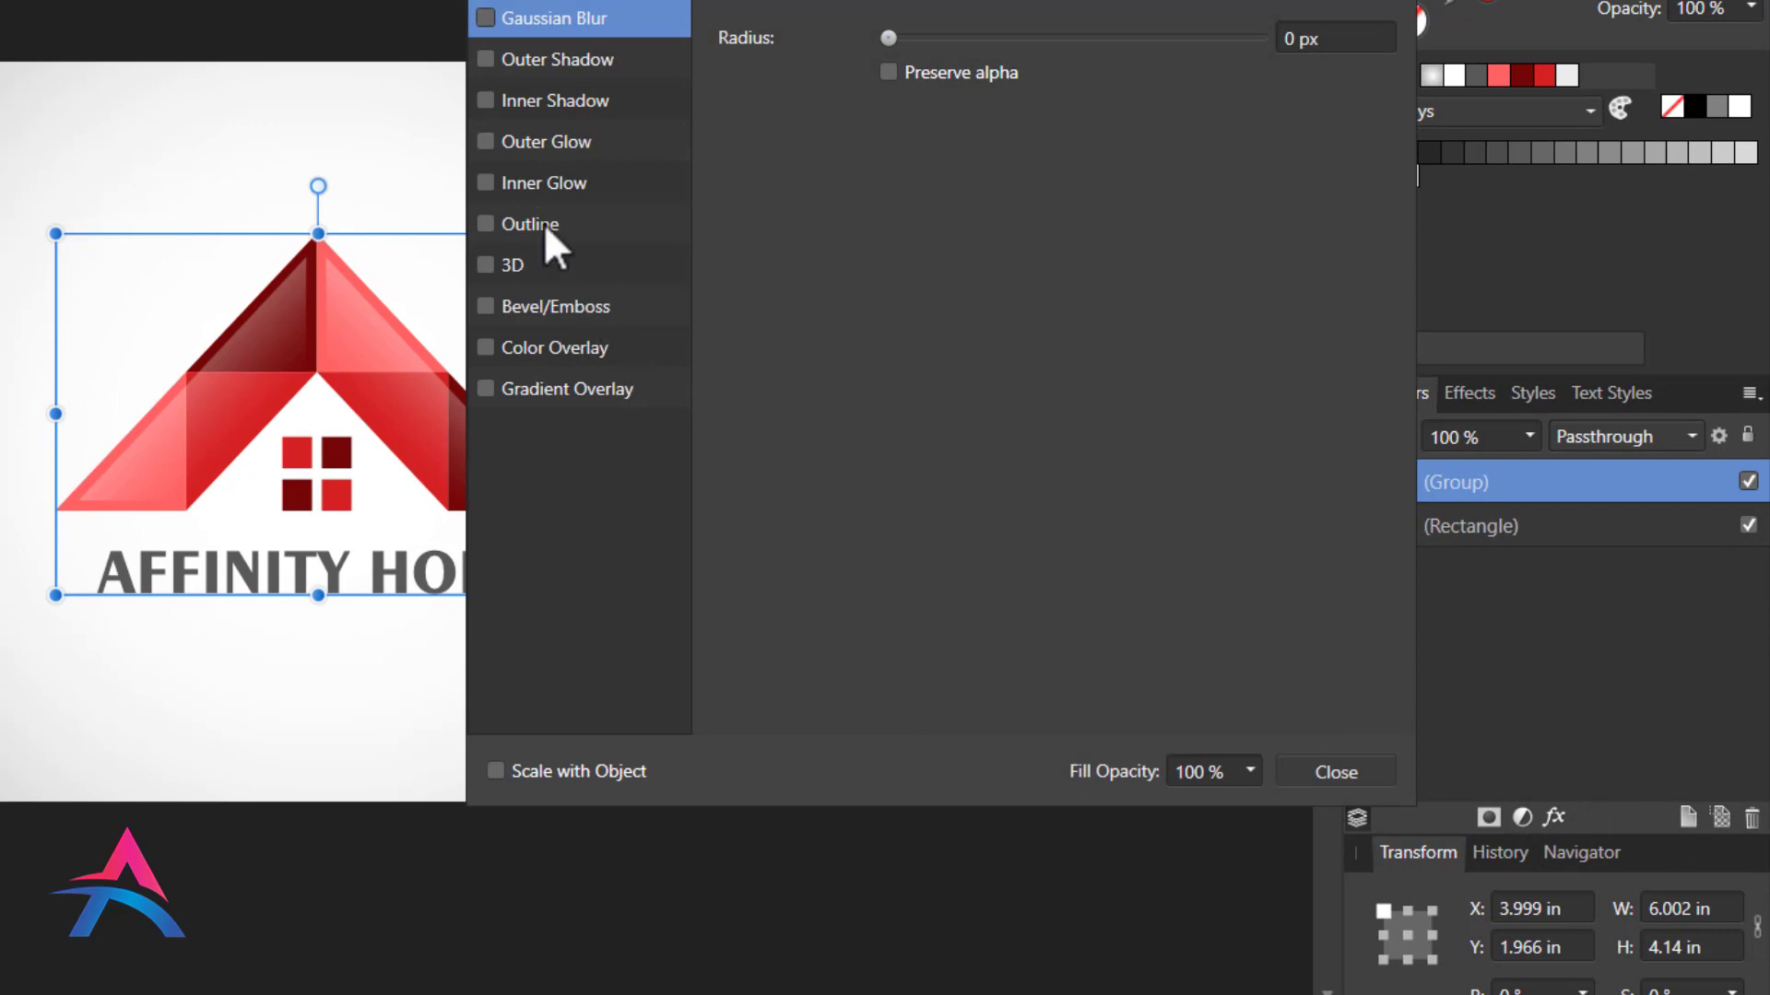
left_click(485, 59)
left_click_drag(691, 8, 1032, 21)
left_click_drag(1285, 125, 1402, 166)
left_click_drag(1239, 202, 1315, 203)
left_click_drag(1401, 164, 1453, 164)
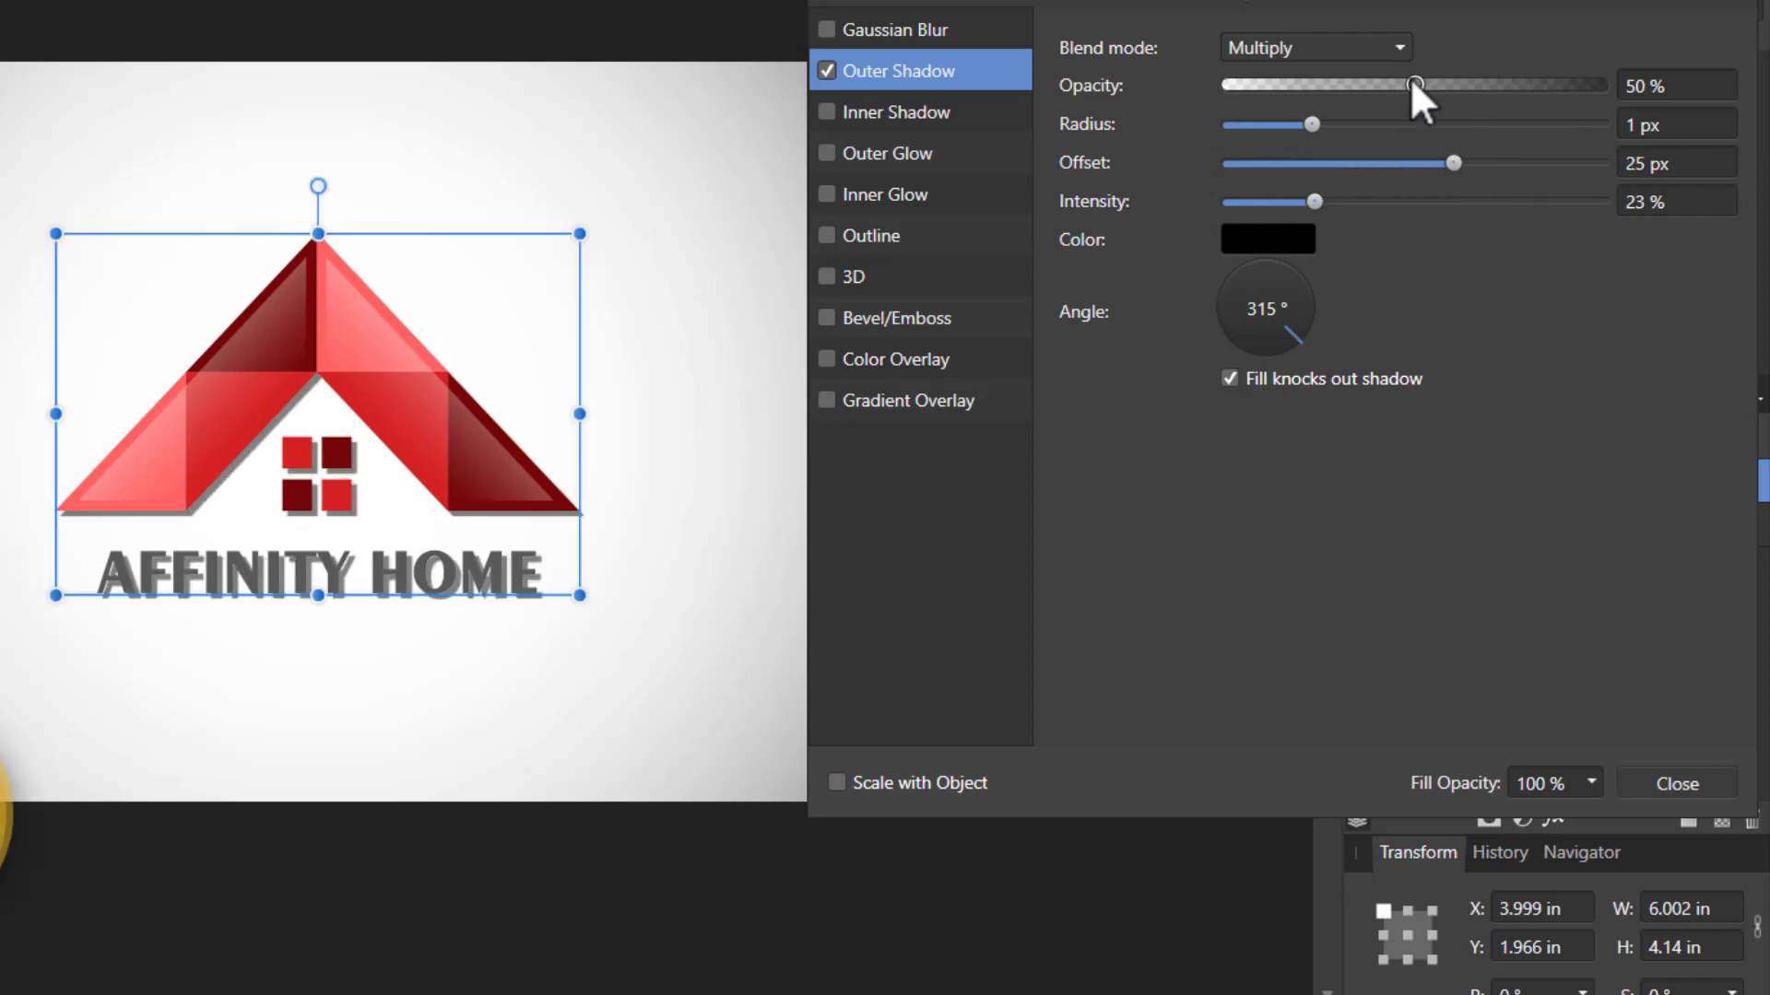
left_click_drag(1414, 85, 1310, 86)
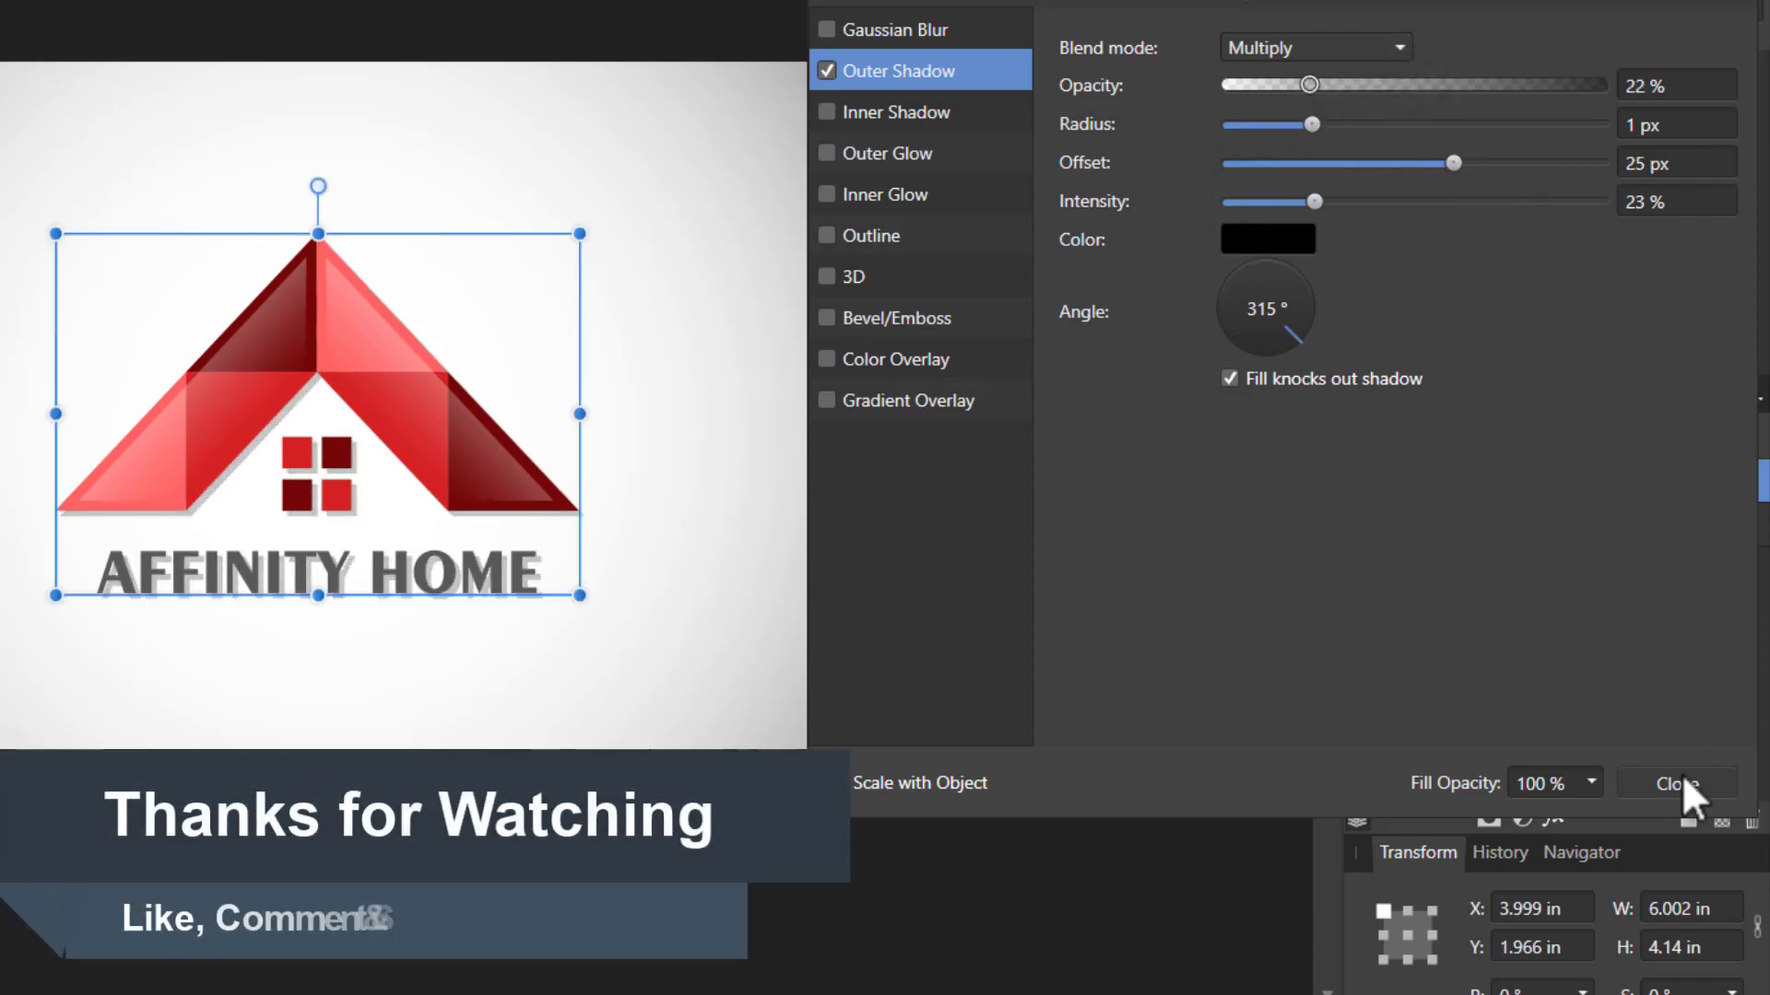
left_click(1678, 783)
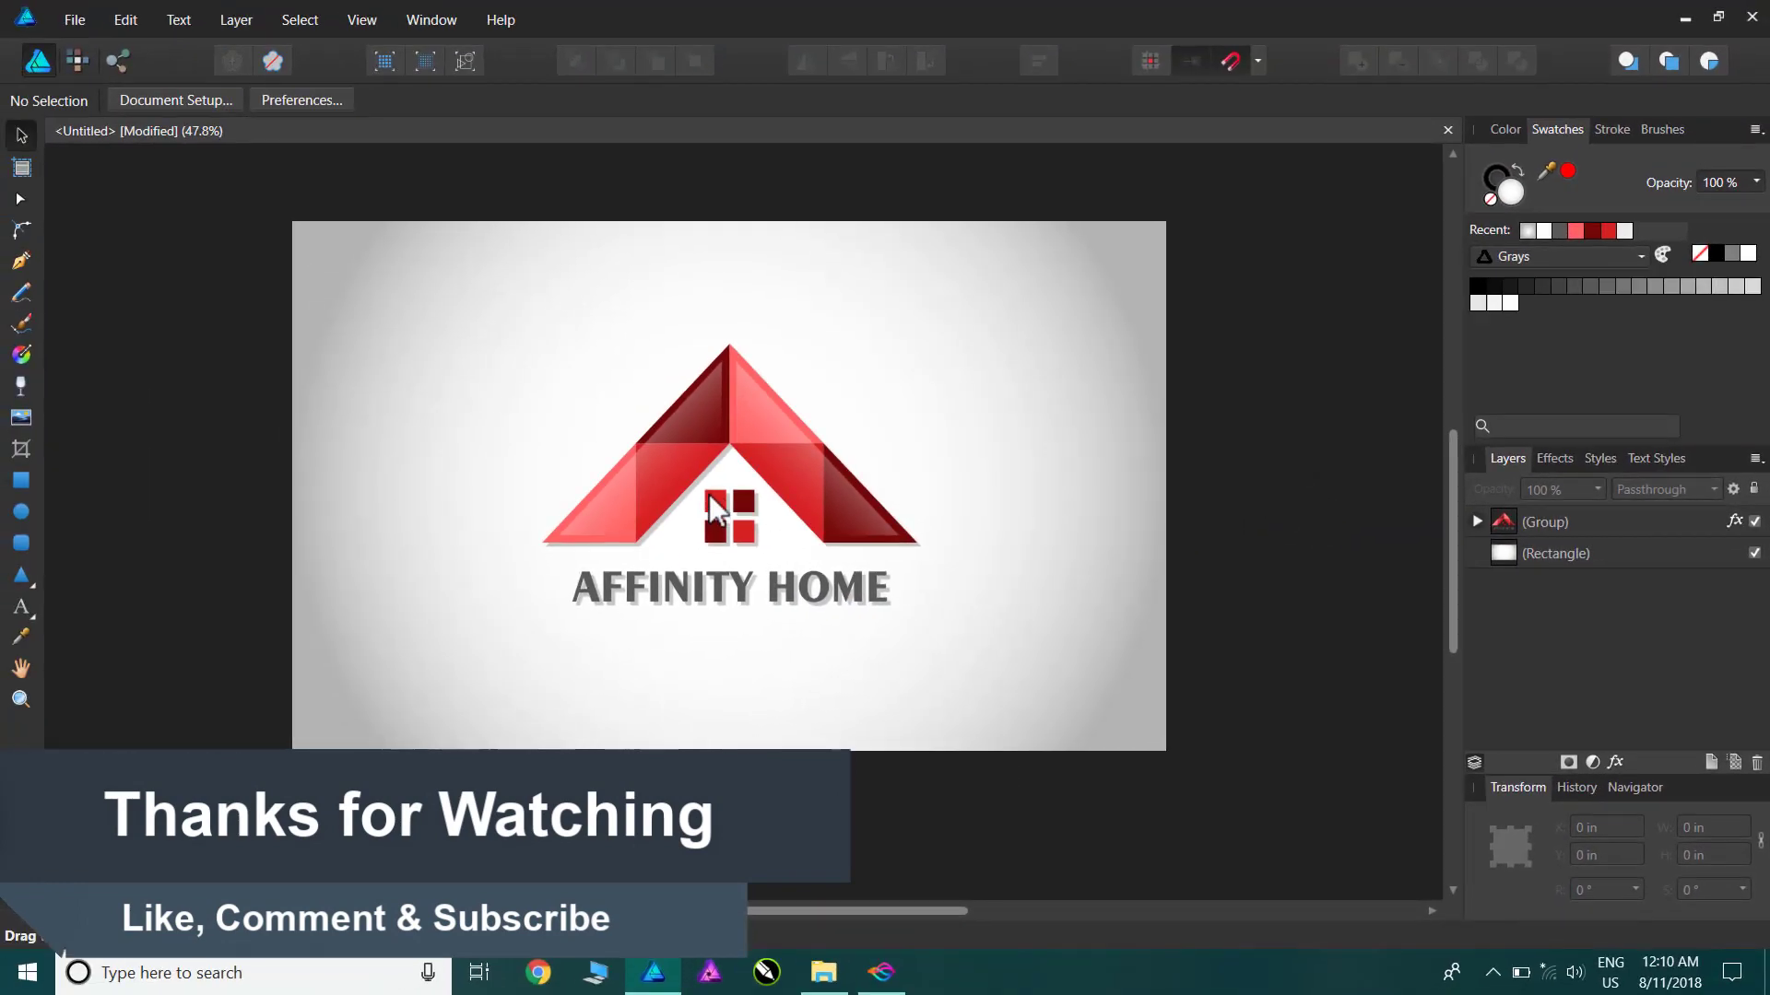
scroll(728, 498, "up", 3)
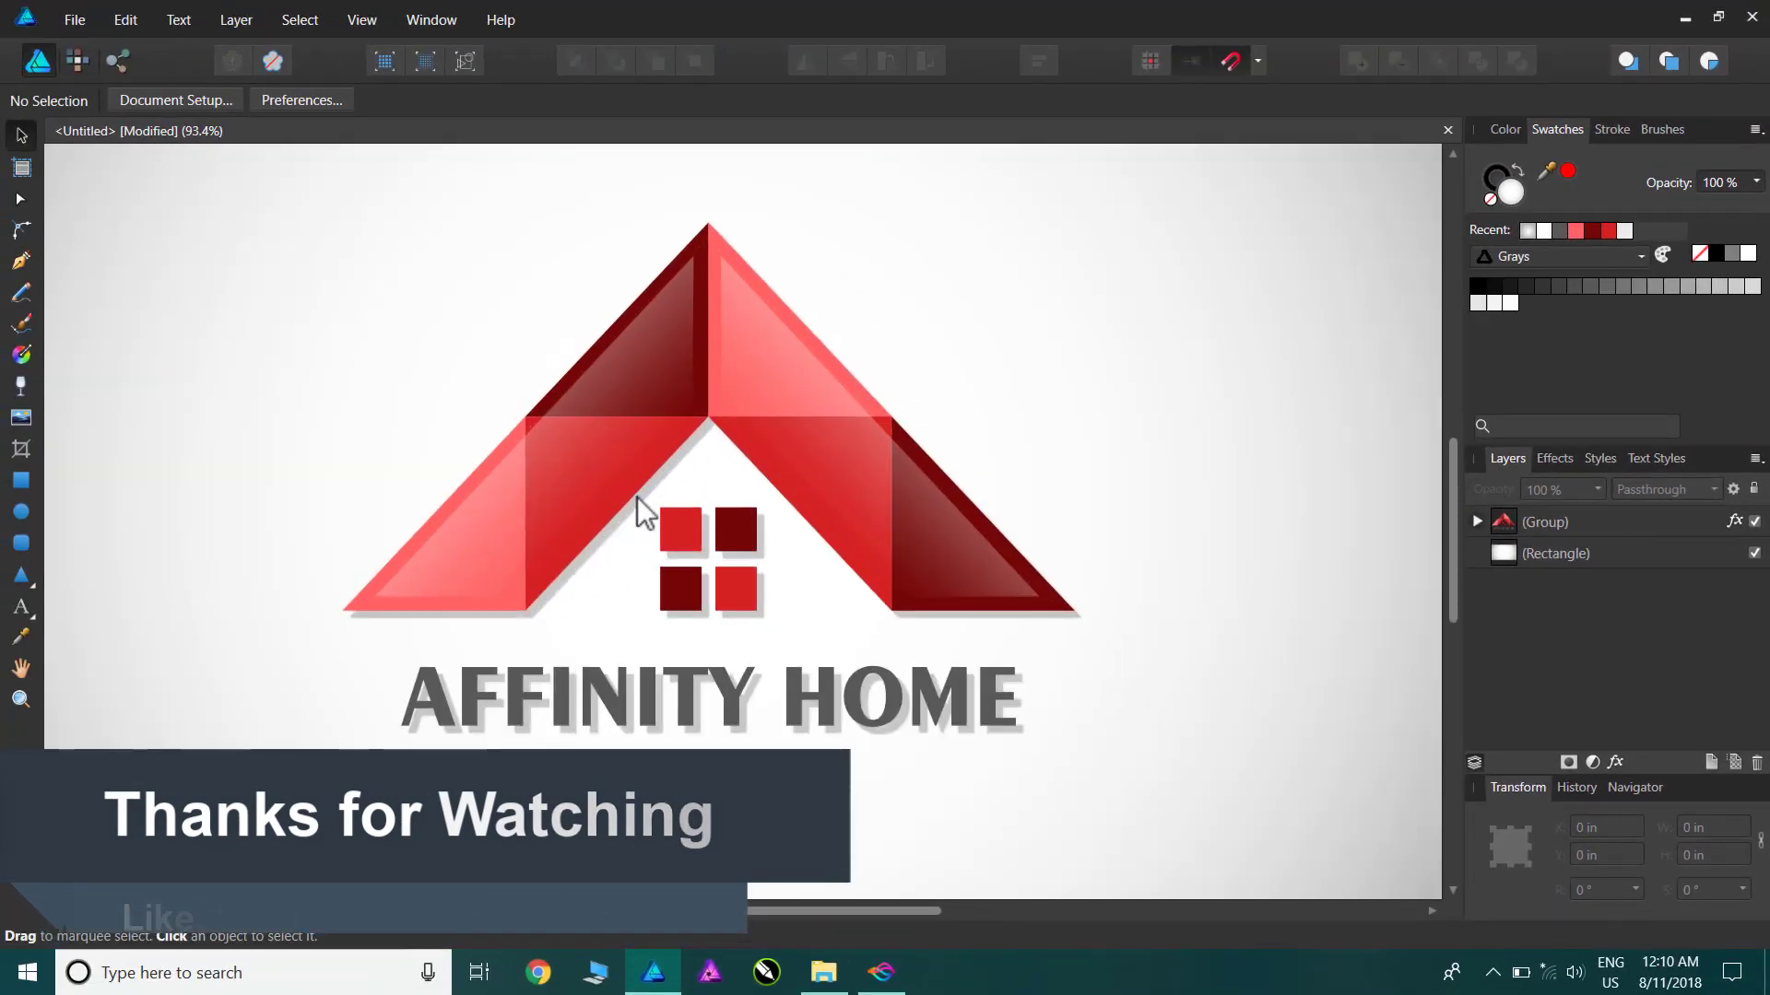